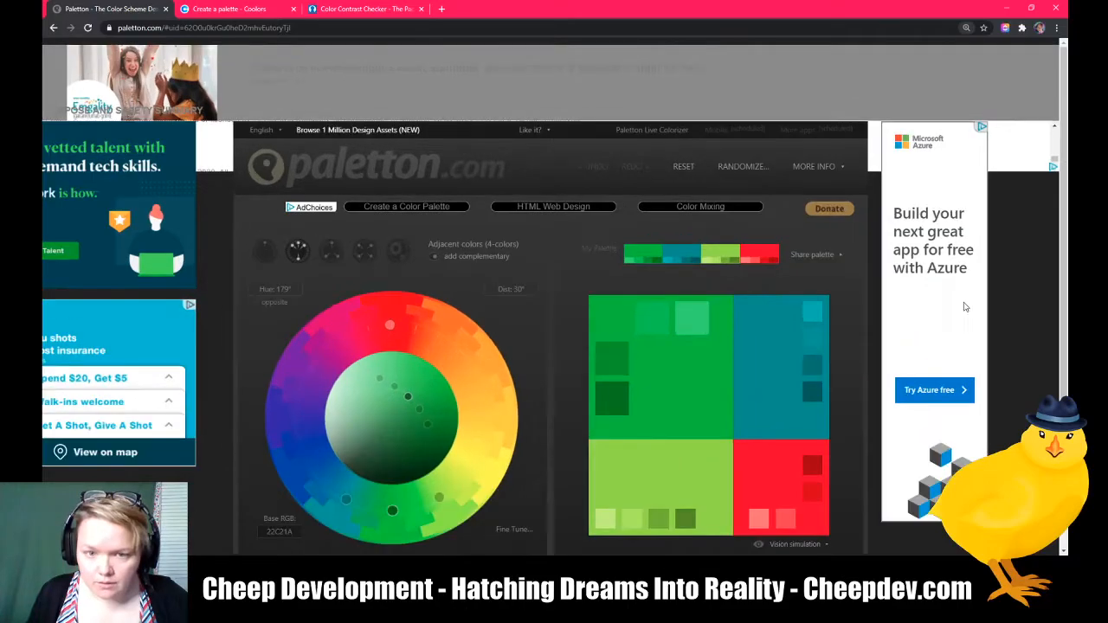
pyautogui.scroll(-1, 966, 306)
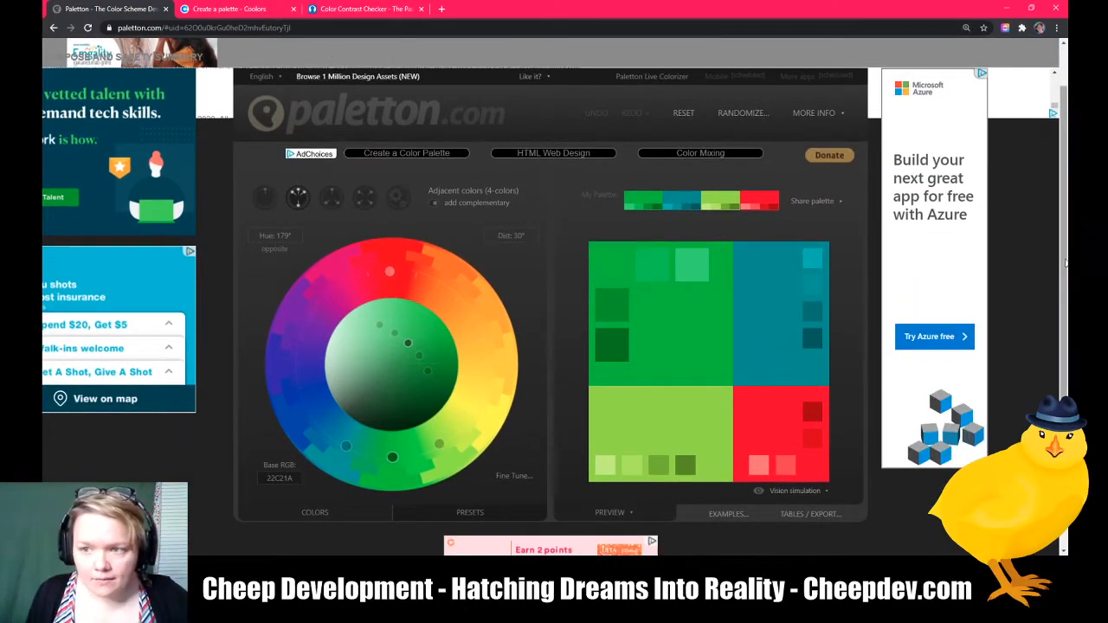
pyautogui.scroll(1, 1039, 264)
pyautogui.scroll(-1, 1040, 295)
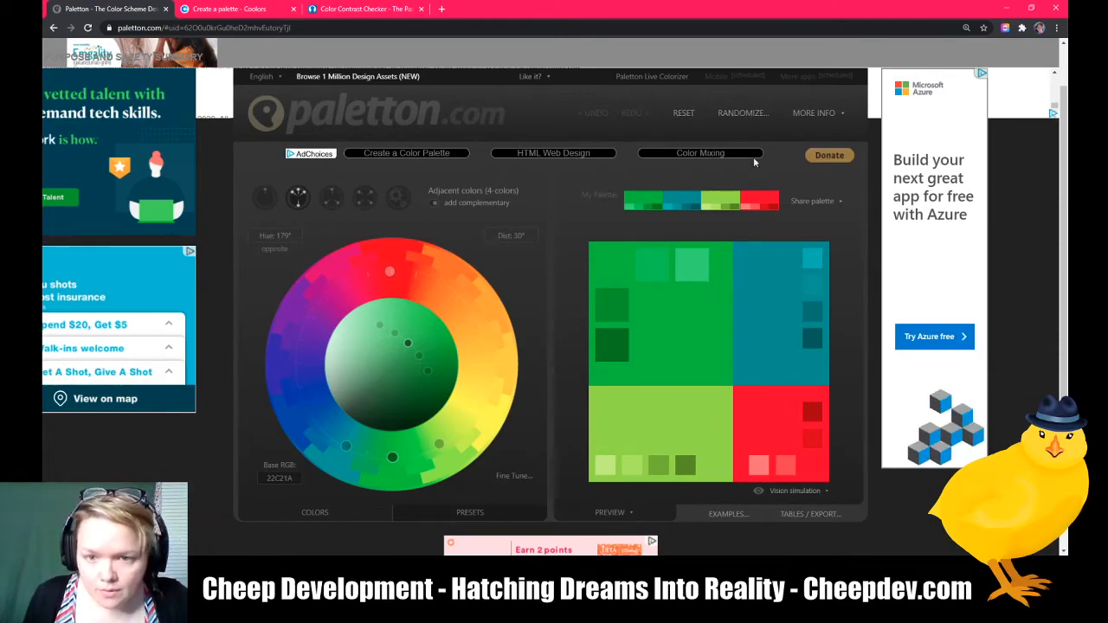
# Step: Reset the palette and add the complementary color to the monochromatic scheme
pyautogui.click(680, 116)
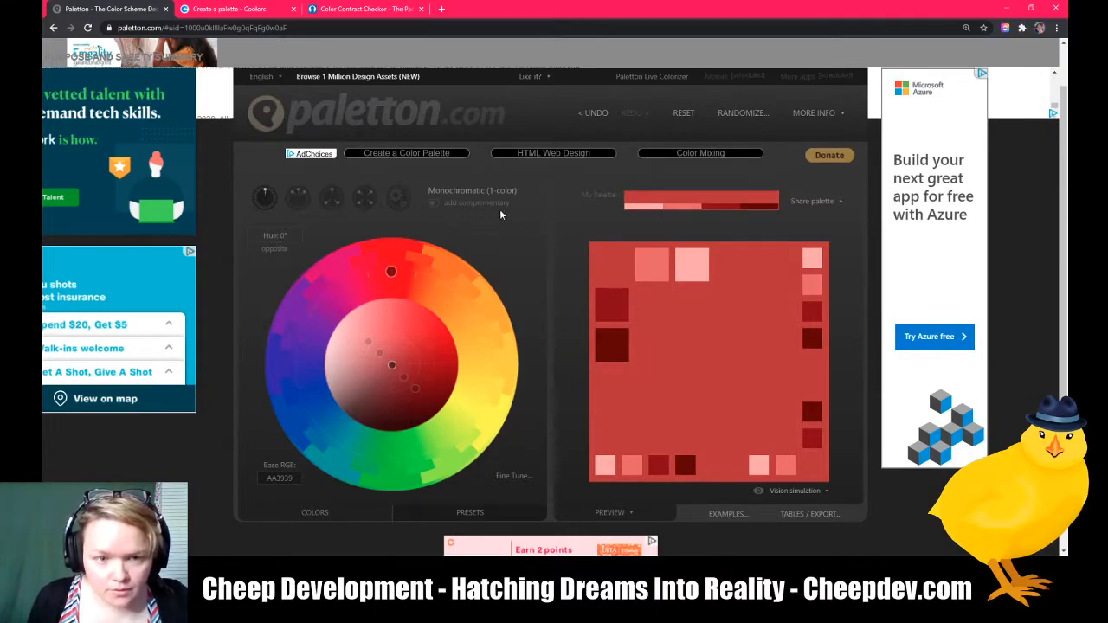
pyautogui.click(435, 204)
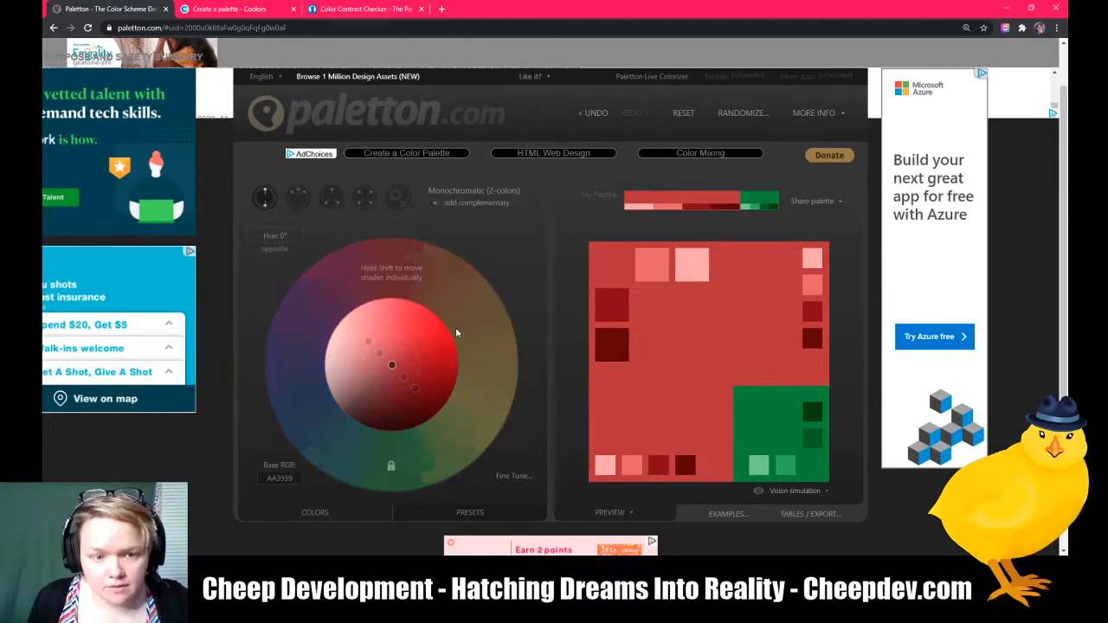
# Step: Rotate the base hue around the wheel to about 56°, flipping to the opposite hue and back
pyautogui.moveTo(391, 275); pyautogui.dragTo(390, 459)
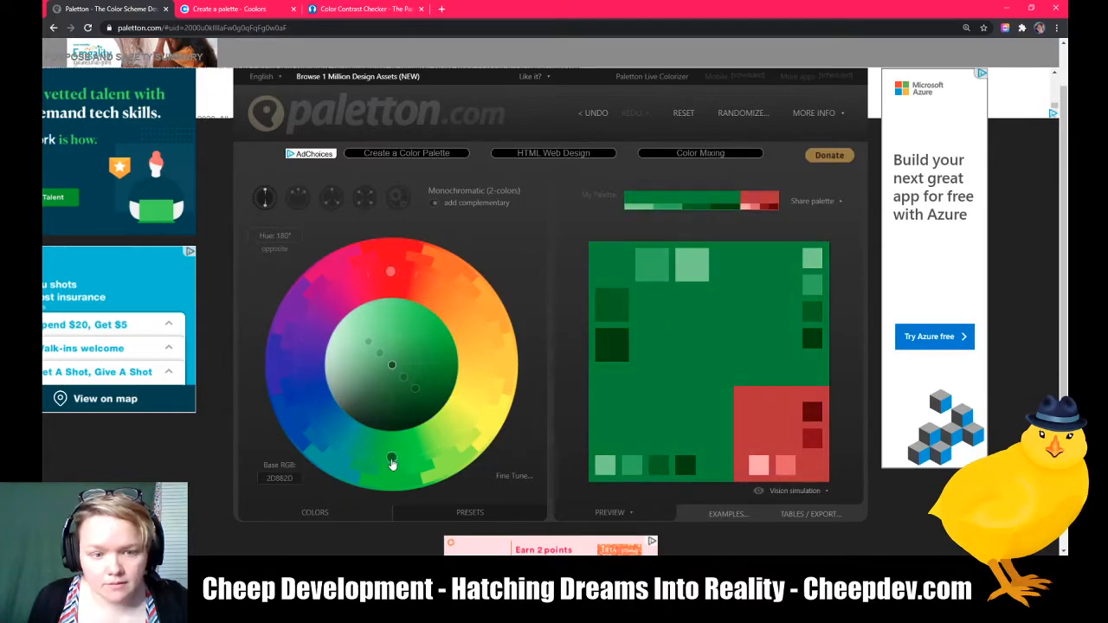
pyautogui.moveTo(398, 277); pyautogui.dragTo(271, 445)
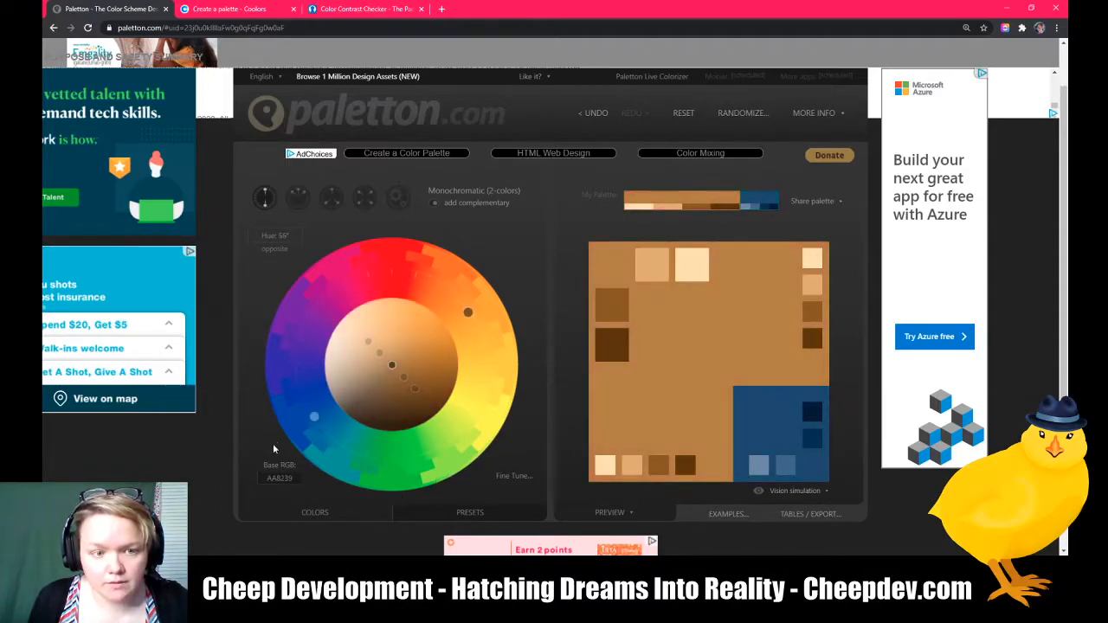
pyautogui.click(272, 250)
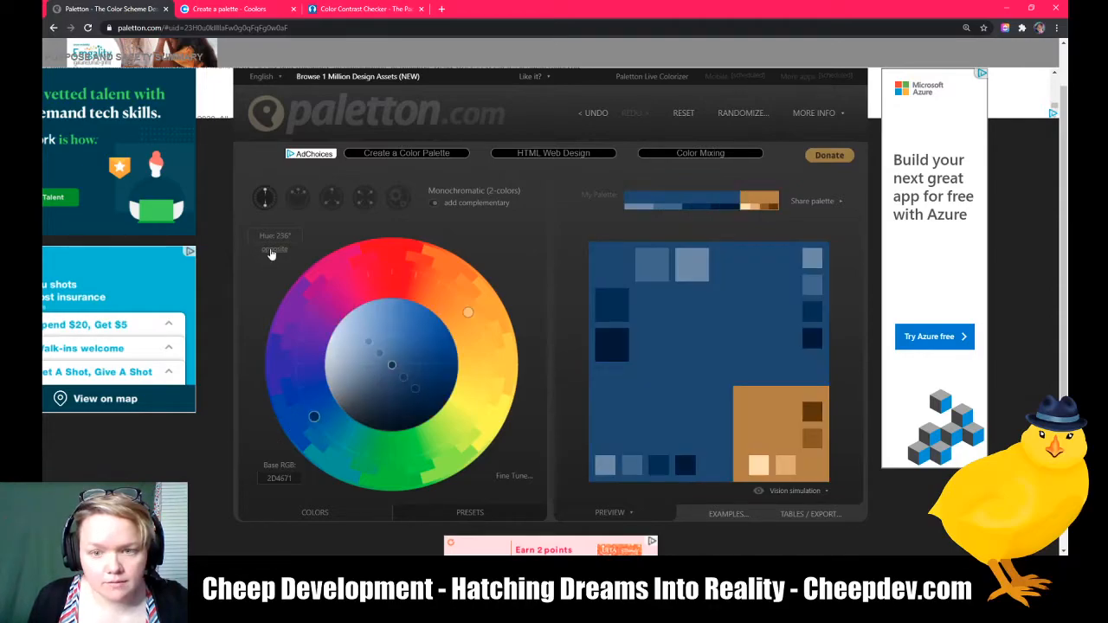
pyautogui.click(272, 251)
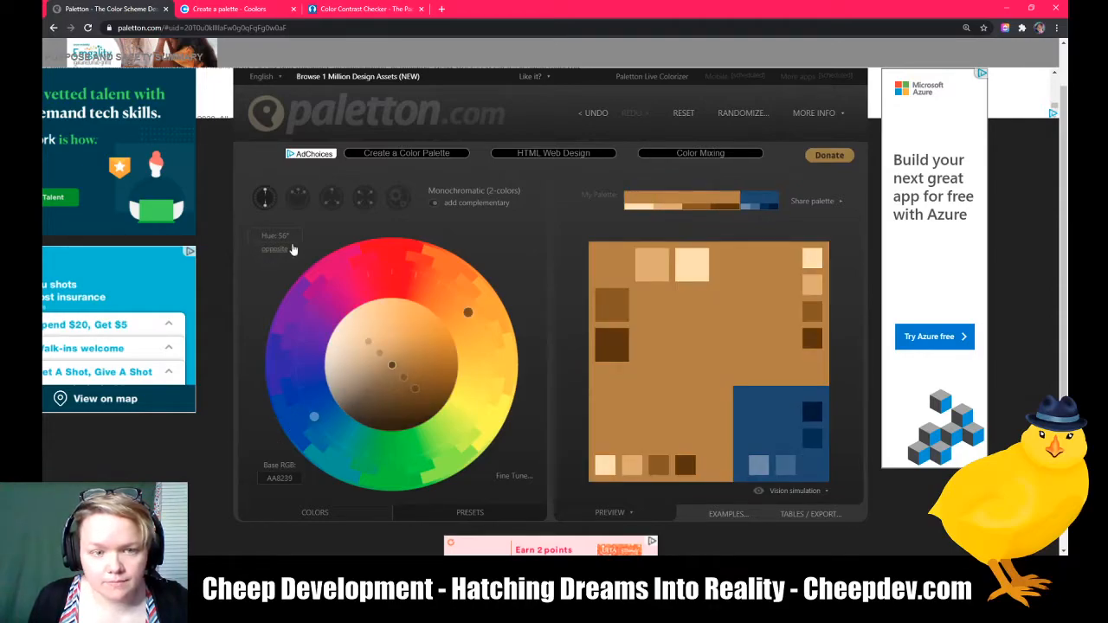
# Step: Switch to the adjacent colors scheme and rotate the base hue to red at 0°
pyautogui.click(298, 198)
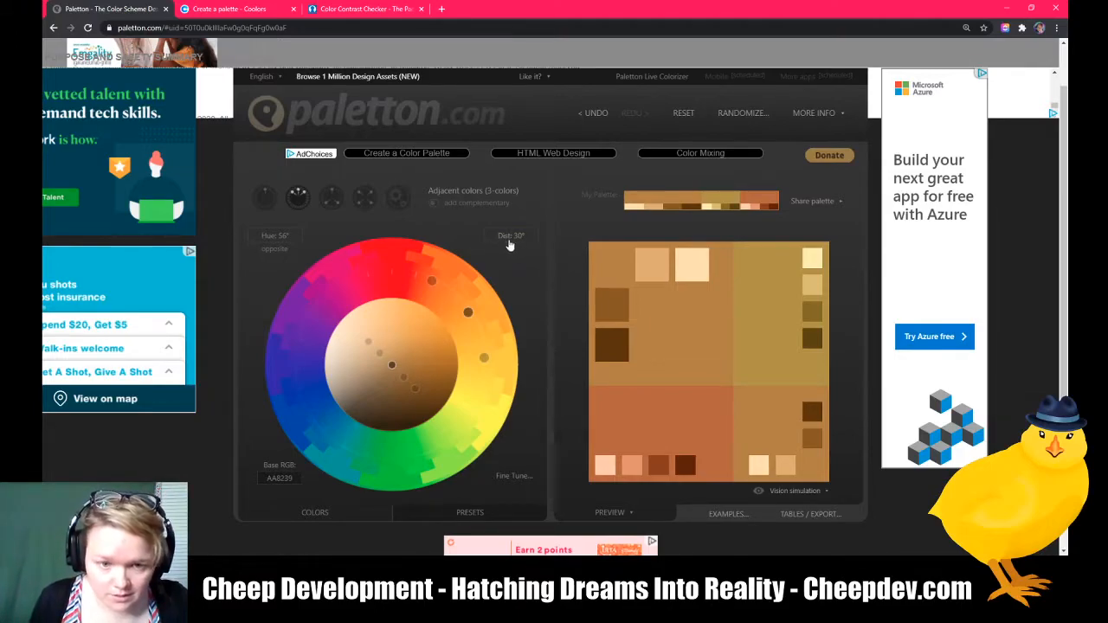
pyautogui.moveTo(467, 313); pyautogui.dragTo(392, 271)
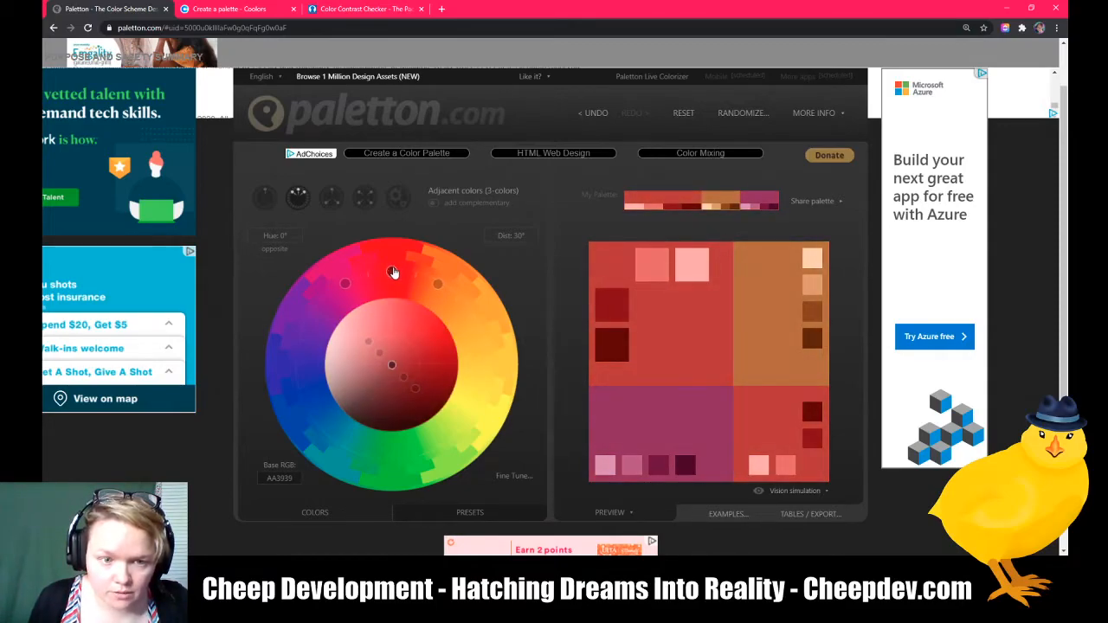
# Step: Set the secondary colors distance to 60
pyautogui.click(514, 236)
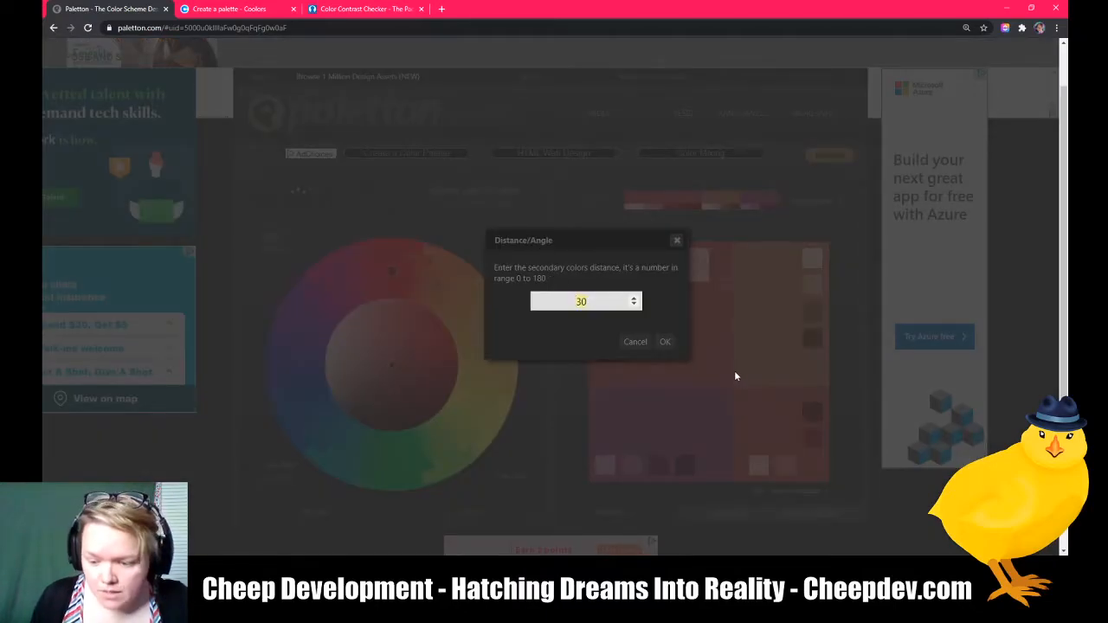
pyautogui.write('60')
pyautogui.press('Return')
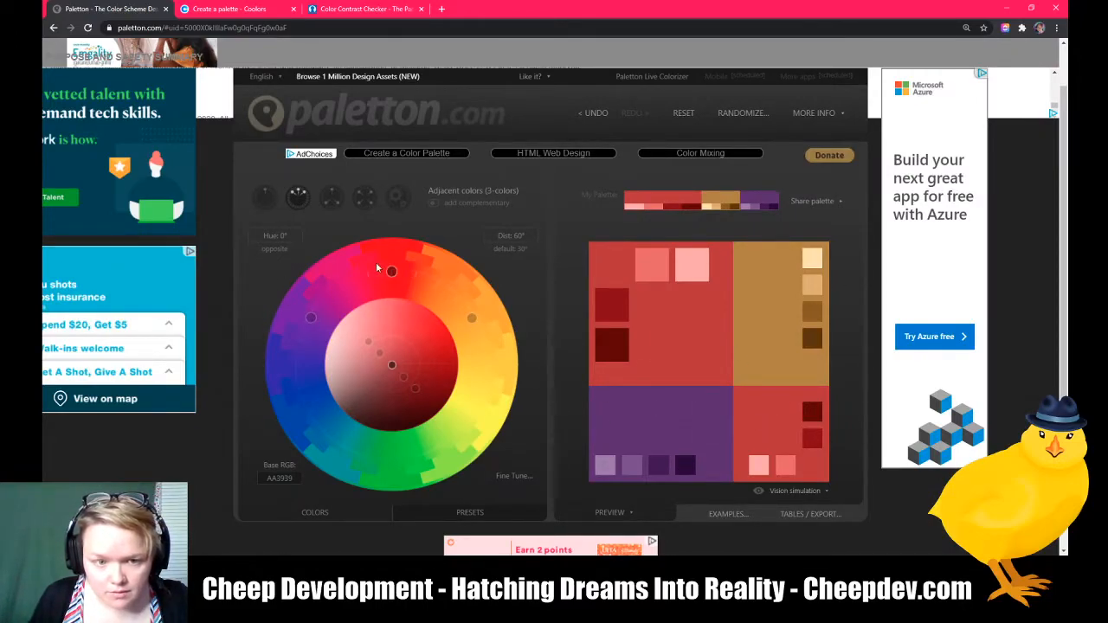
# Step: Add the complementary color, then switch to the triad scheme
pyautogui.click(432, 206)
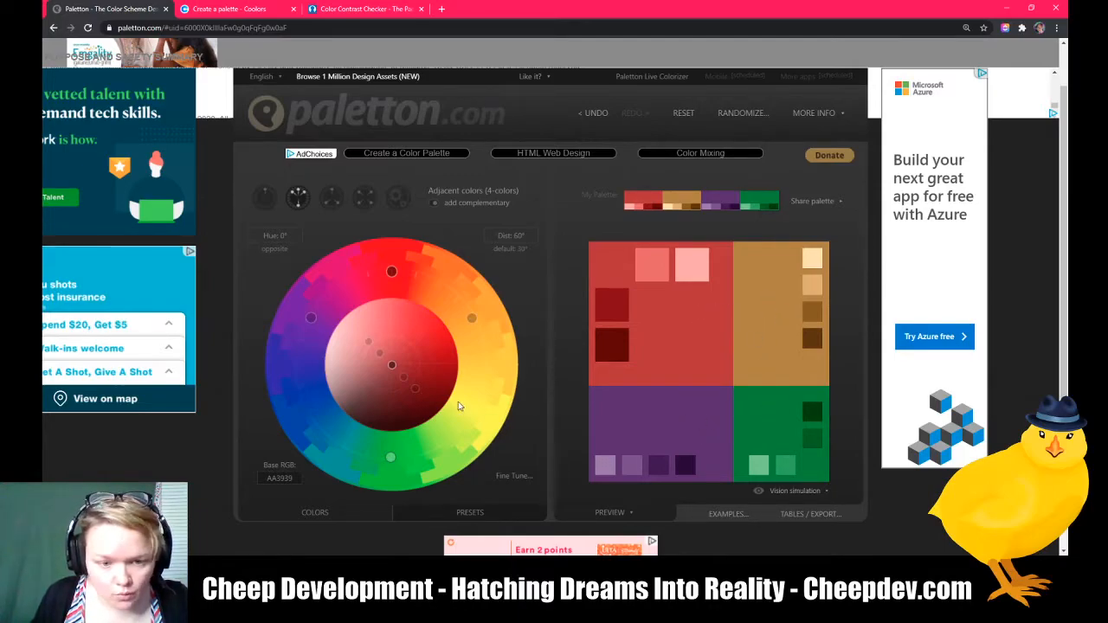
pyautogui.click(331, 198)
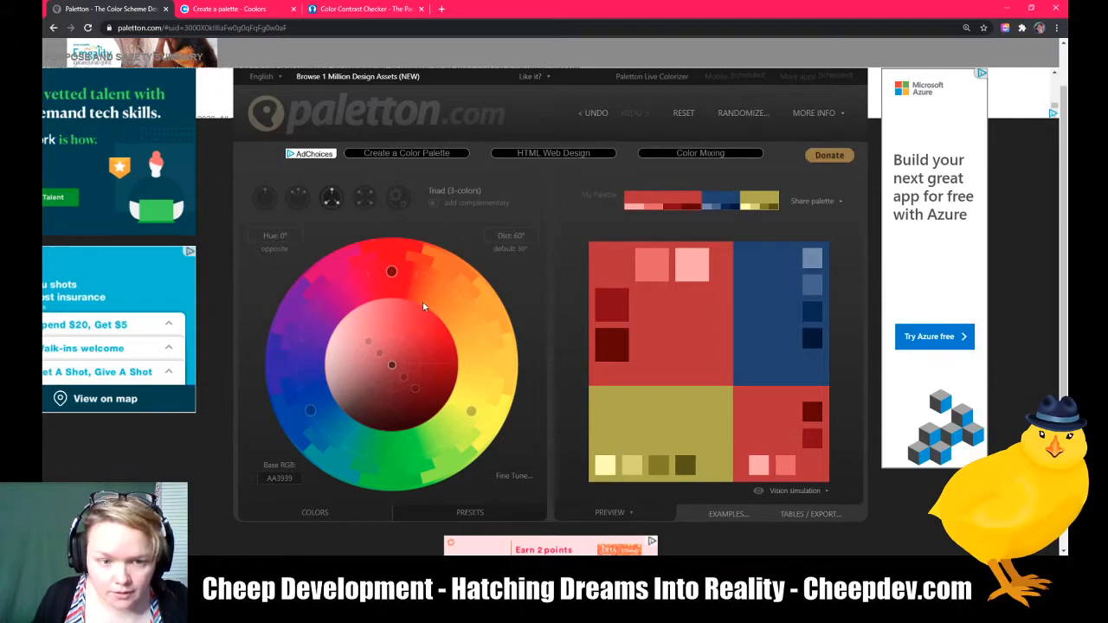
# Step: Reset the triad distance to its default, then set it to 60
pyautogui.click(516, 250)
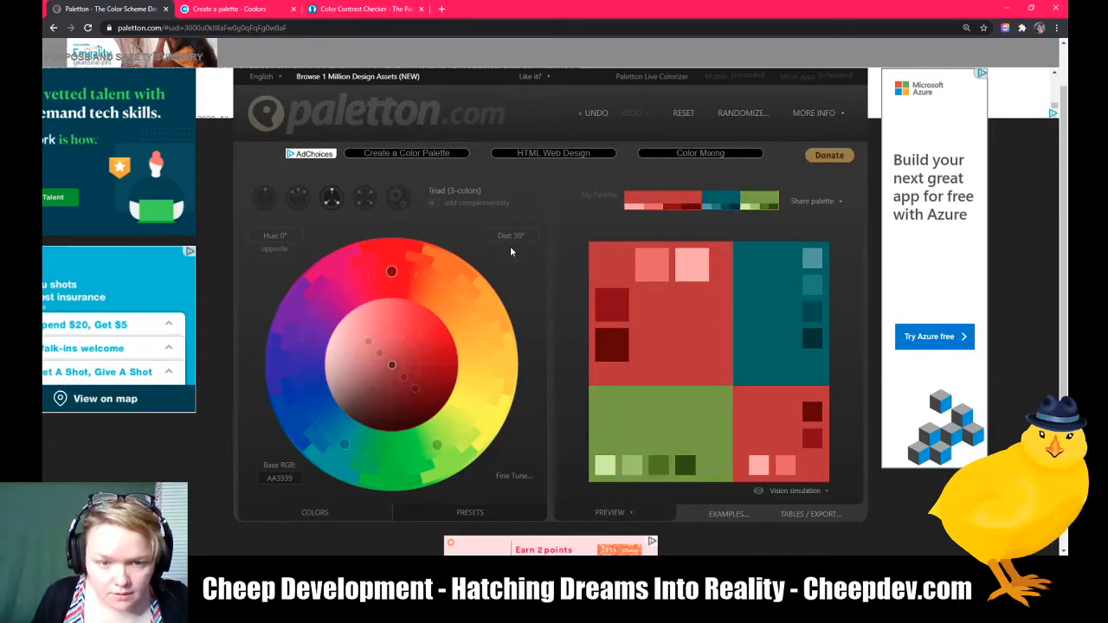
pyautogui.click(509, 236)
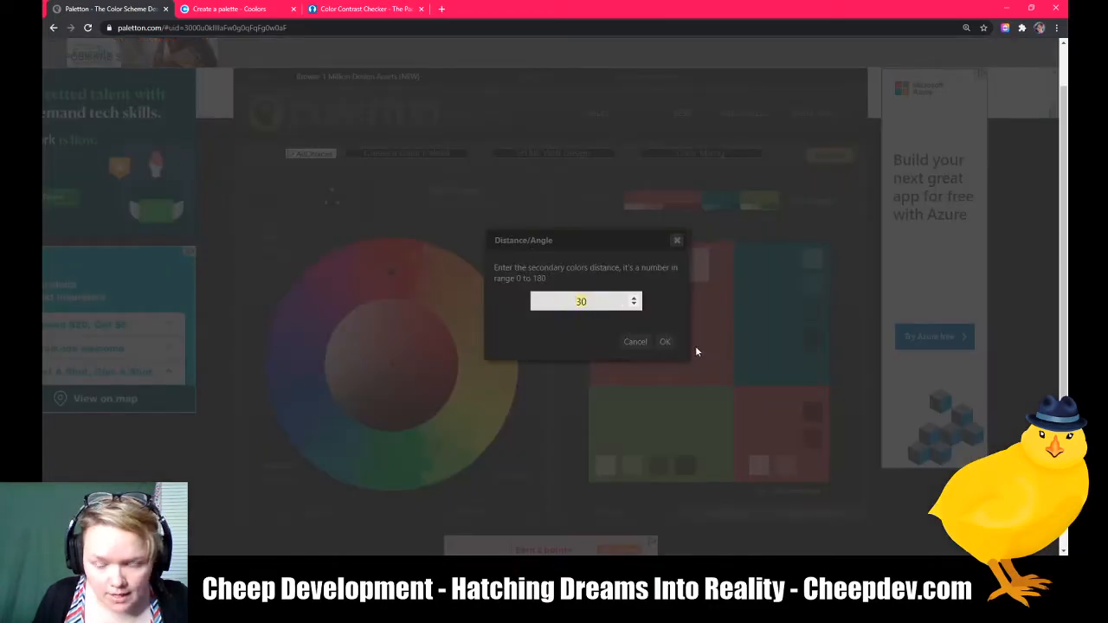
pyautogui.write('60')
pyautogui.press('Return')
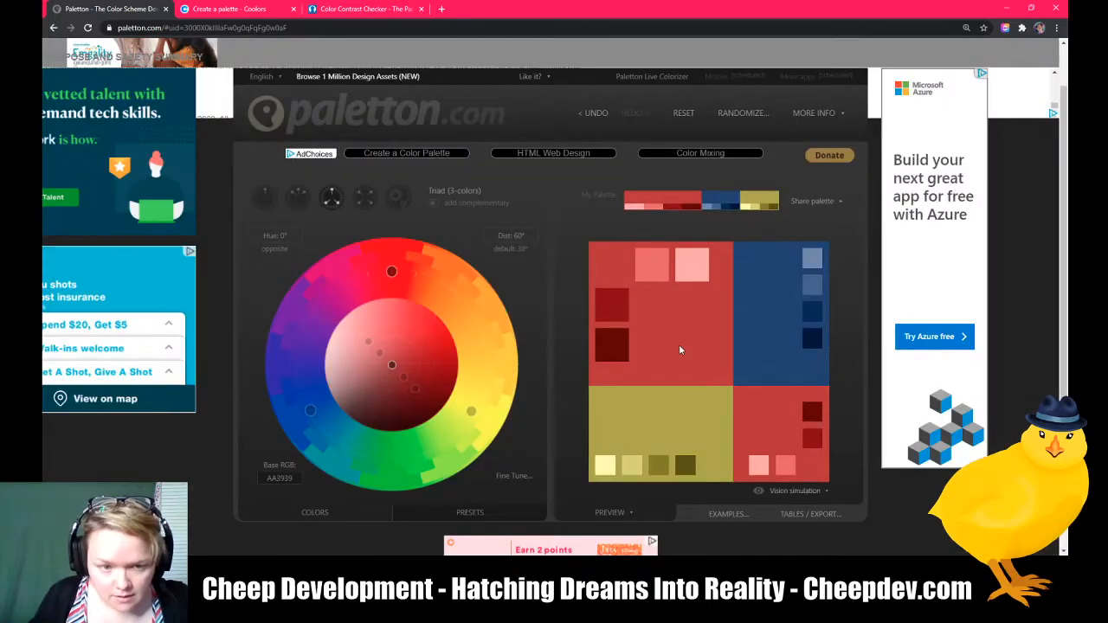
# Step: Set the secondary colors distance to 90, then return it to 60
pyautogui.click(518, 240)
pyautogui.write('90')
pyautogui.press('Return')
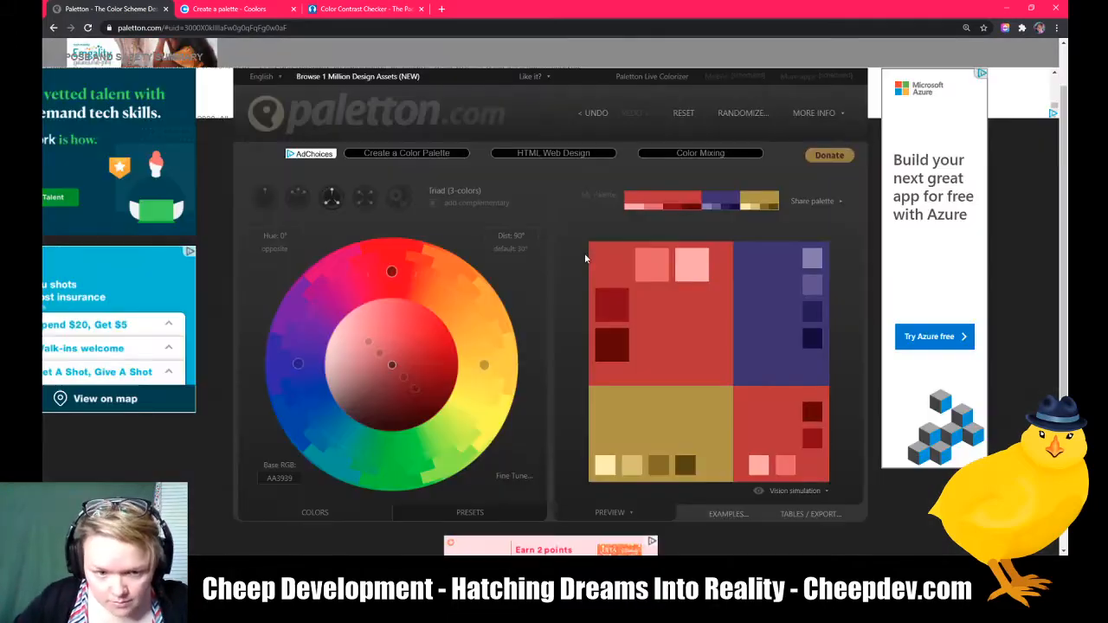
pyautogui.click(517, 240)
pyautogui.write('60')
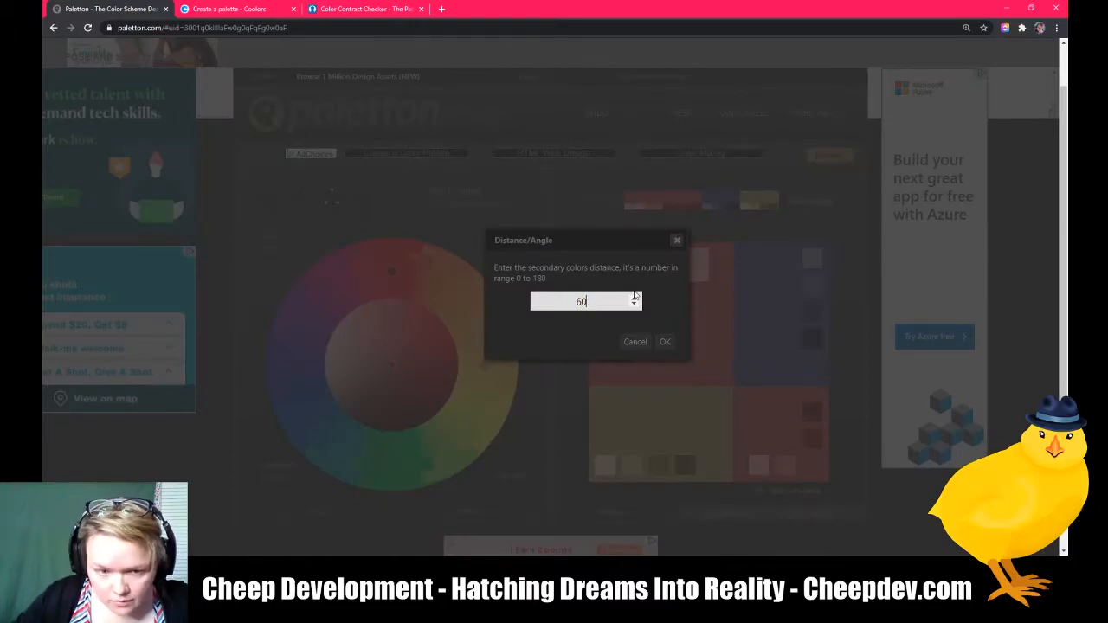
pyautogui.press('Return')
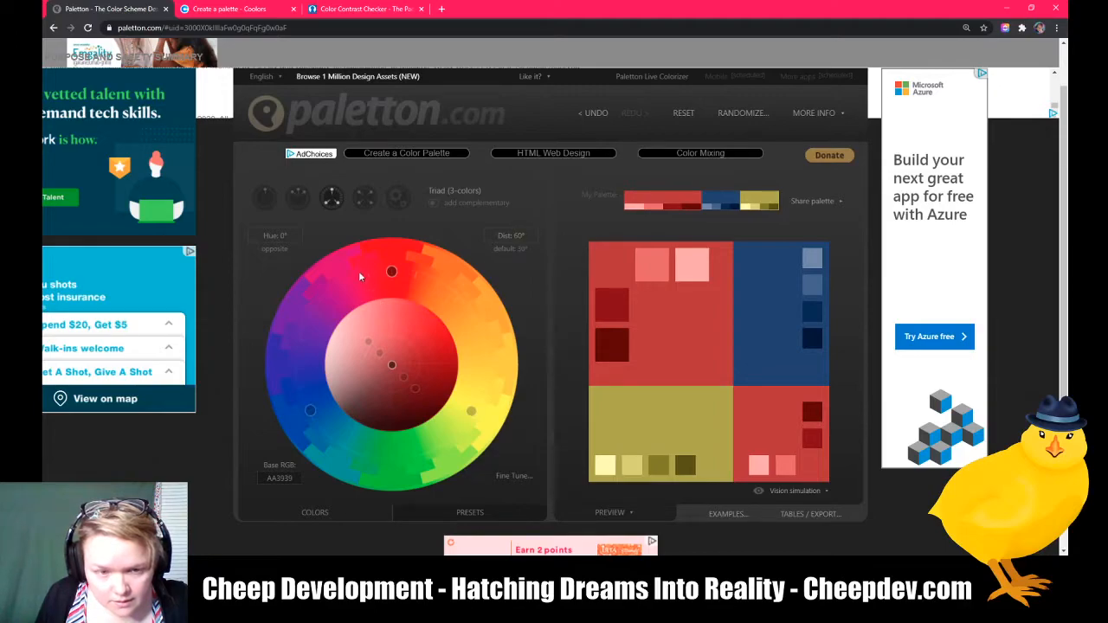
# Step: Rotate the base hue to about 139° and add the complementary color to the triad
pyautogui.moveTo(385, 275)
pyautogui.mouseDown()
pyautogui.moveTo(437, 286)
pyautogui.moveTo(480, 355)
pyautogui.moveTo(438, 447)
pyautogui.moveTo(452, 434)
pyautogui.mouseUp()
pyautogui.click(437, 204)
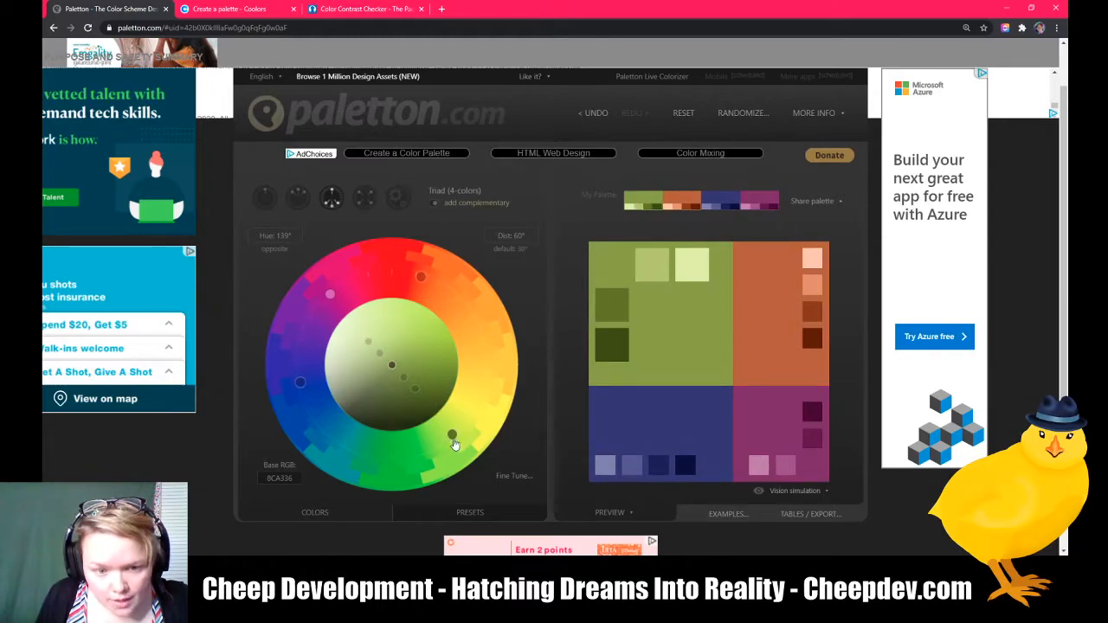
# Step: Switch to the tetrad scheme, reset its distance to default, and widen it to about 90°
pyautogui.click(365, 200)
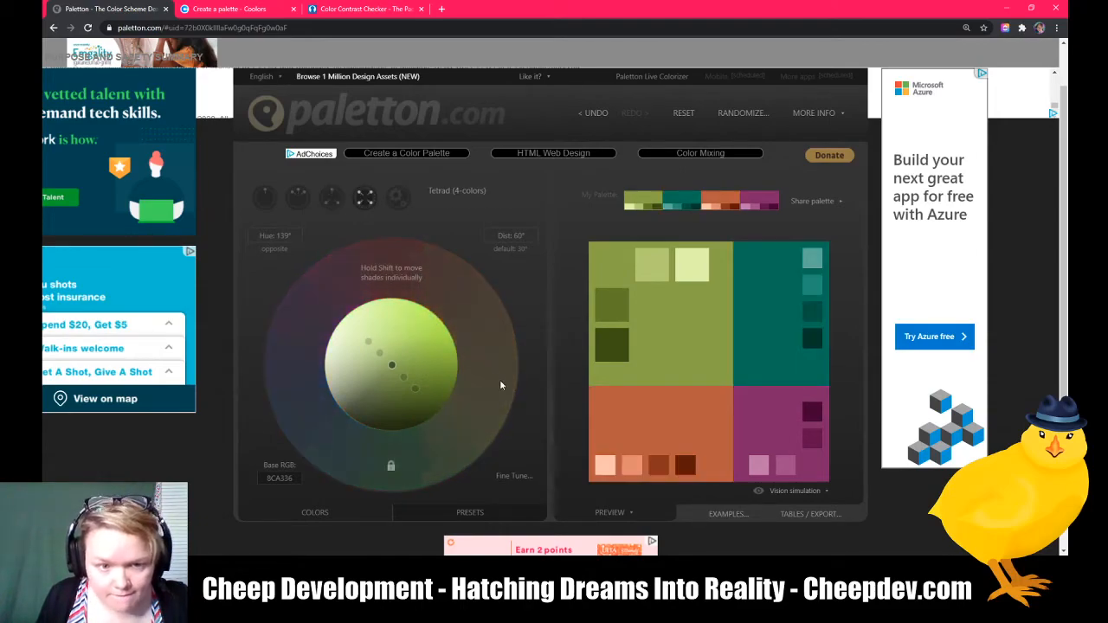
pyautogui.click(516, 251)
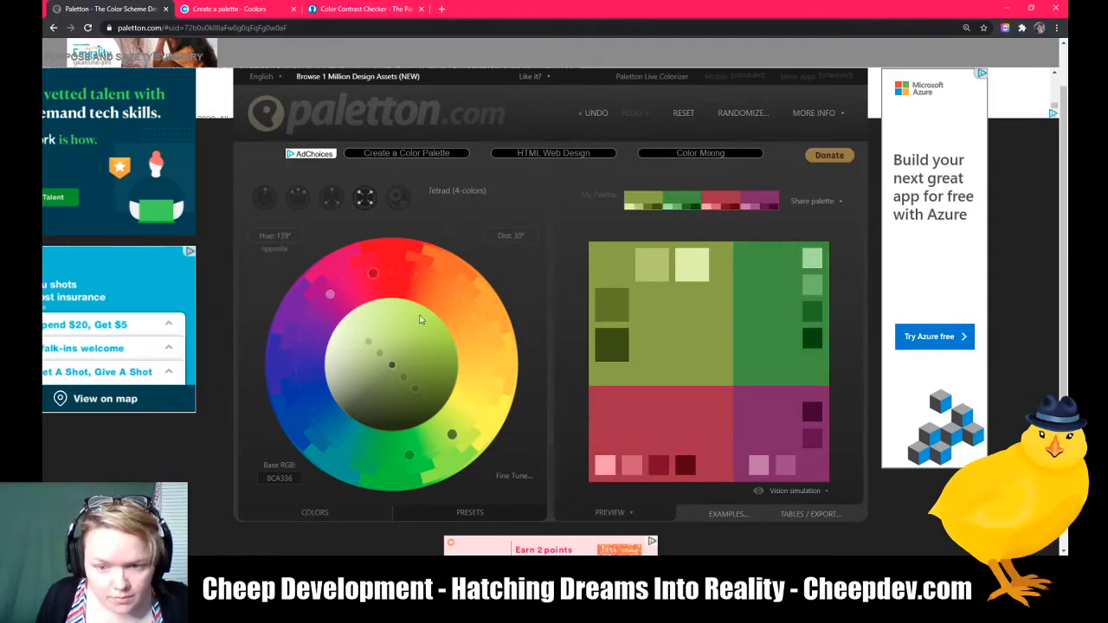
pyautogui.moveTo(373, 274); pyautogui.dragTo(465, 306)
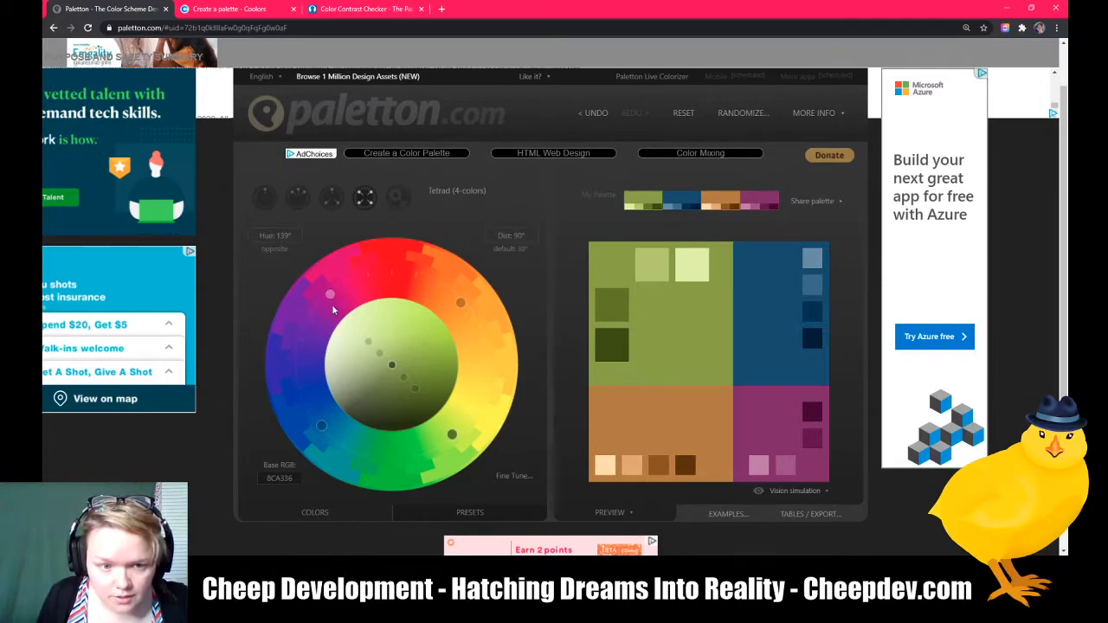
# Step: Switch to the adjacent colors scheme at default distance with a base hue of about 210°
pyautogui.moveTo(452, 434); pyautogui.dragTo(280, 433)
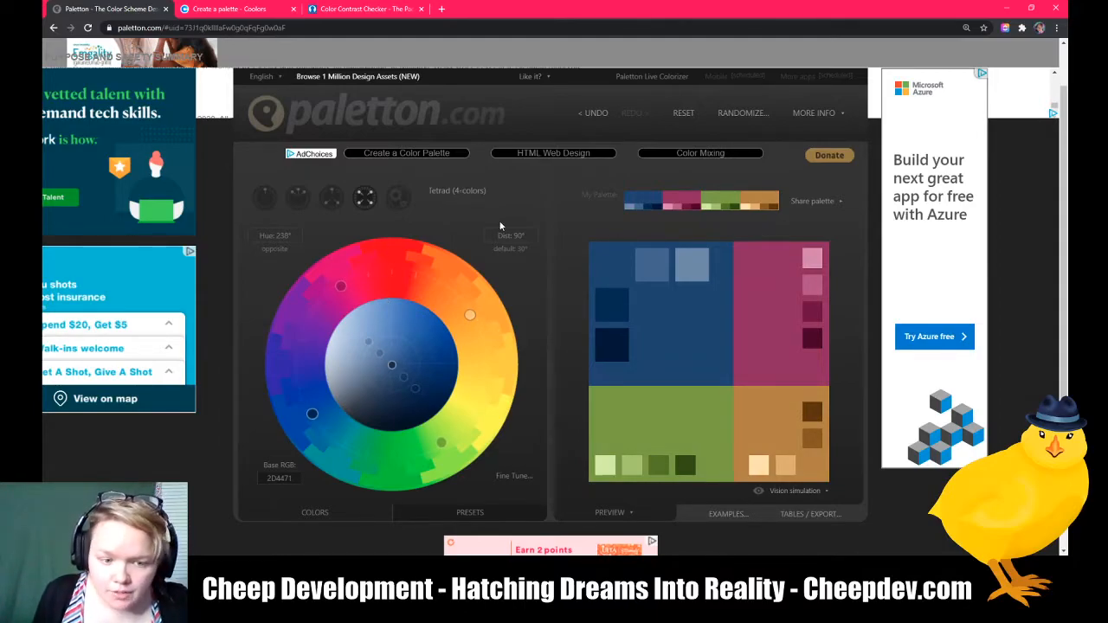
pyautogui.click(298, 199)
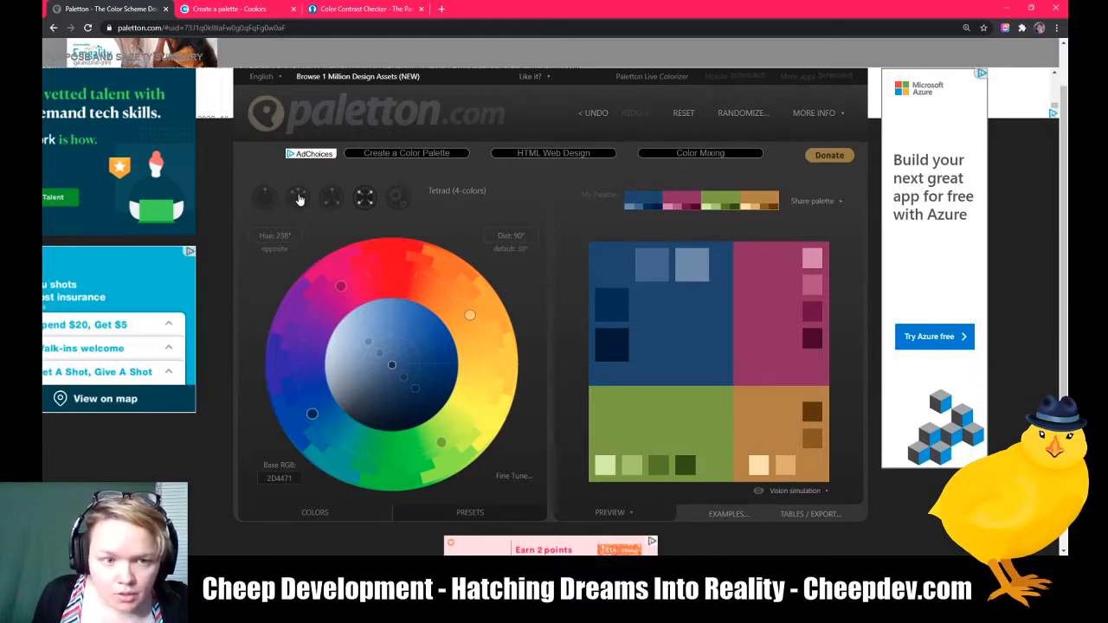
pyautogui.click(512, 250)
pyautogui.moveTo(313, 415); pyautogui.dragTo(333, 471)
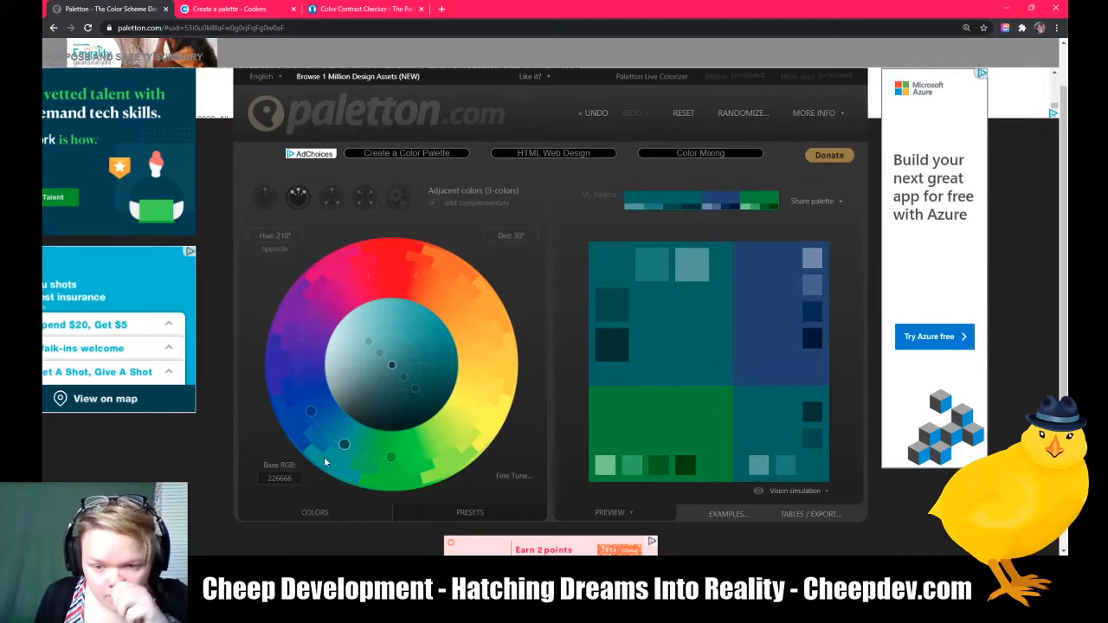
# Step: Add the complementary color and nudge the shade control to lighten the base color slightly
pyautogui.click(432, 206)
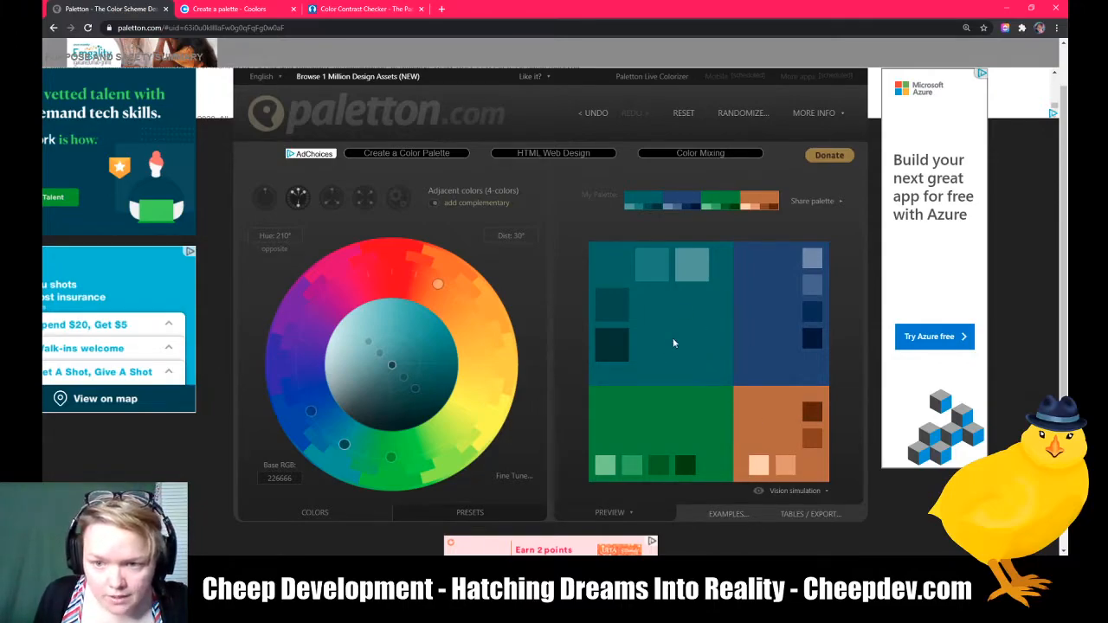
pyautogui.moveTo(391, 365)
pyautogui.mouseDown()
pyautogui.moveTo(438, 327)
pyautogui.moveTo(390, 355)
pyautogui.mouseUp()
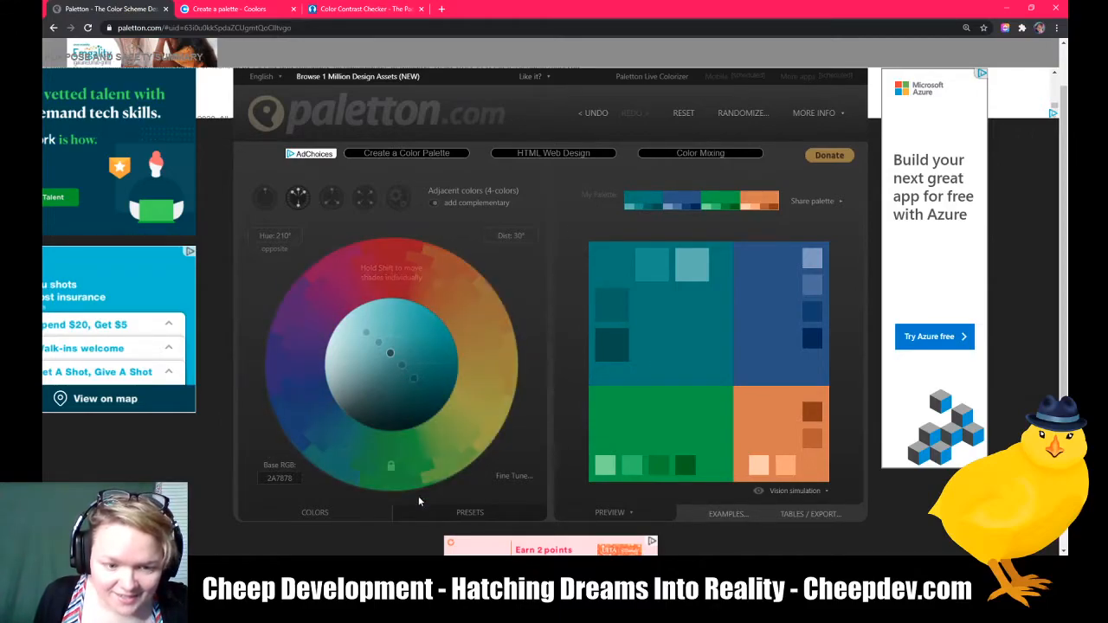
# Step: Open the presets and try the Full Colors and Darker Colors presets
pyautogui.click(476, 518)
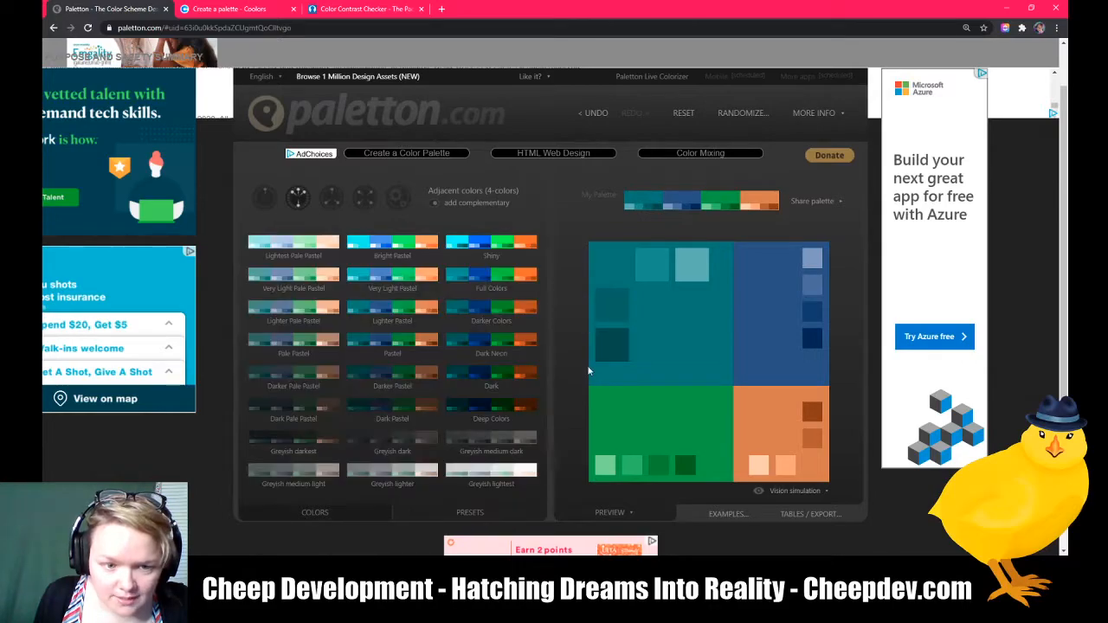
pyautogui.click(482, 274)
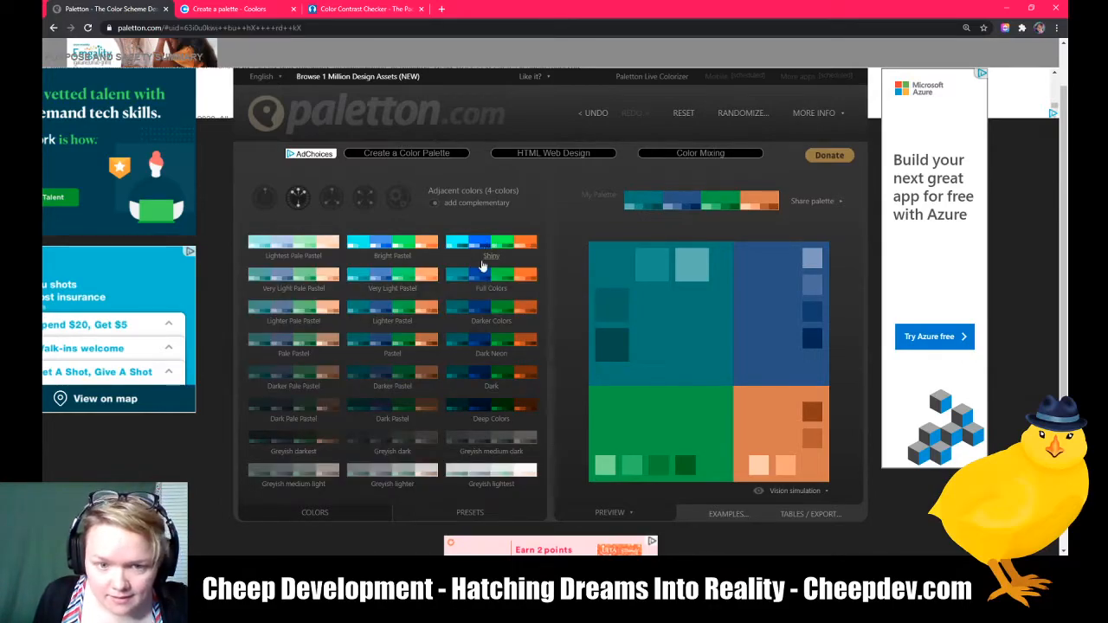
pyautogui.click(481, 310)
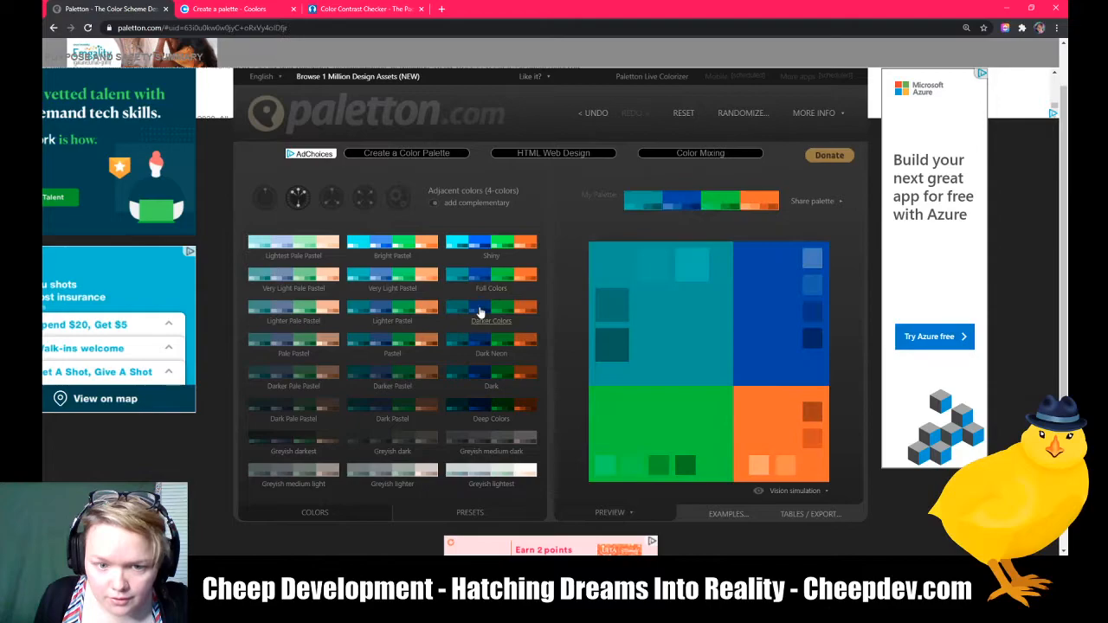
pyautogui.click(481, 311)
# Step: Try the Greyish lighter preset, then apply the Bright Pastel preset
pyautogui.scroll(-2, 401, 368)
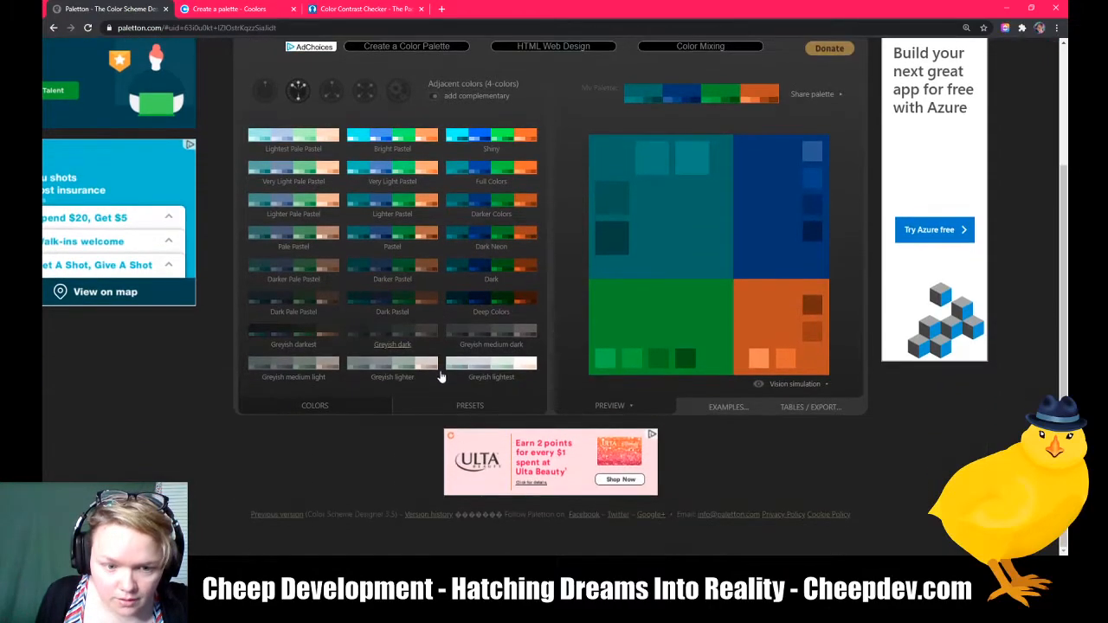
pyautogui.click(402, 364)
pyautogui.scroll(1, 488, 313)
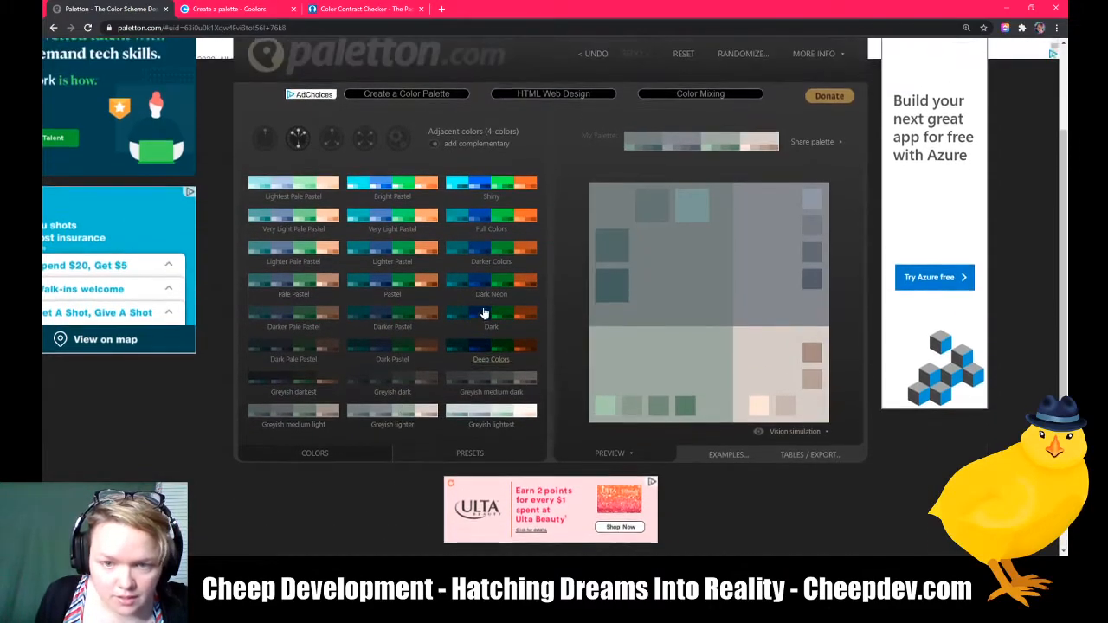
pyautogui.click(391, 196)
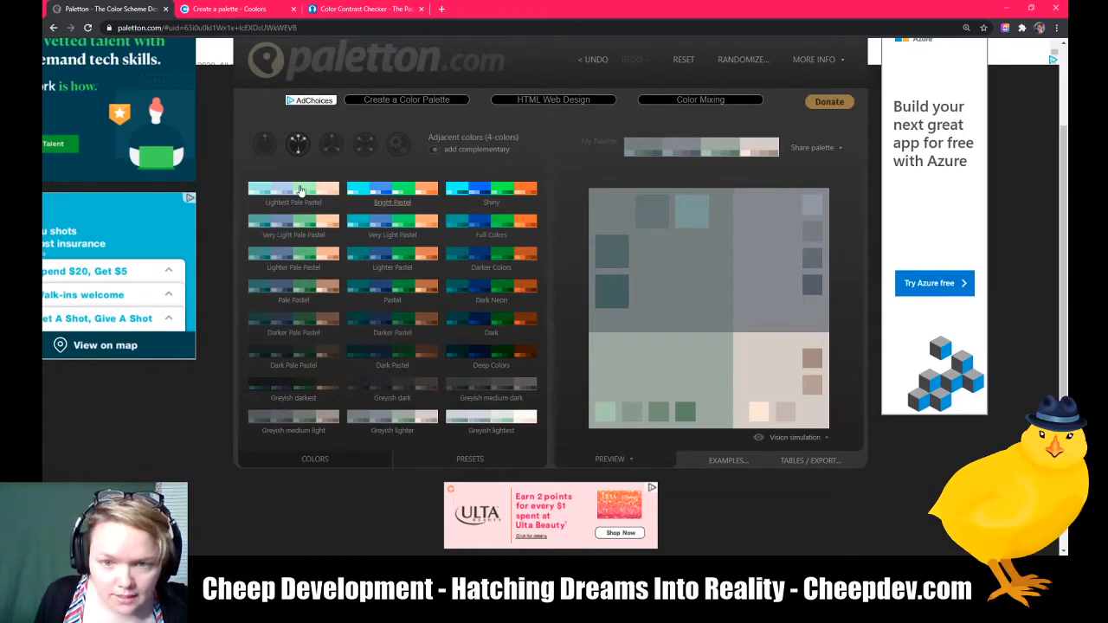
# Step: Apply the Shiny preset to the palette
pyautogui.click(505, 194)
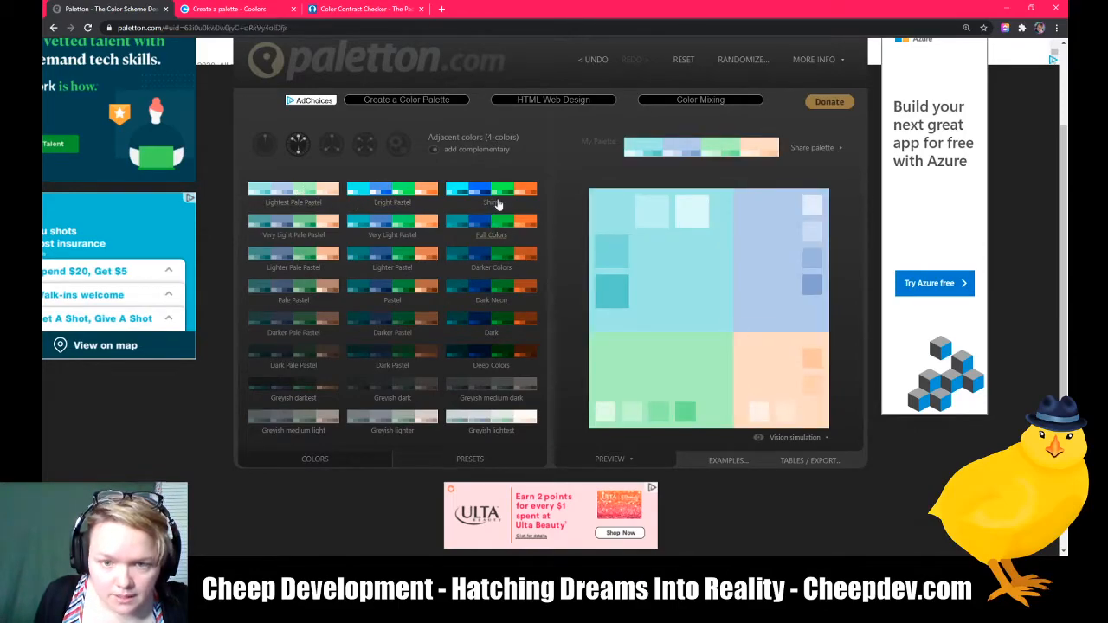
pyautogui.click(504, 194)
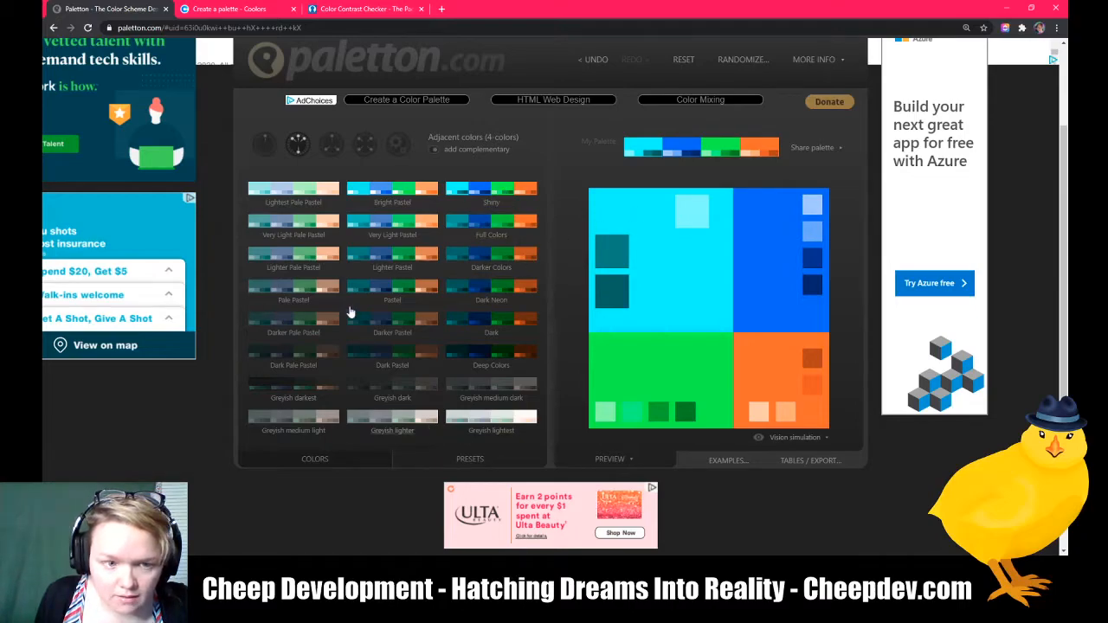
# Step: Return to the color wheel and reset the palette to its default scheme
pyautogui.click(332, 461)
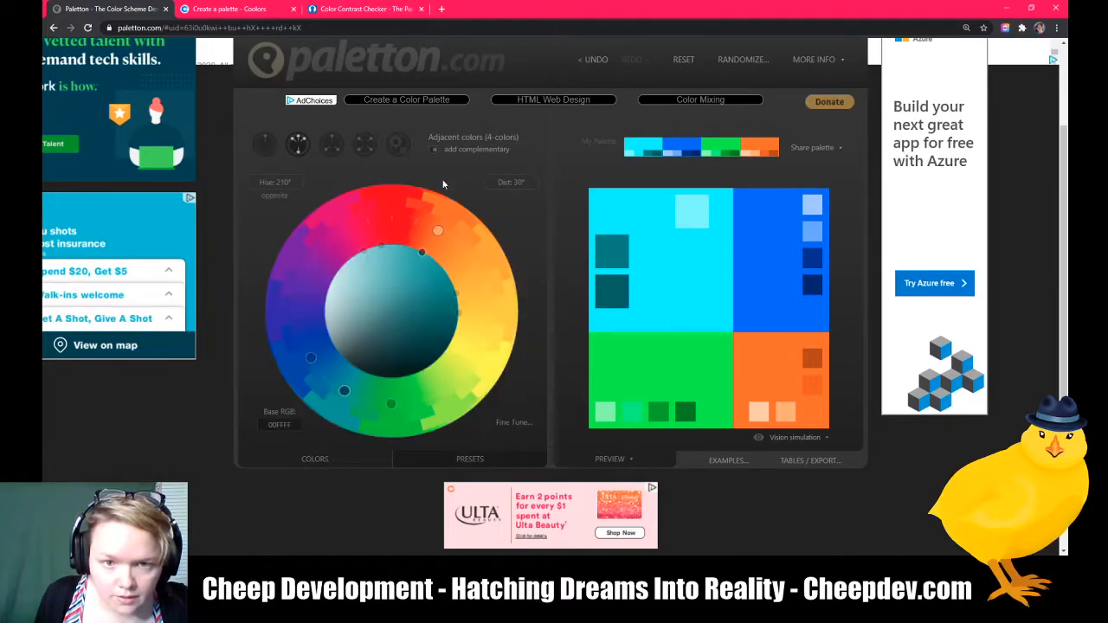
pyautogui.scroll(2, 682, 160)
pyautogui.click(683, 167)
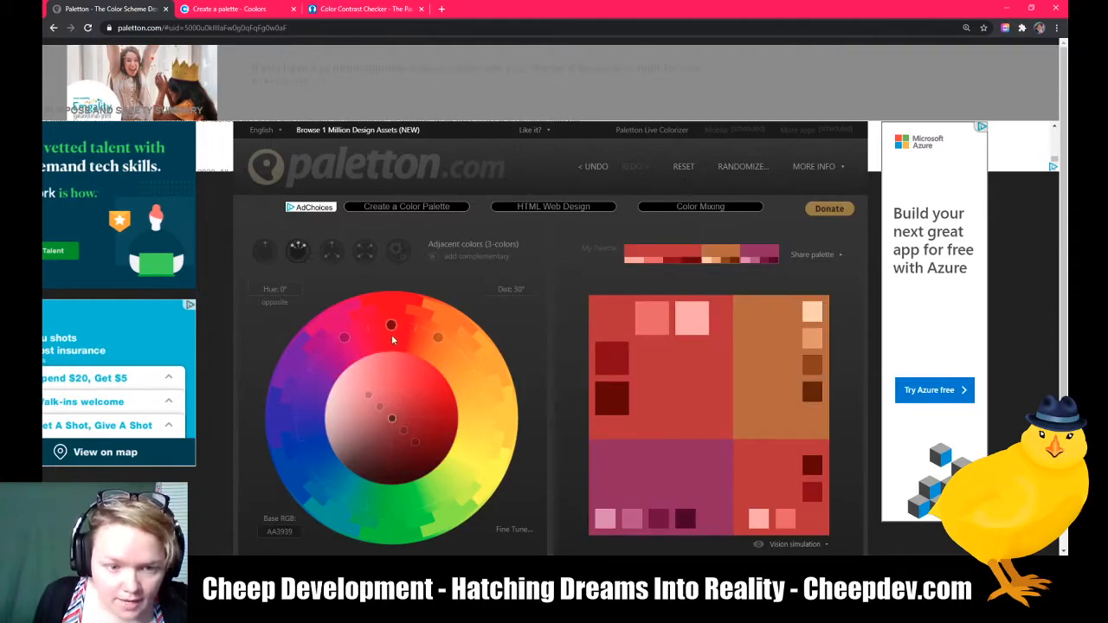
# Step: Add the complementary color and rotate the base hue to about 212°
pyautogui.scroll(-1, 459, 286)
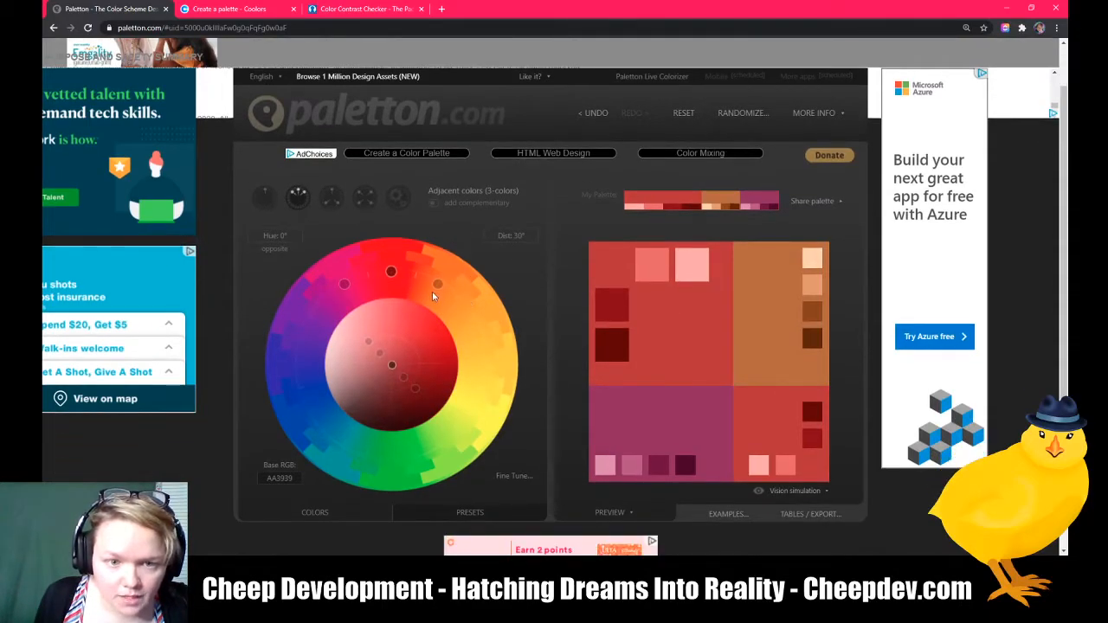
pyautogui.click(434, 204)
pyautogui.moveTo(390, 275); pyautogui.dragTo(347, 453)
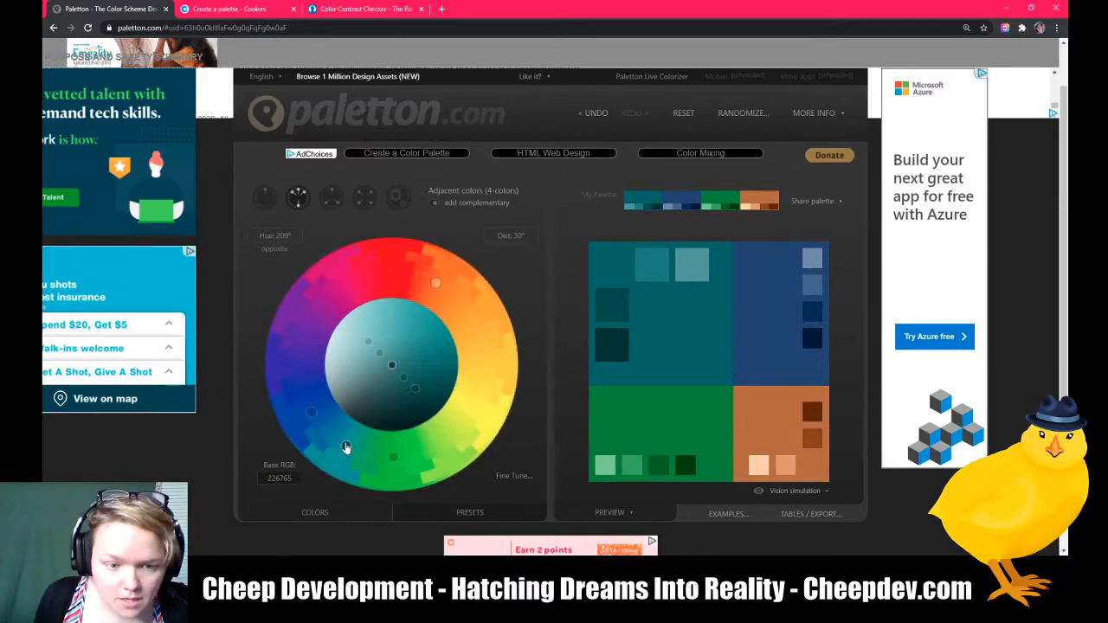
pyautogui.moveTo(347, 450); pyautogui.dragTo(343, 446)
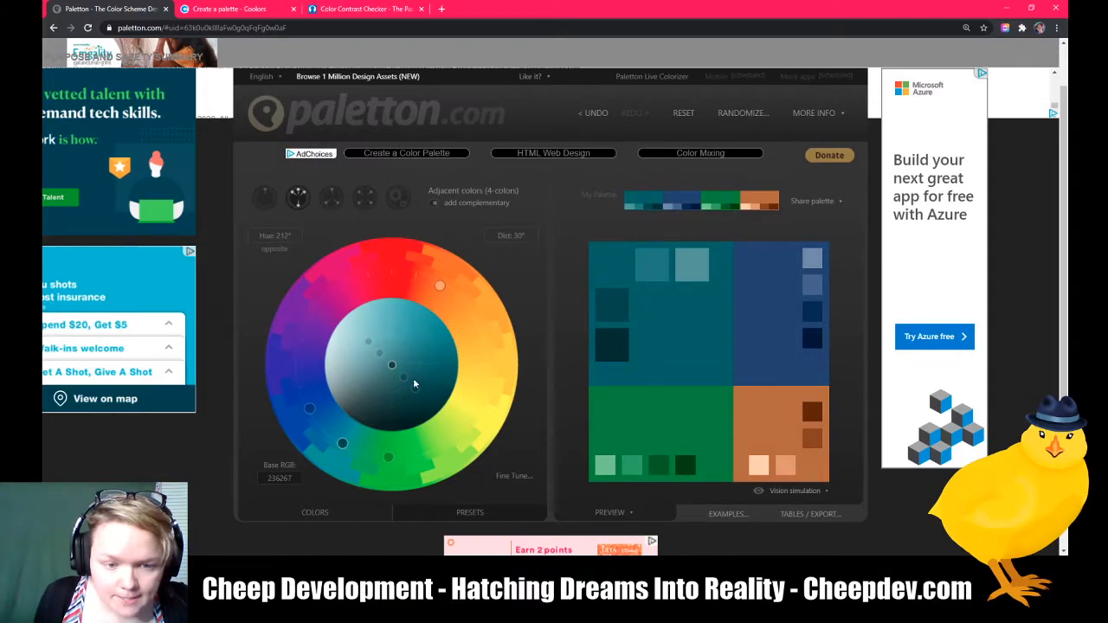
# Step: Preview the palette under the Full achromatopsia color blind simulation
pyautogui.click(818, 491)
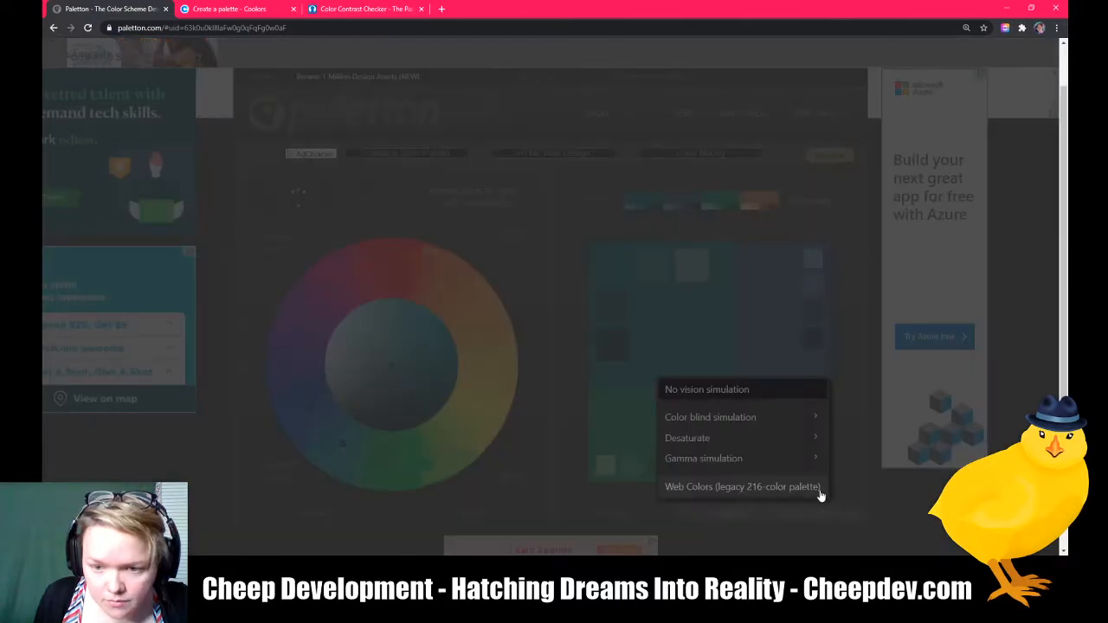
pyautogui.click(731, 422)
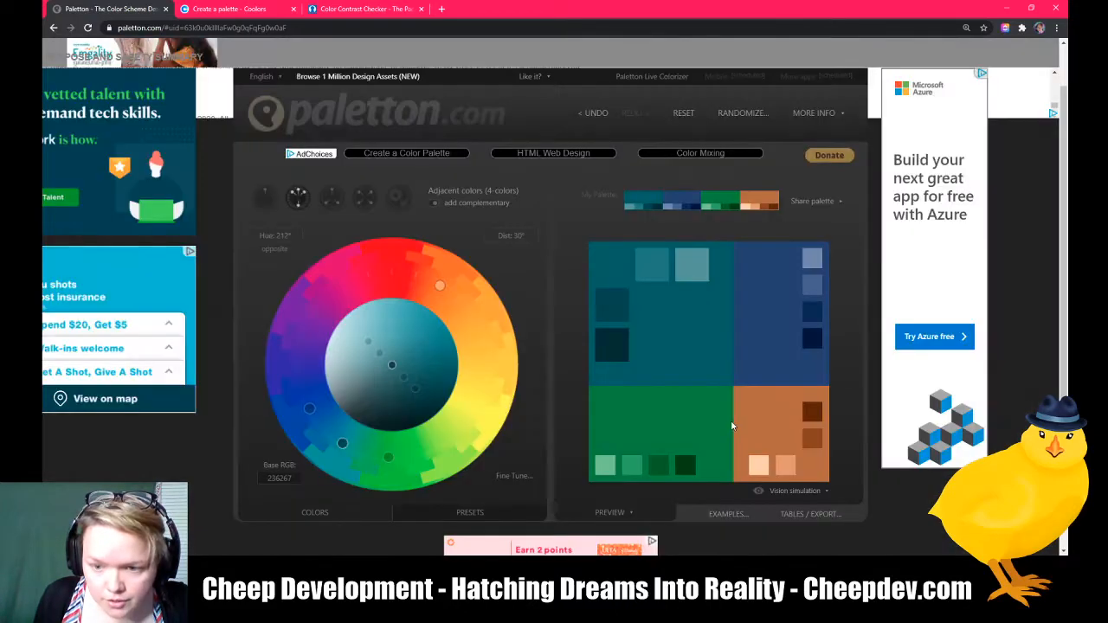
pyautogui.click(820, 498)
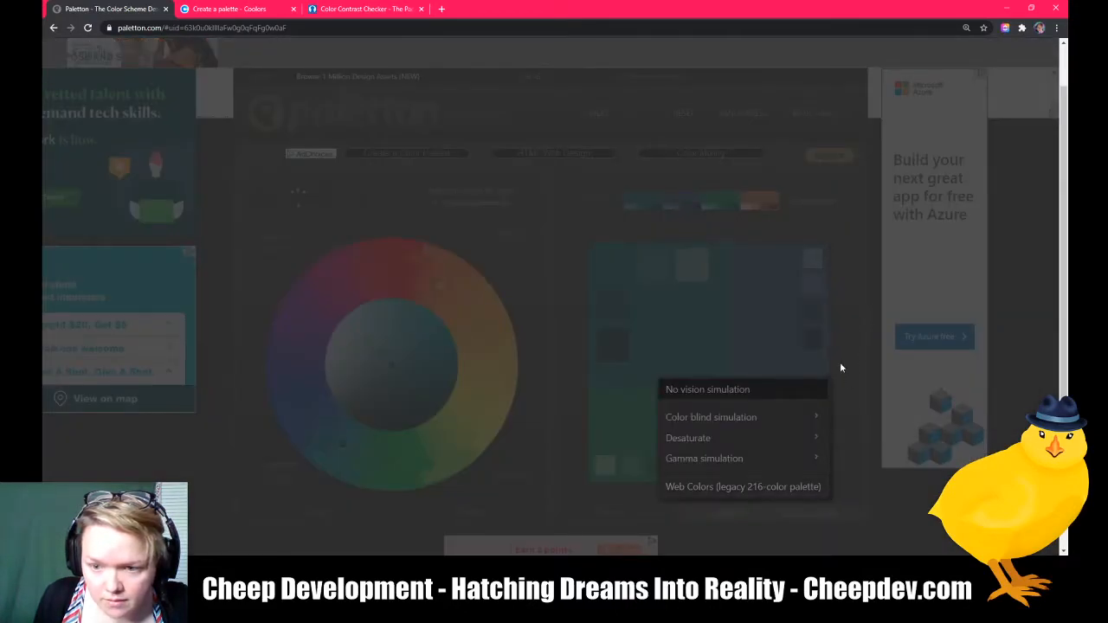
pyautogui.moveTo(791, 428)
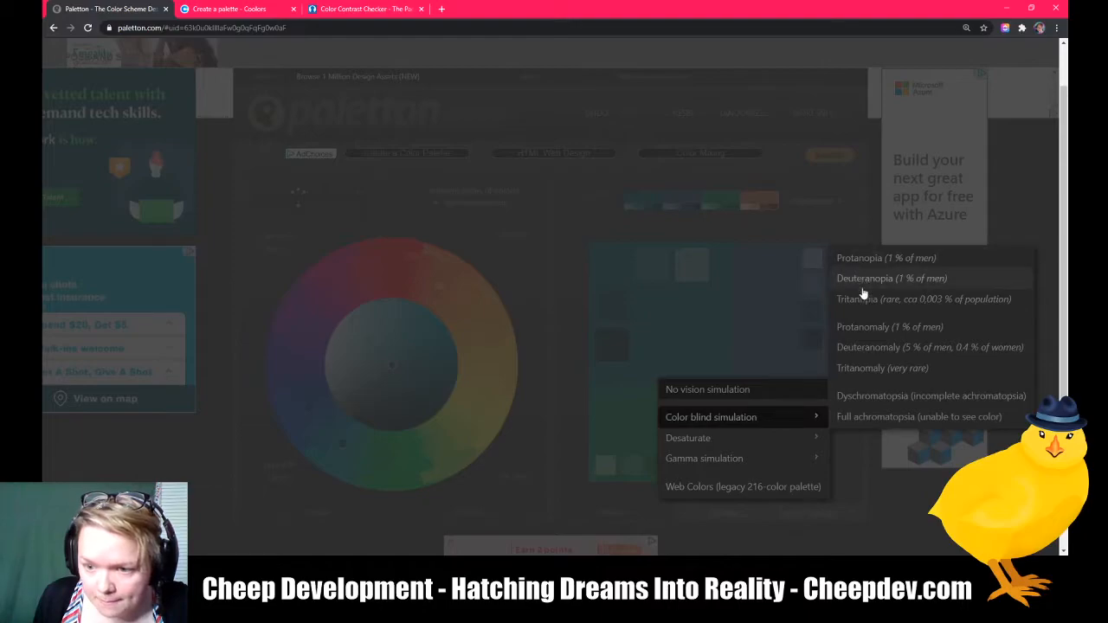
pyautogui.click(876, 419)
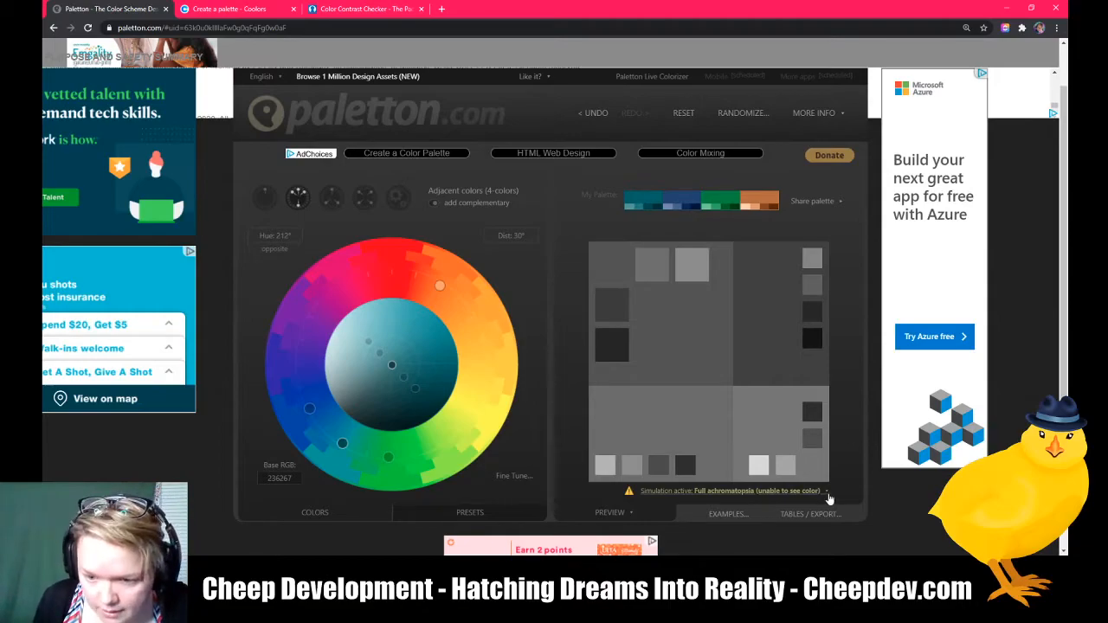
# Step: Switch the simulation to Deuteranomaly, then turn vision simulation off
pyautogui.click(822, 498)
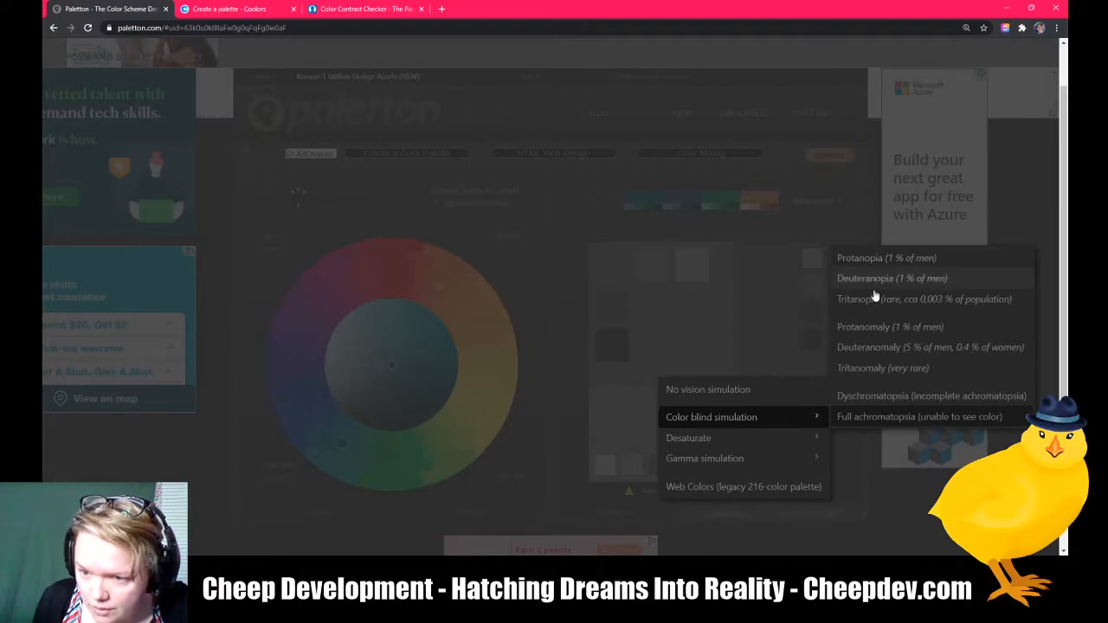
pyautogui.click(874, 352)
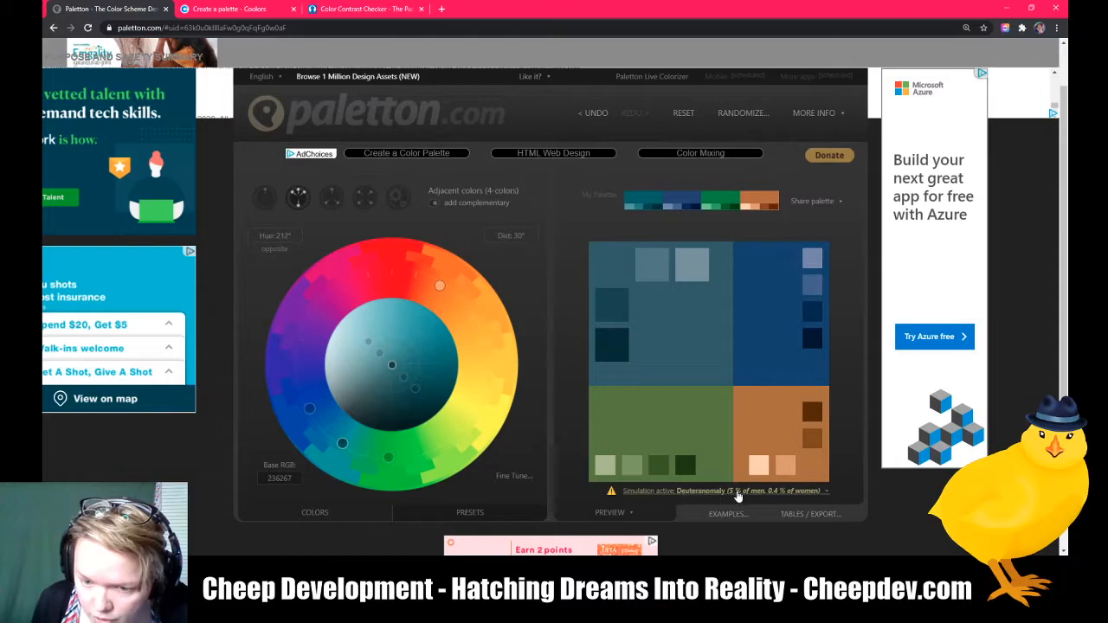
pyautogui.click(821, 495)
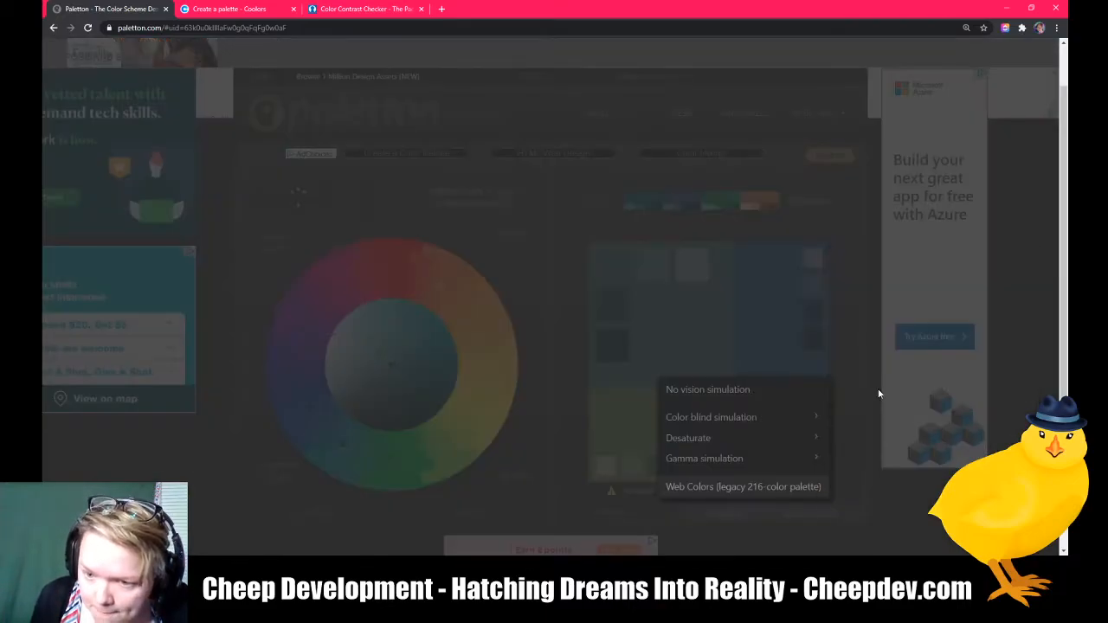
pyautogui.click(759, 394)
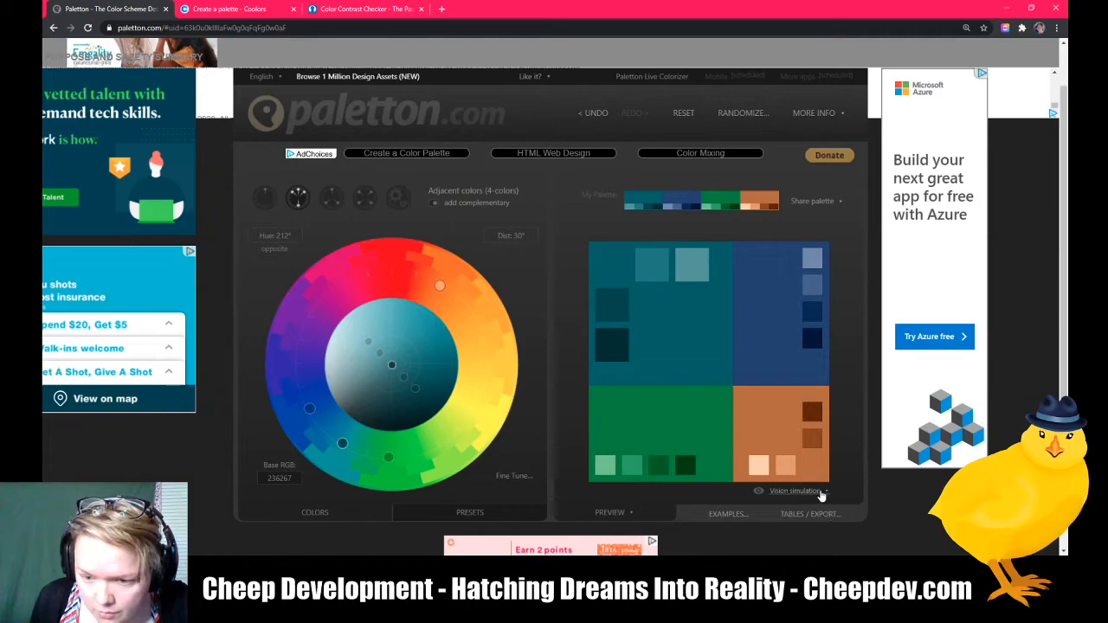
# Step: Open the palette usage examples, view a page layout sample, and close the dialog
pyautogui.click(727, 514)
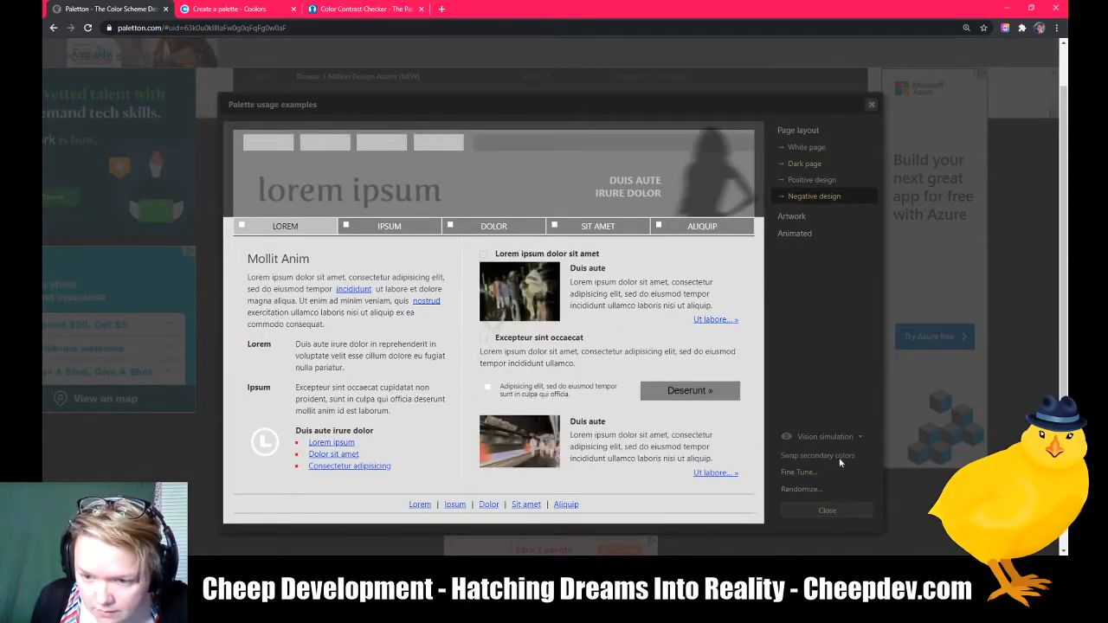
pyautogui.click(837, 437)
pyautogui.click(832, 262)
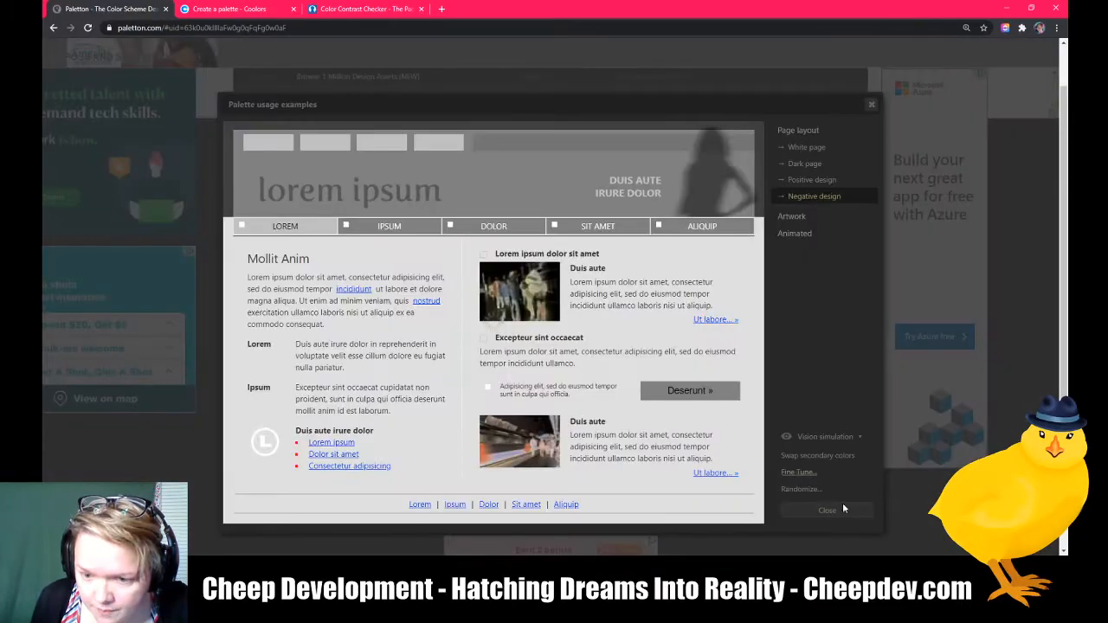
pyautogui.click(836, 513)
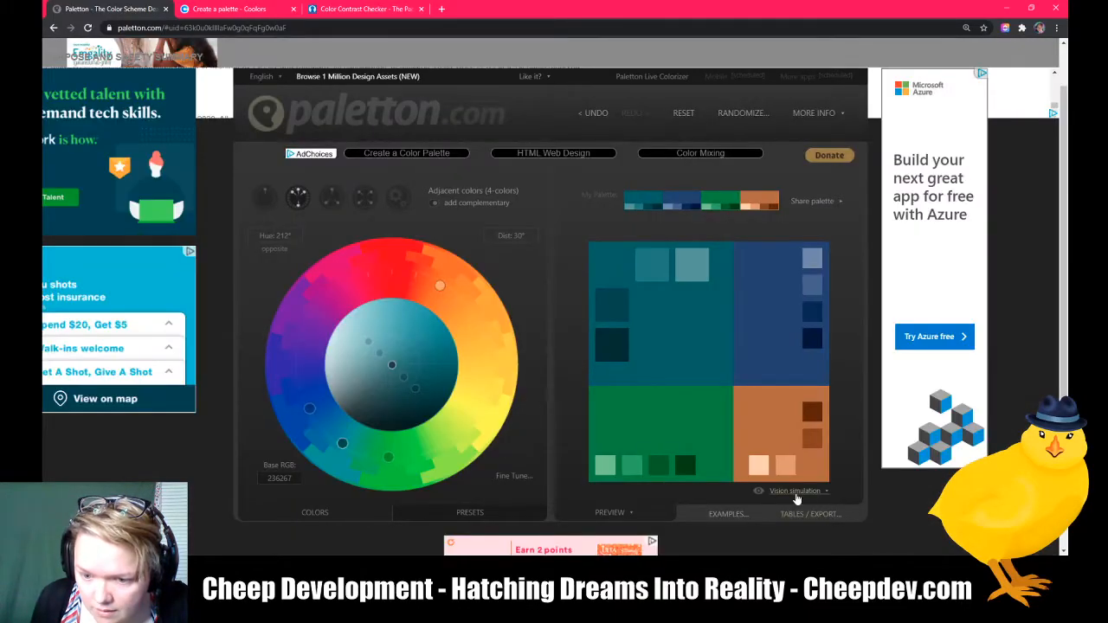
# Step: Try the Default with text and Alternative with text preview styles
pyautogui.click(631, 515)
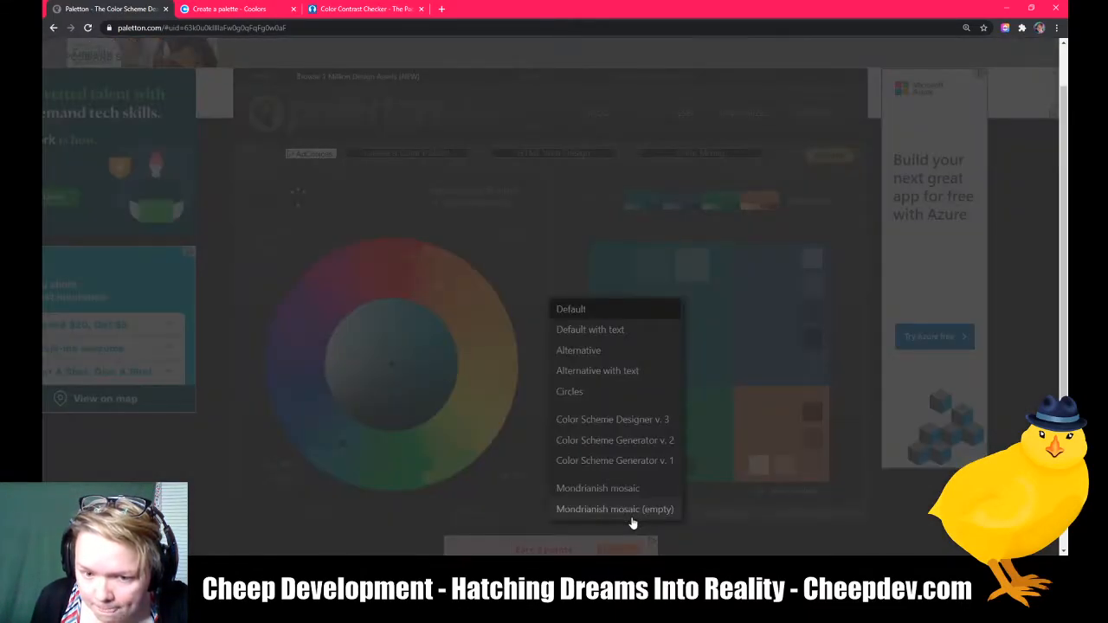
pyautogui.click(589, 330)
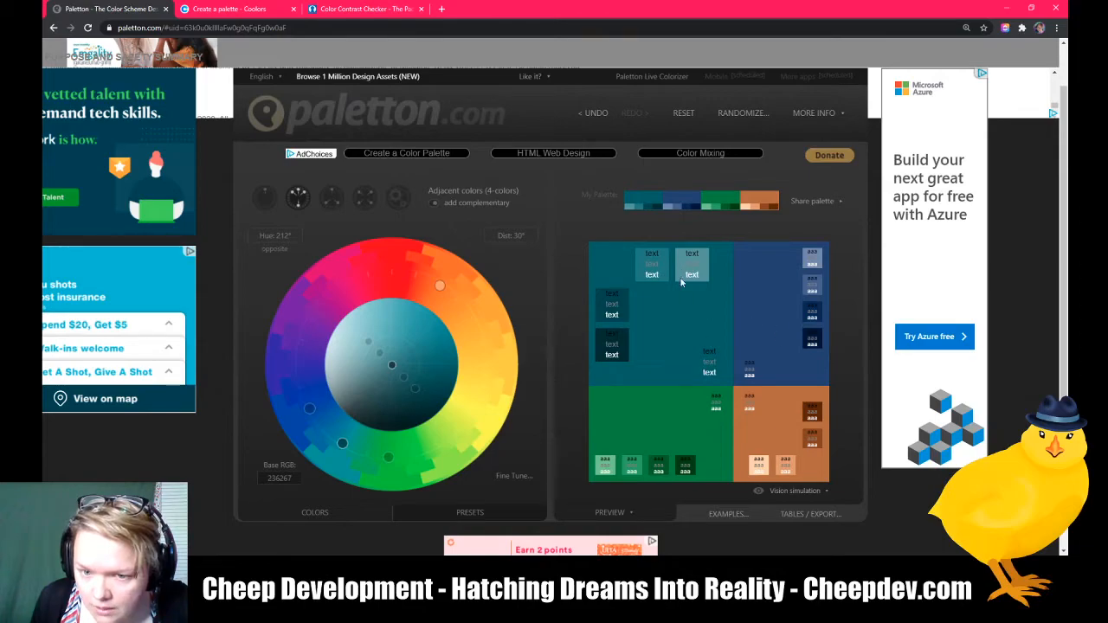
pyautogui.click(625, 516)
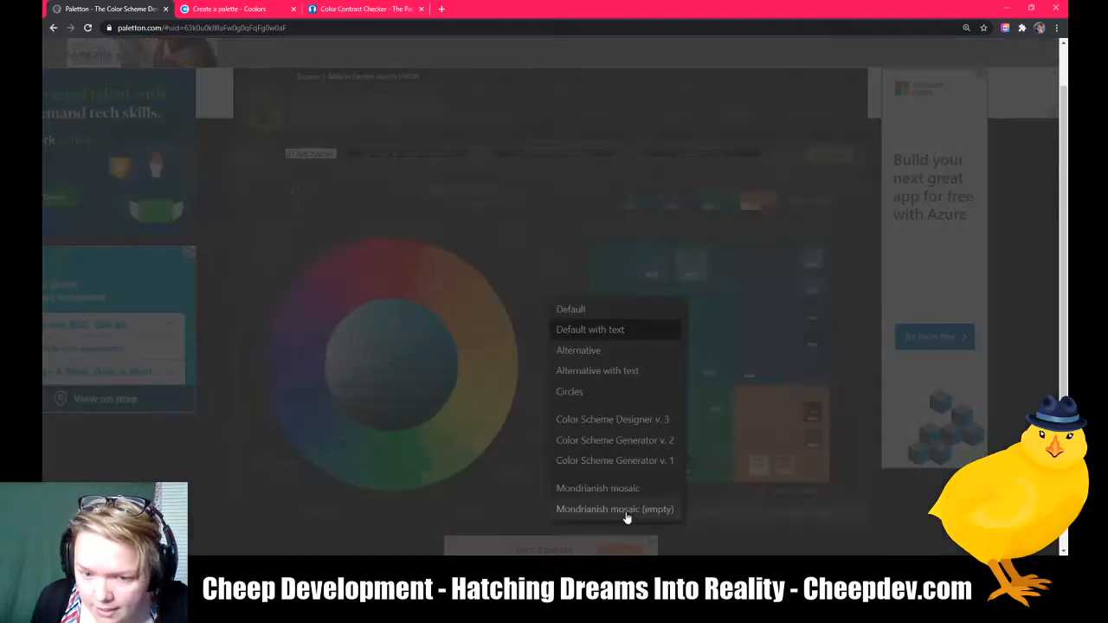
pyautogui.click(606, 373)
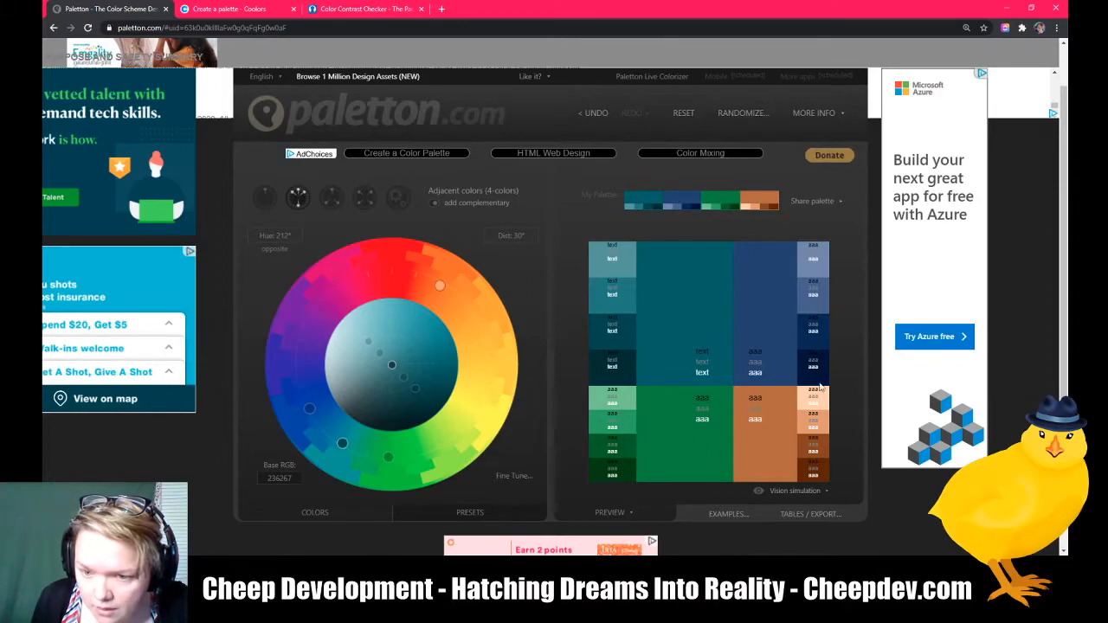
# Step: Try the Color Scheme Designer v. 3, Color Scheme Generator v. 2 and v. 1 preview styles
pyautogui.click(620, 514)
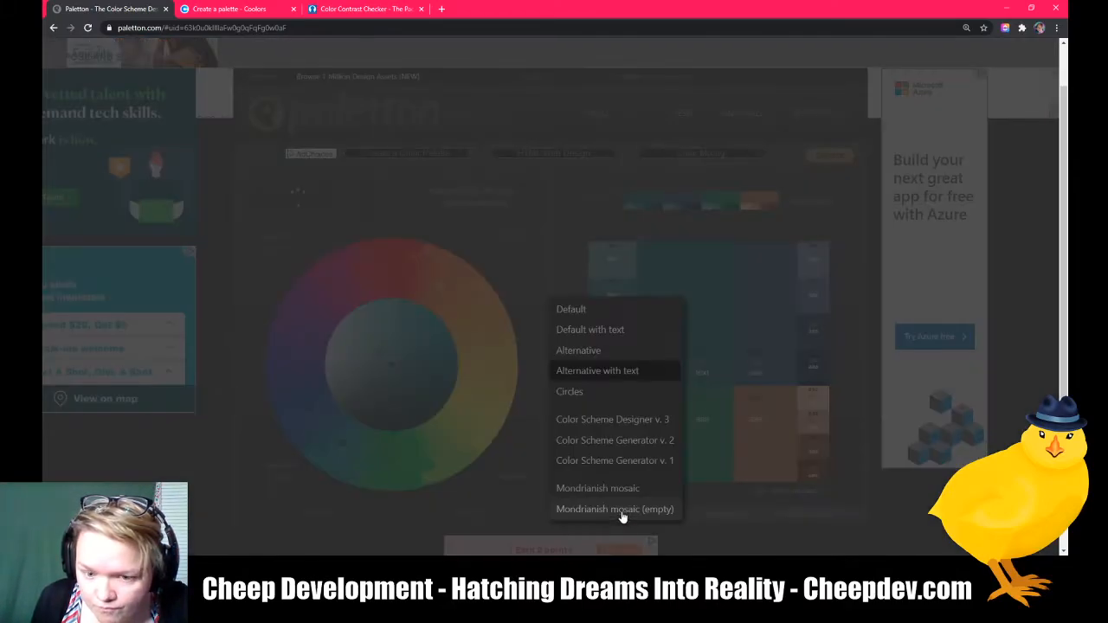
pyautogui.click(614, 425)
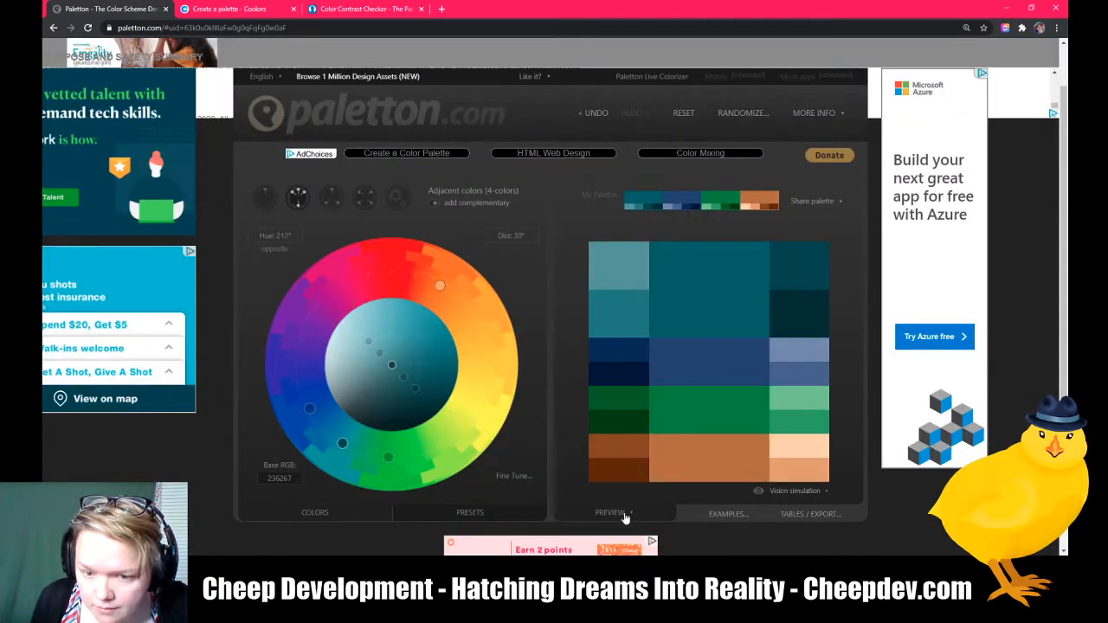
pyautogui.click(624, 515)
pyautogui.click(617, 449)
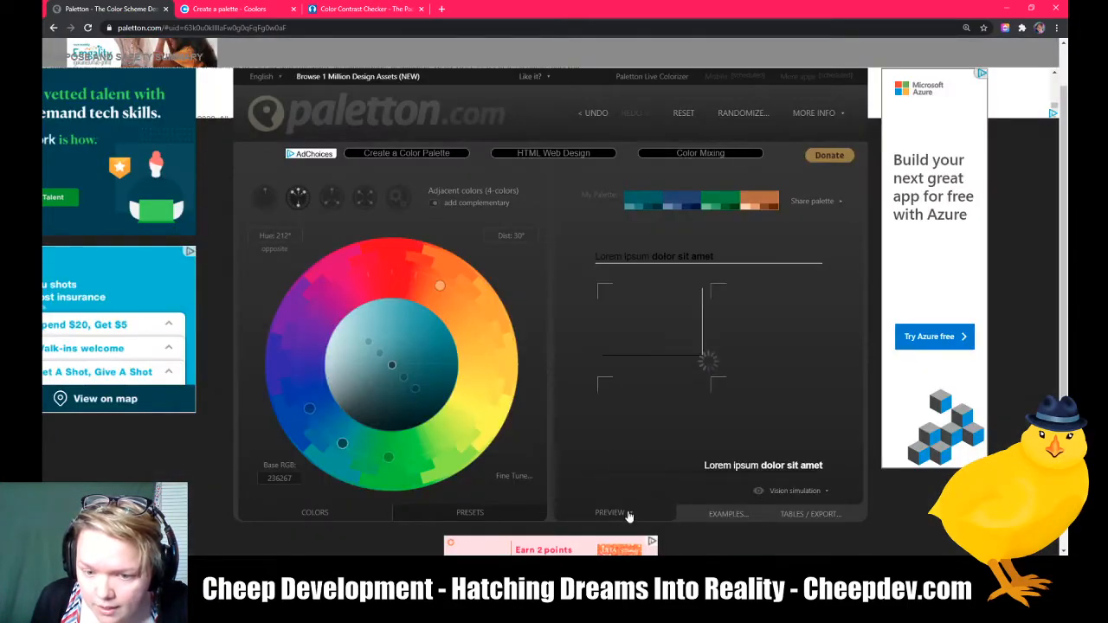
pyautogui.click(630, 517)
pyautogui.click(619, 458)
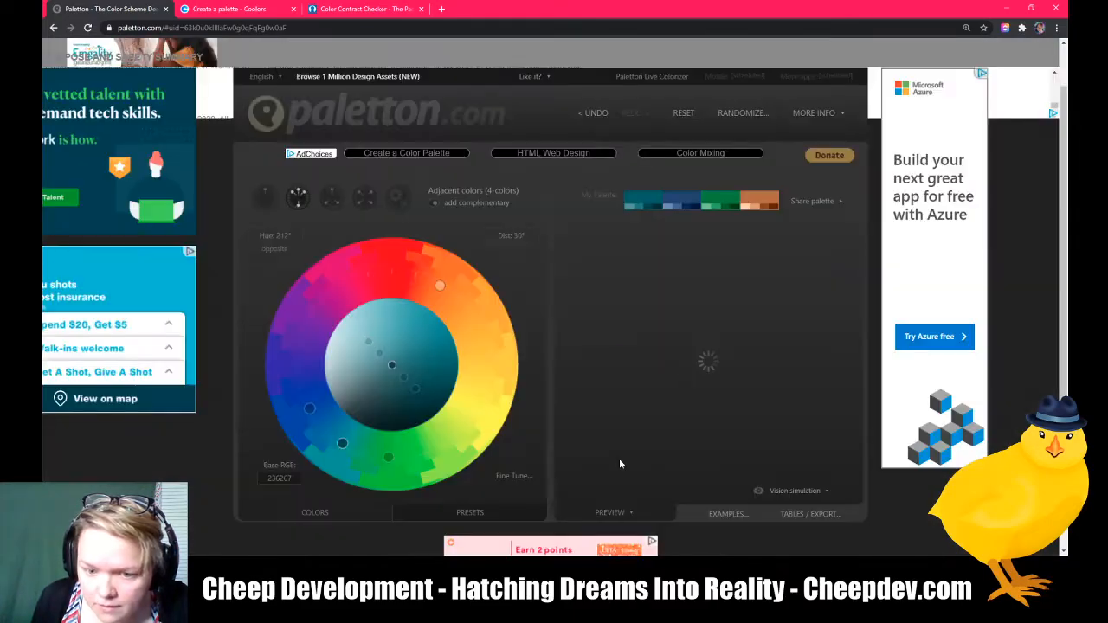
# Step: Try the Mondrianish mosaic and Circles preview styles
pyautogui.click(630, 516)
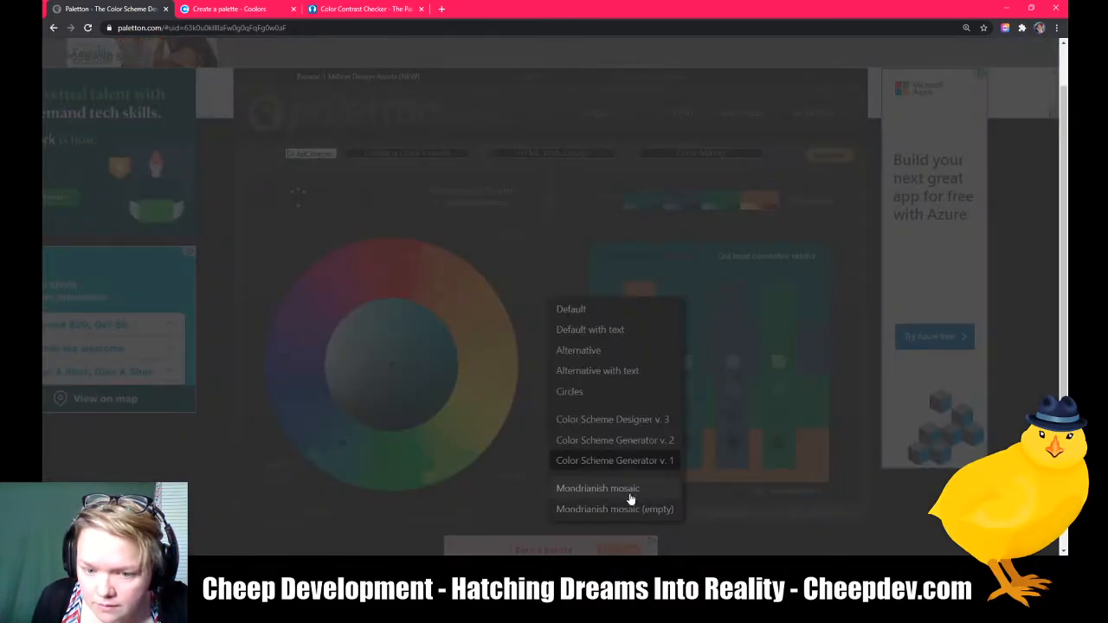
pyautogui.click(628, 492)
pyautogui.click(632, 516)
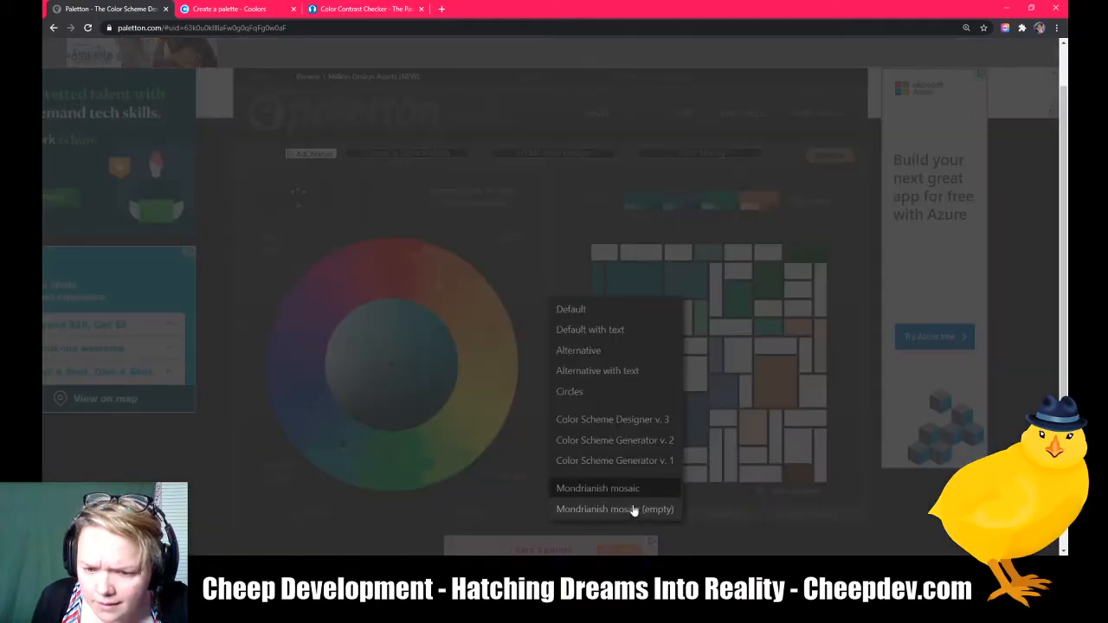
pyautogui.click(582, 391)
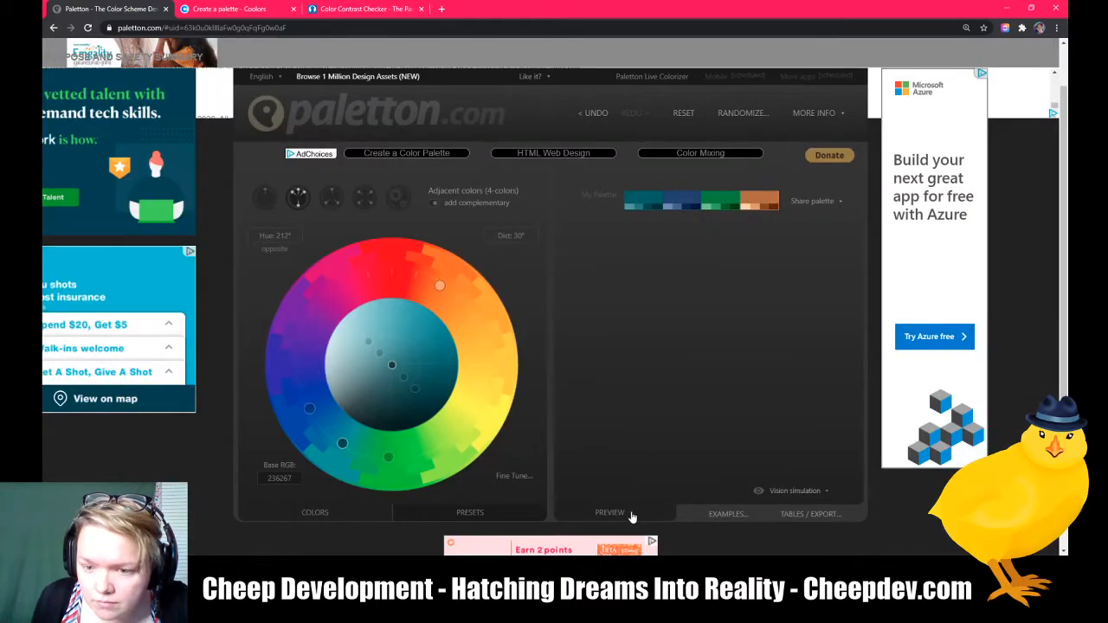
# Step: Switch the preview back to Alternative with text, followed by Circles
pyautogui.click(632, 516)
pyautogui.click(606, 378)
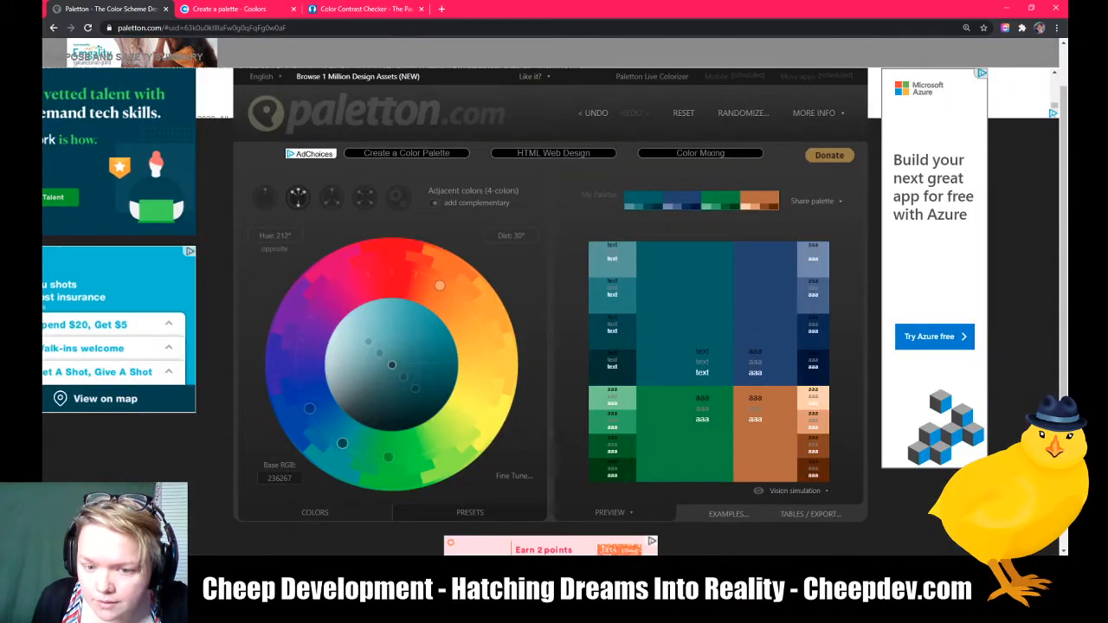
pyautogui.click(624, 513)
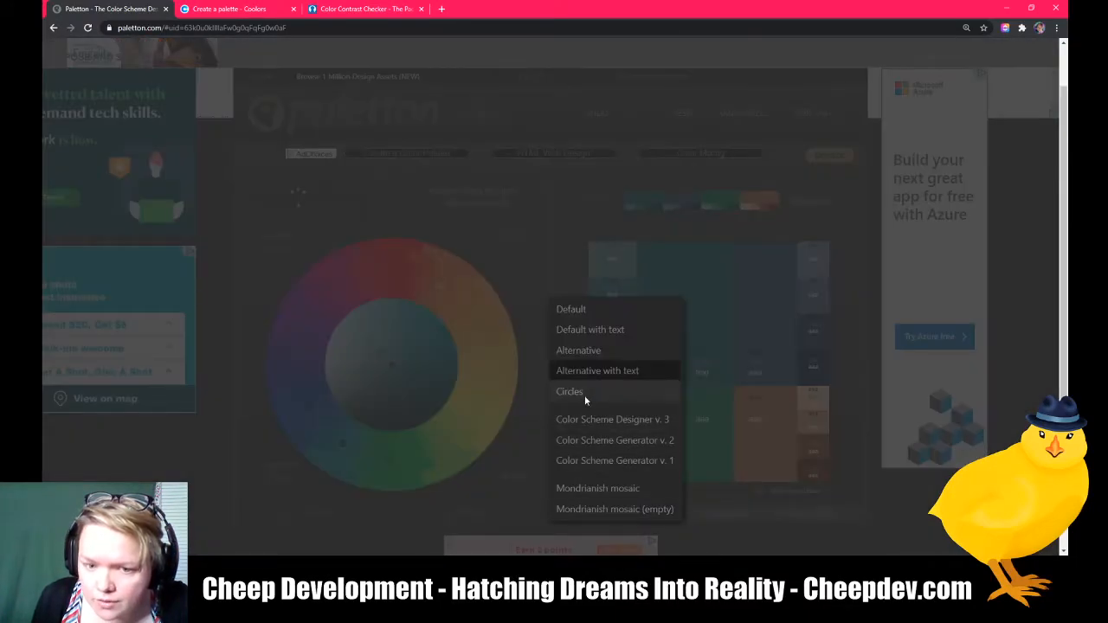
pyautogui.click(584, 395)
# Step: Set the preview style to Default with text
pyautogui.scroll(-2, 686, 359)
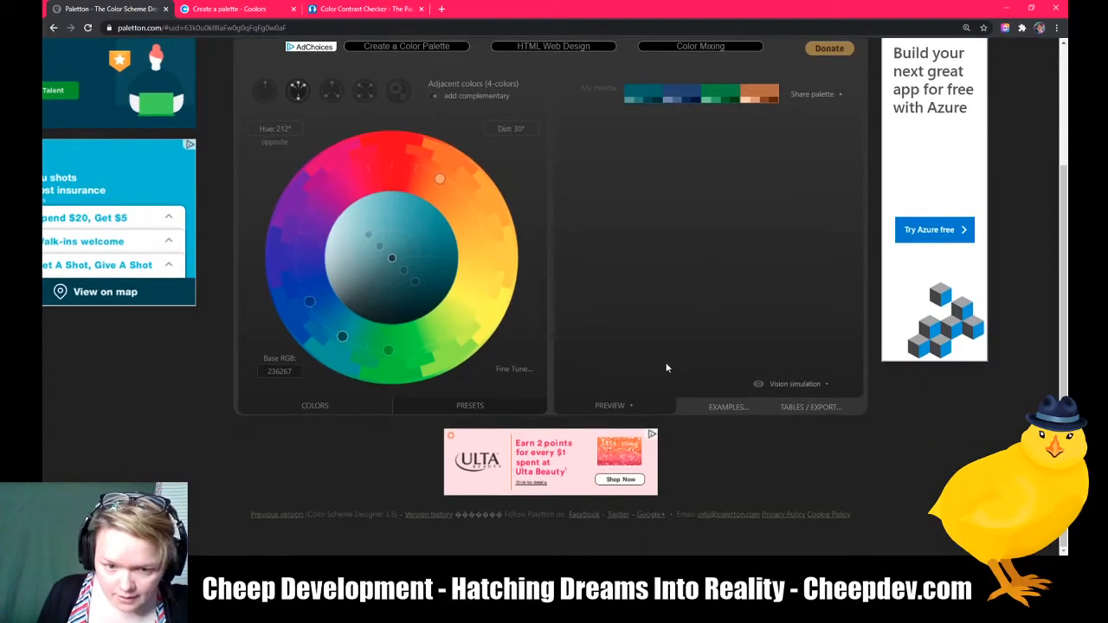
pyautogui.scroll(3, 666, 373)
pyautogui.scroll(-1, 640, 404)
pyautogui.scroll(-1, 639, 403)
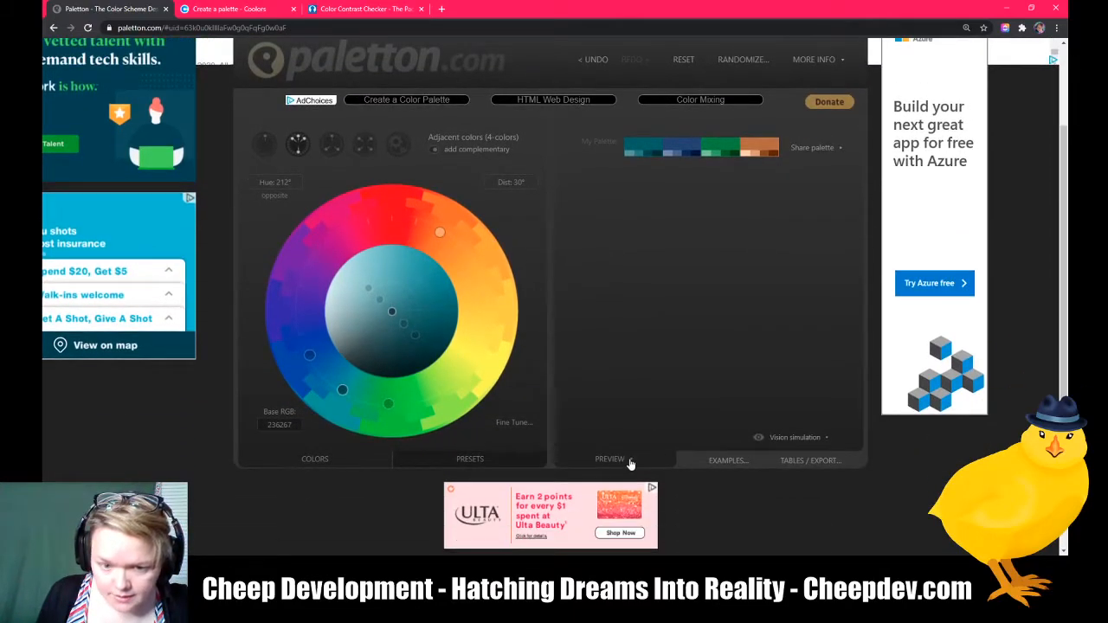
pyautogui.click(631, 462)
pyautogui.click(577, 279)
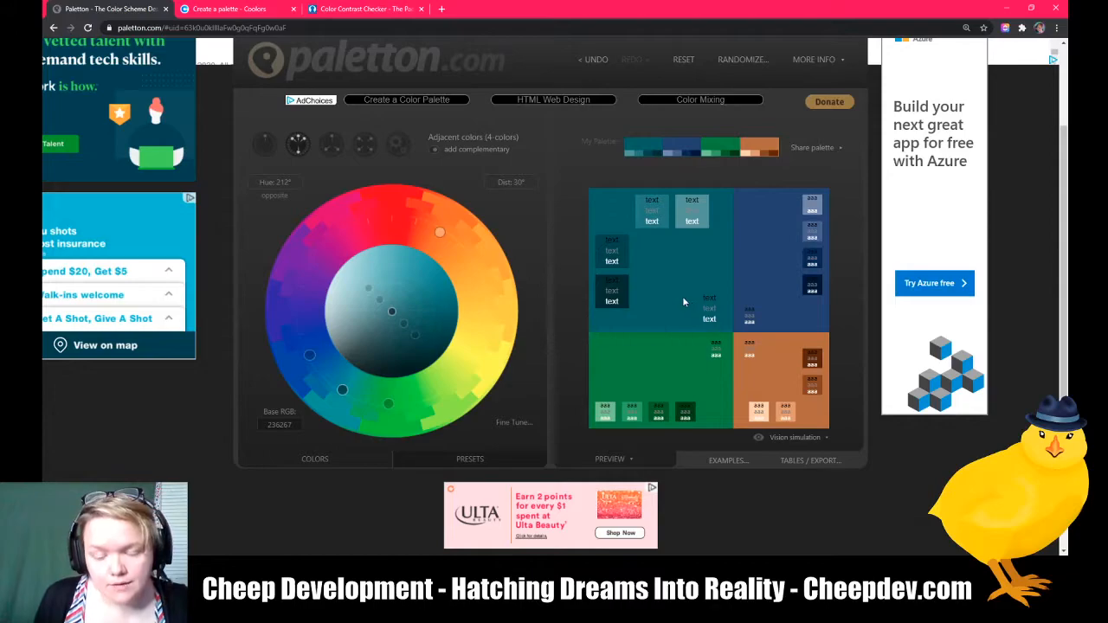
# Step: Compare the Paletton scheme with the palette in the Coolors tab
pyautogui.doubleClick(748, 309)
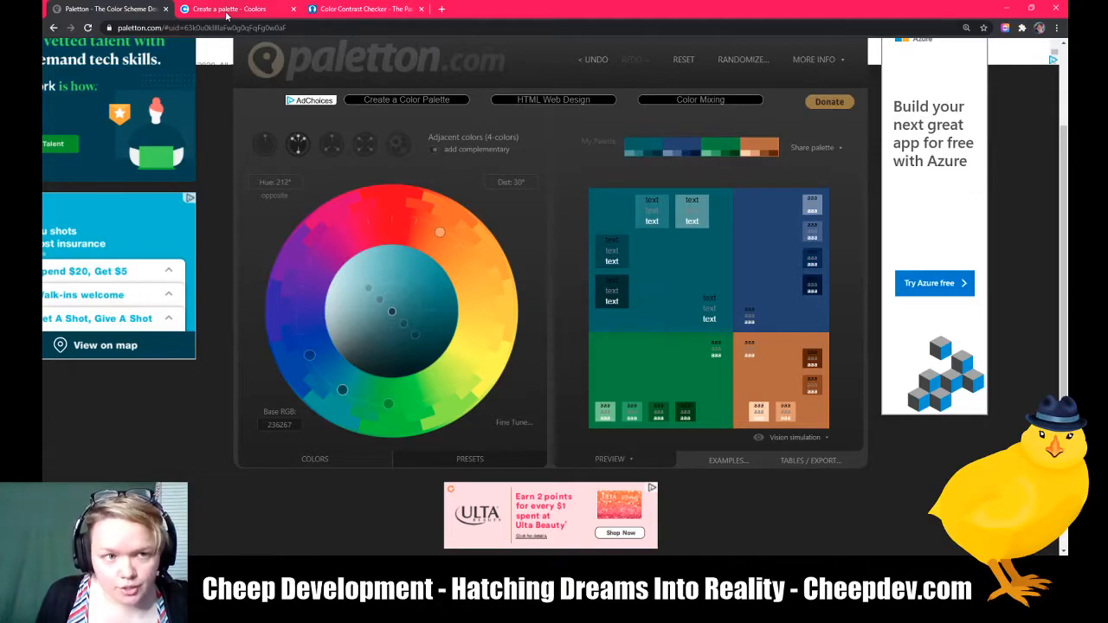
pyautogui.click(227, 10)
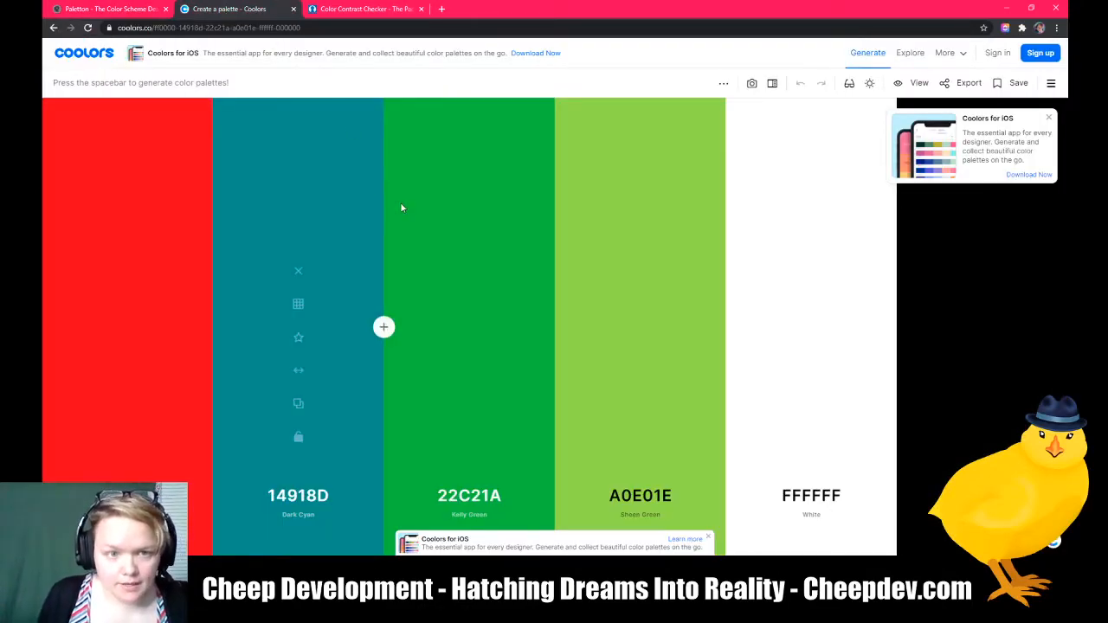
pyautogui.click(114, 10)
pyautogui.click(213, 10)
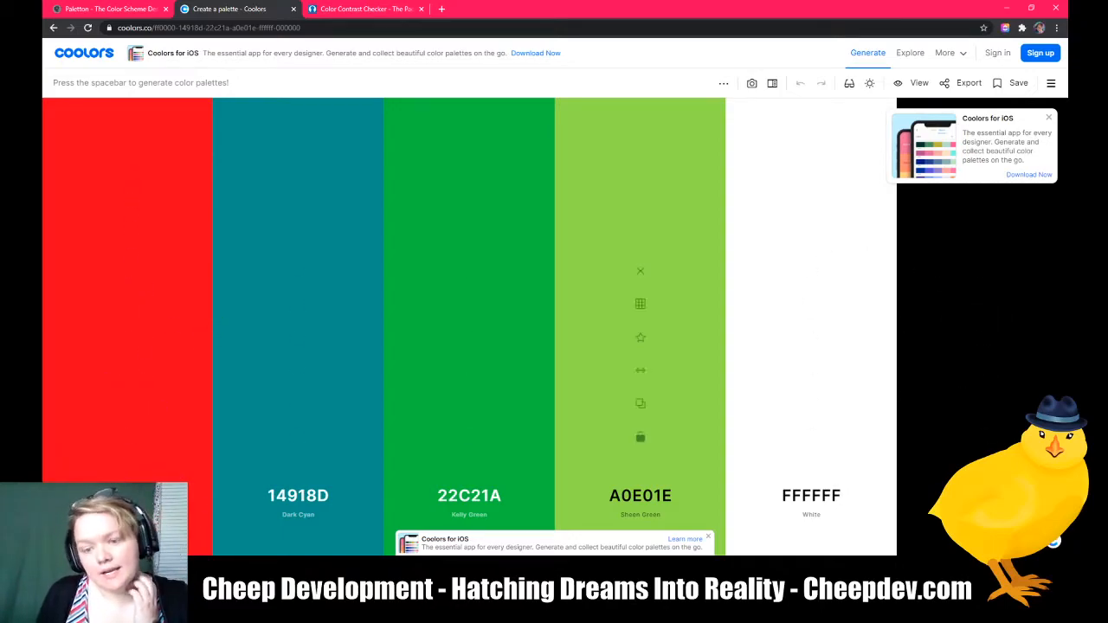
pyautogui.click(97, 7)
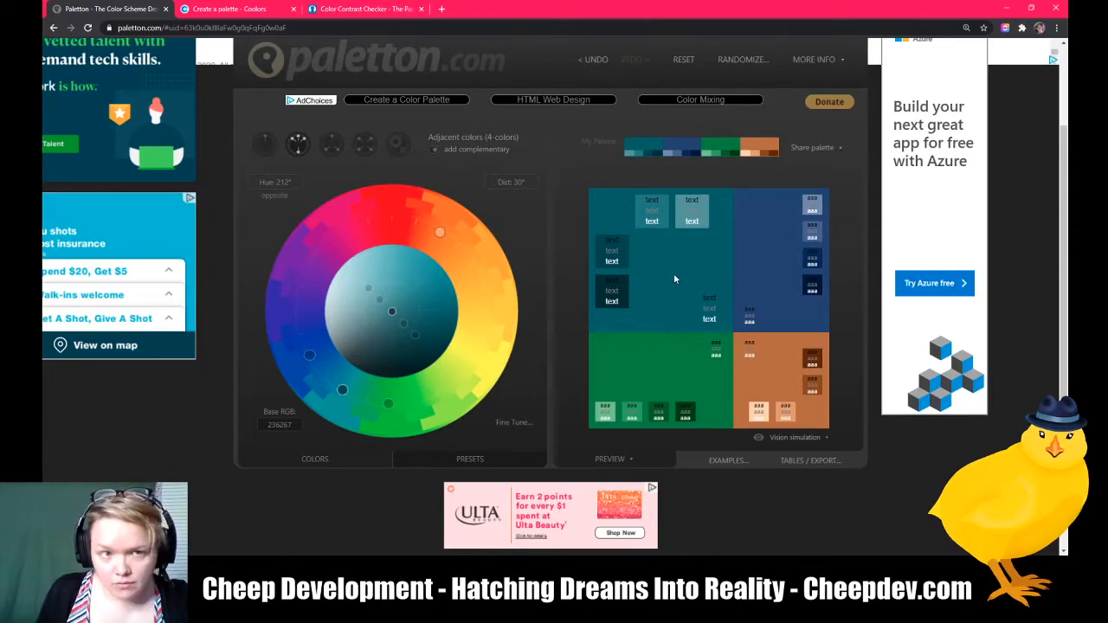
pyautogui.click(227, 8)
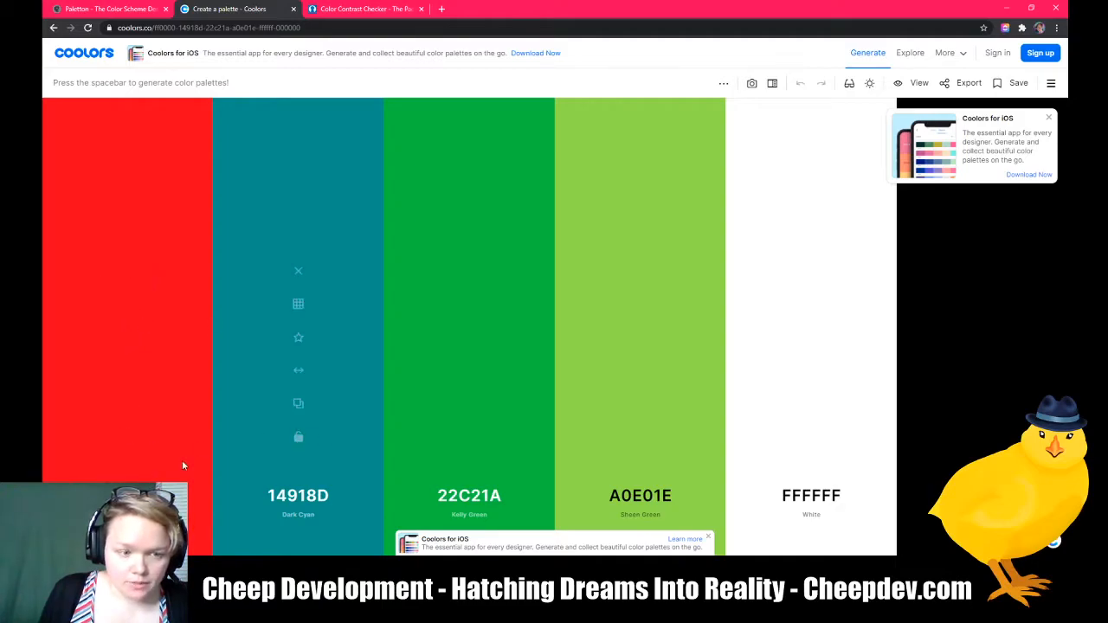
# Step: Replace the first red color in Coolors with its darker shade A30000
pyautogui.moveTo(127, 370)
pyautogui.mouseDown()
pyautogui.moveTo(347, 366)
pyautogui.moveTo(137, 367)
pyautogui.mouseUp()
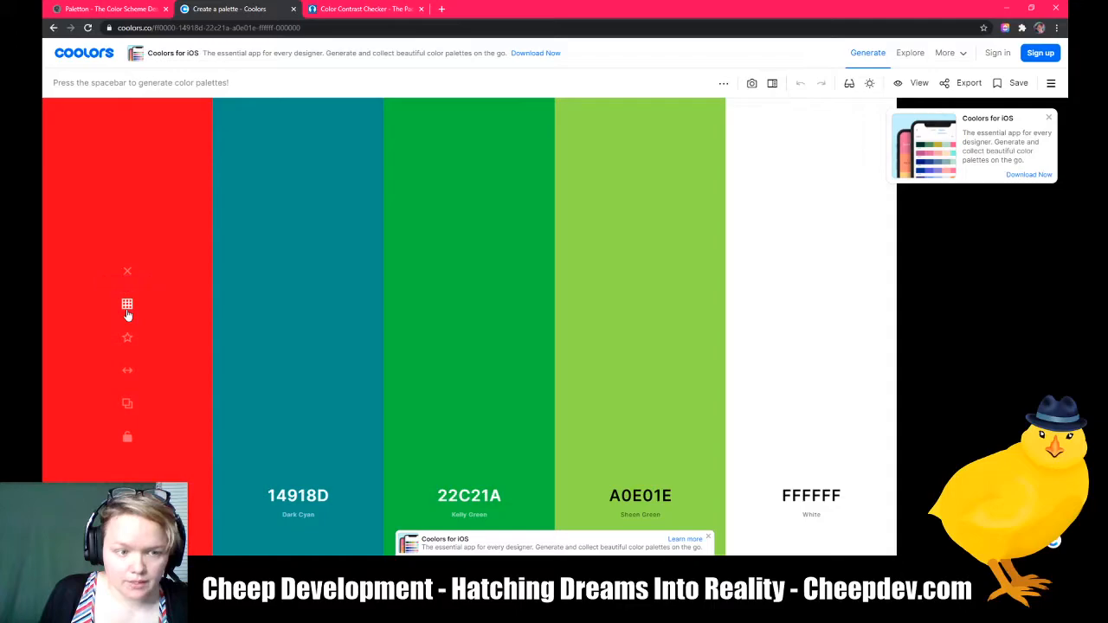
pyautogui.click(127, 313)
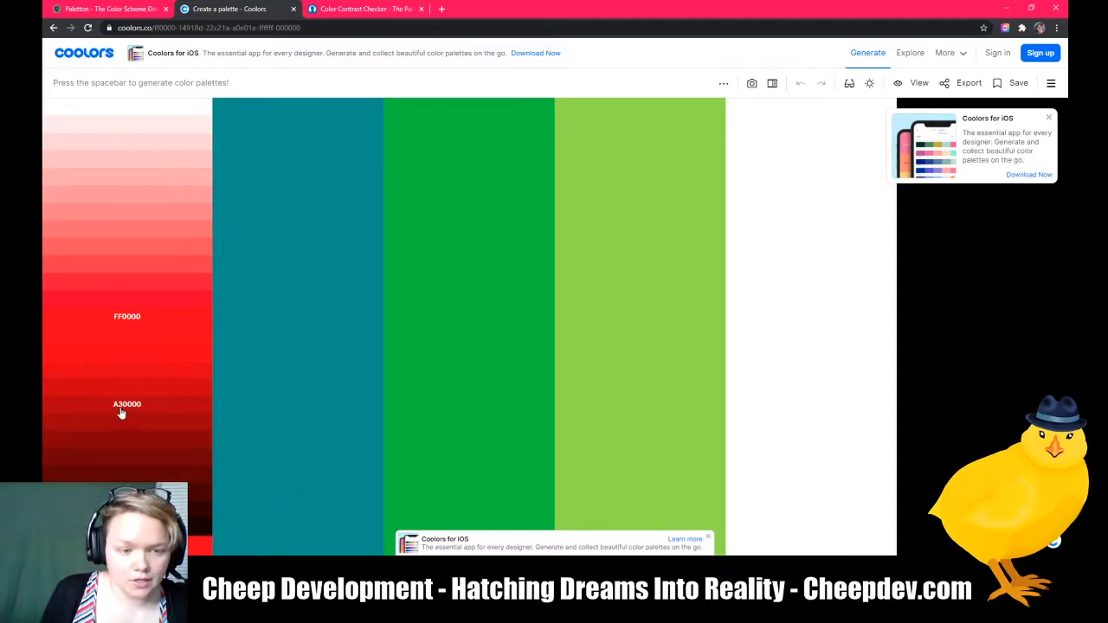
pyautogui.click(205, 419)
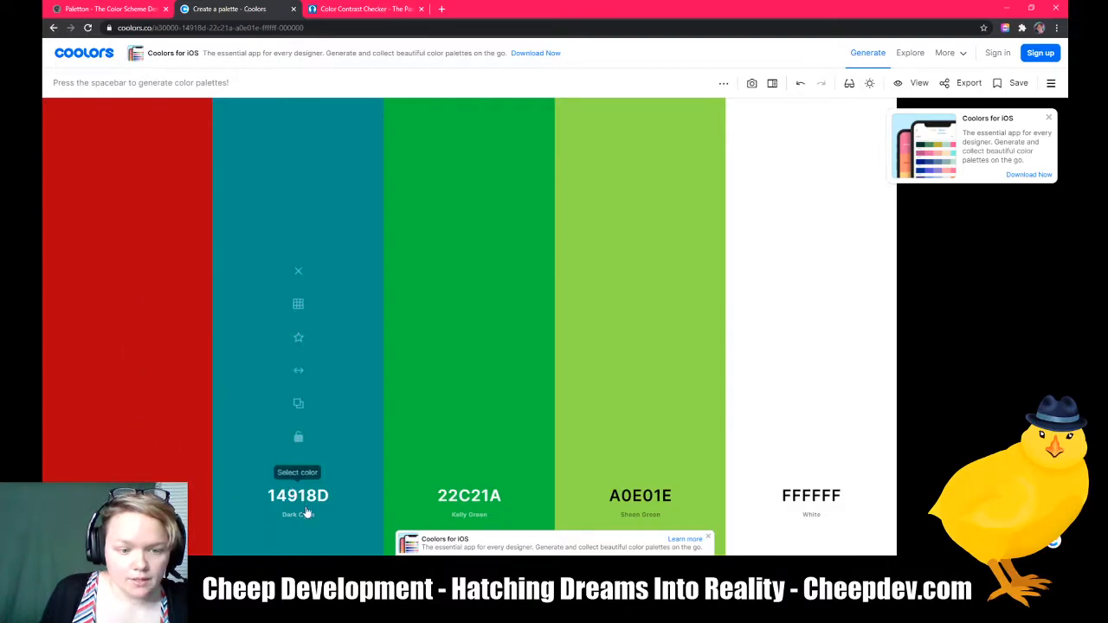
# Step: Replace the dark cyan with shade 81EEEA and the green with shade 136C0F
pyautogui.click(299, 305)
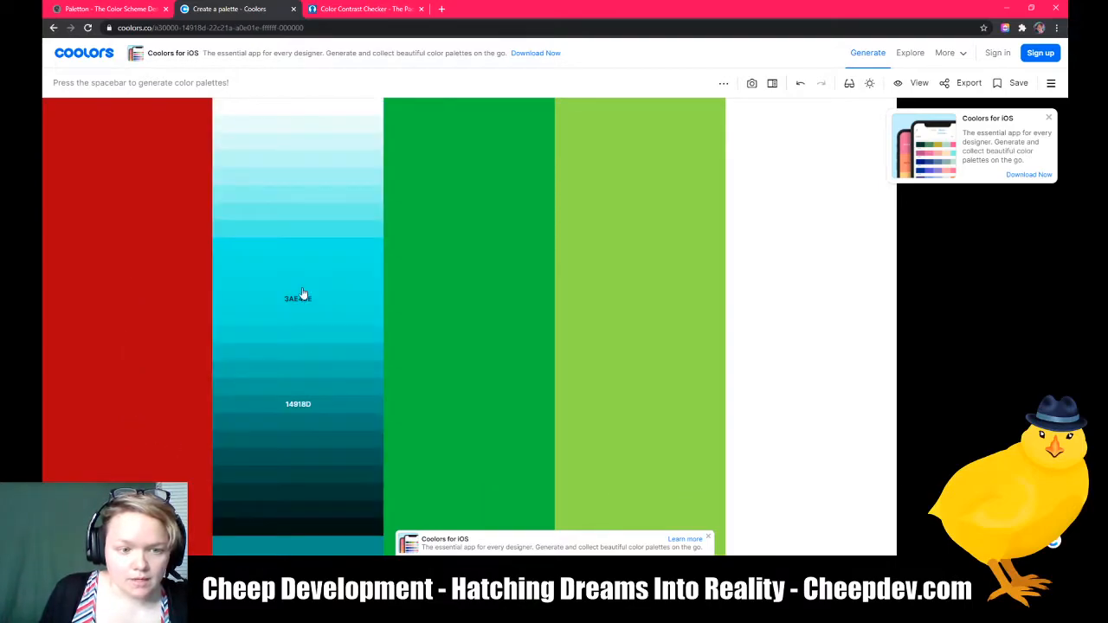
pyautogui.click(297, 231)
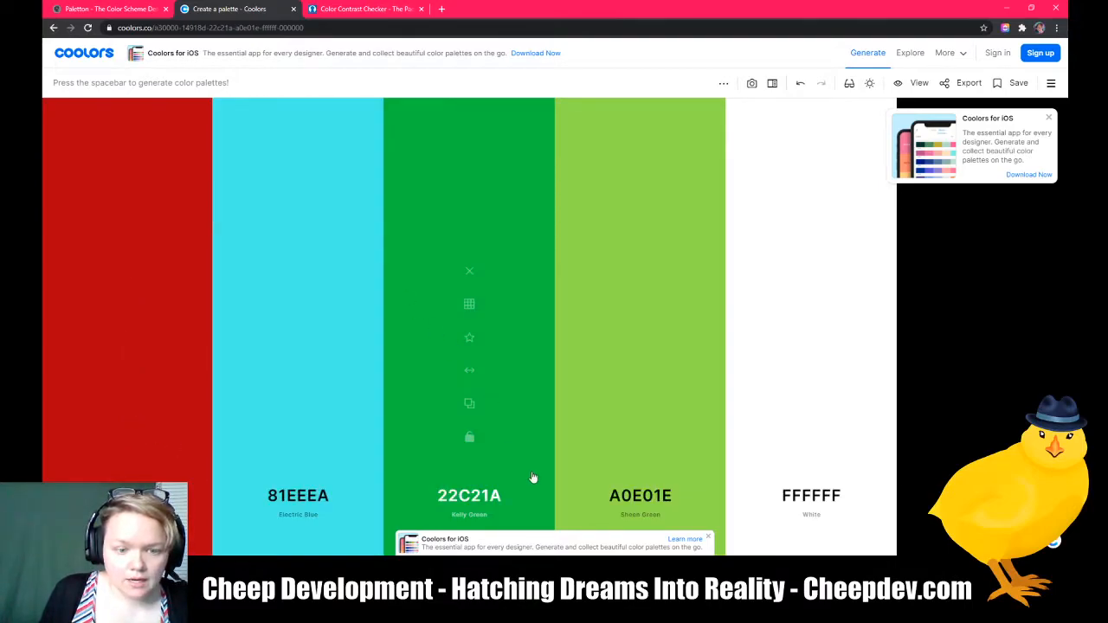
pyautogui.click(470, 495)
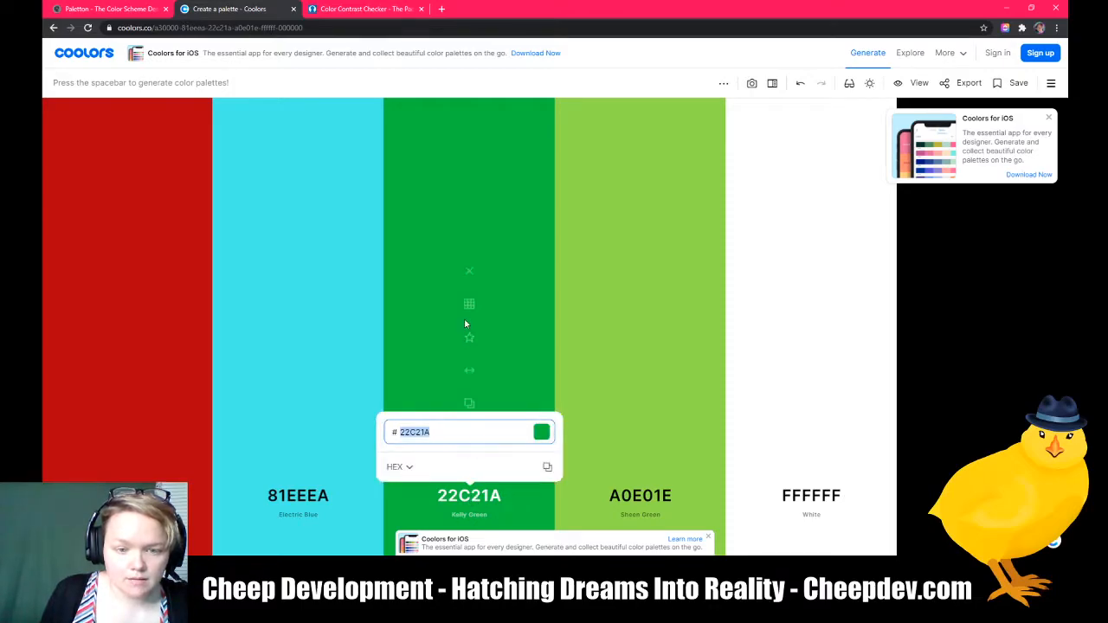
pyautogui.click(468, 305)
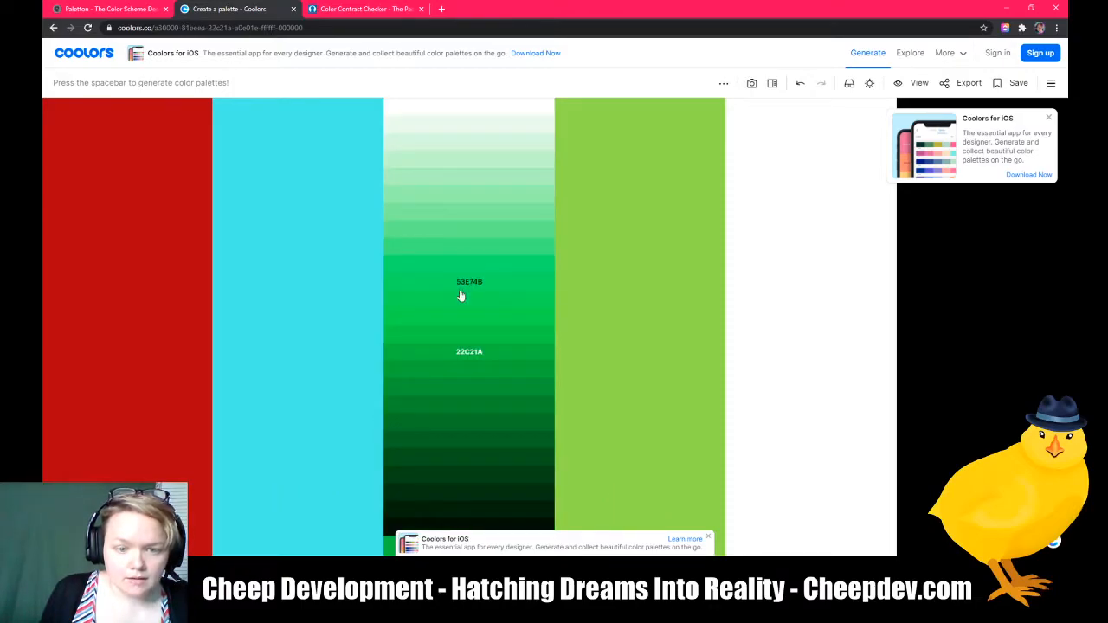
pyautogui.click(457, 448)
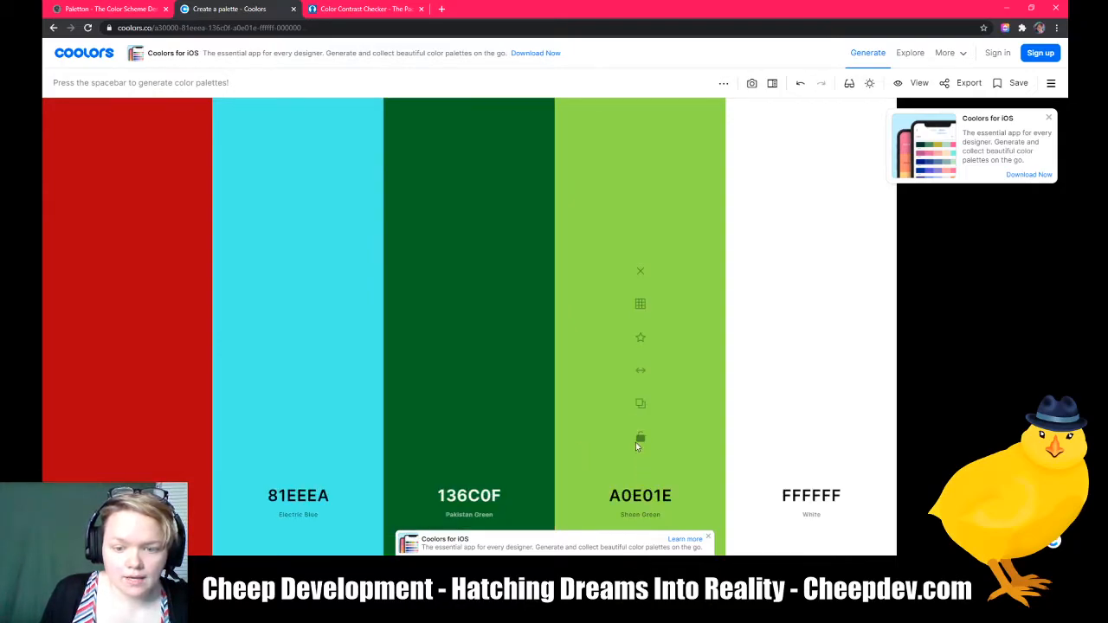
# Step: Replace the lime green with shade 597E11 and the cyan with shade 117E7A
pyautogui.click(641, 304)
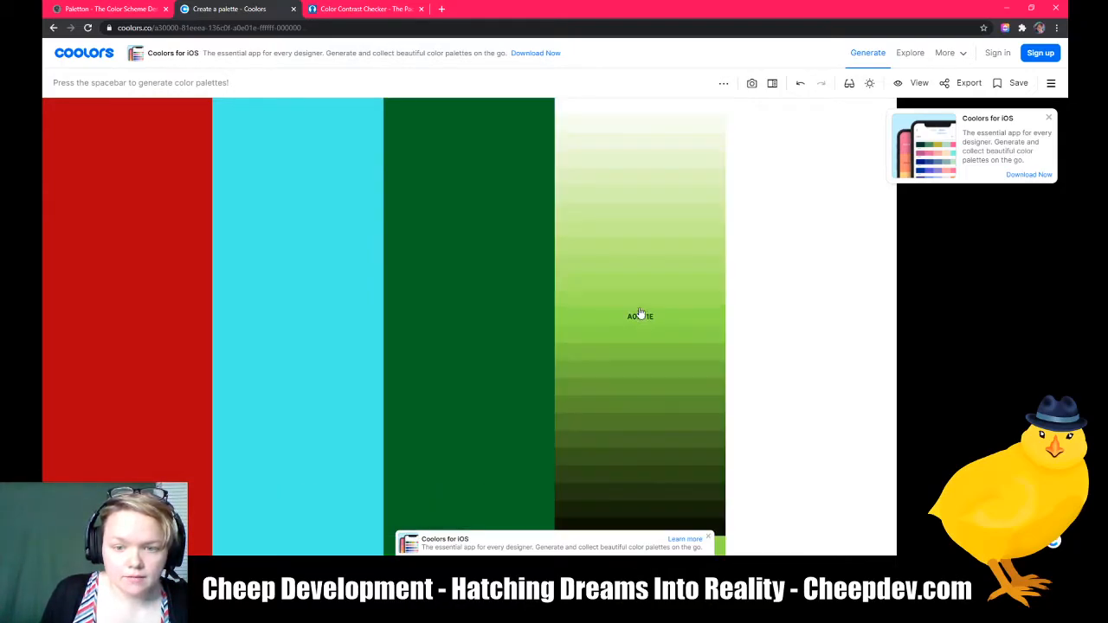
pyautogui.click(641, 423)
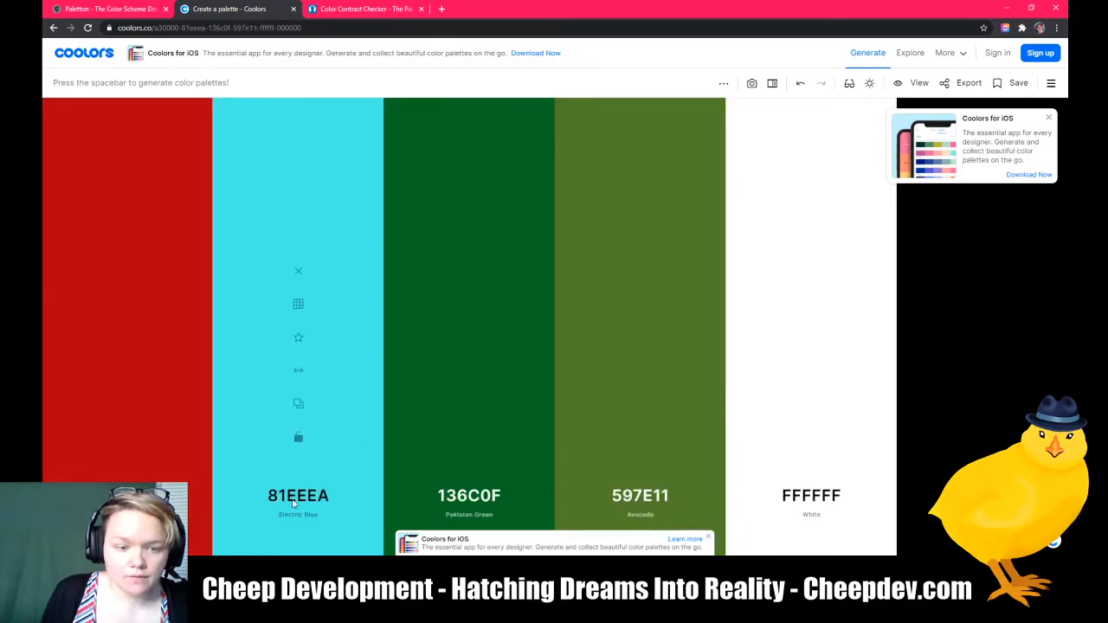
pyautogui.click(298, 304)
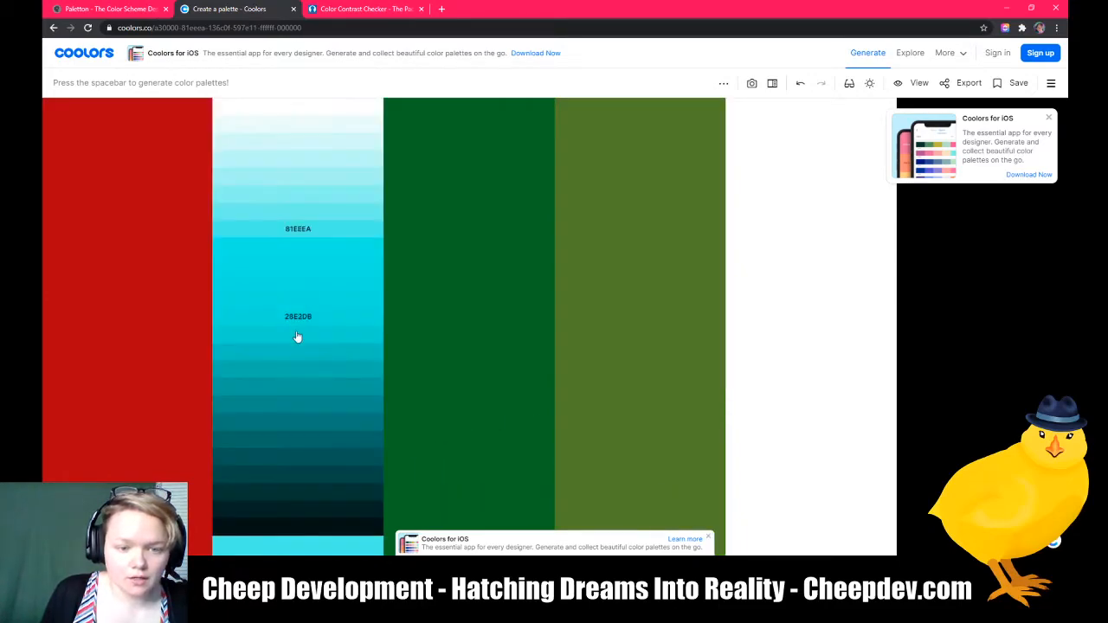
pyautogui.click(297, 423)
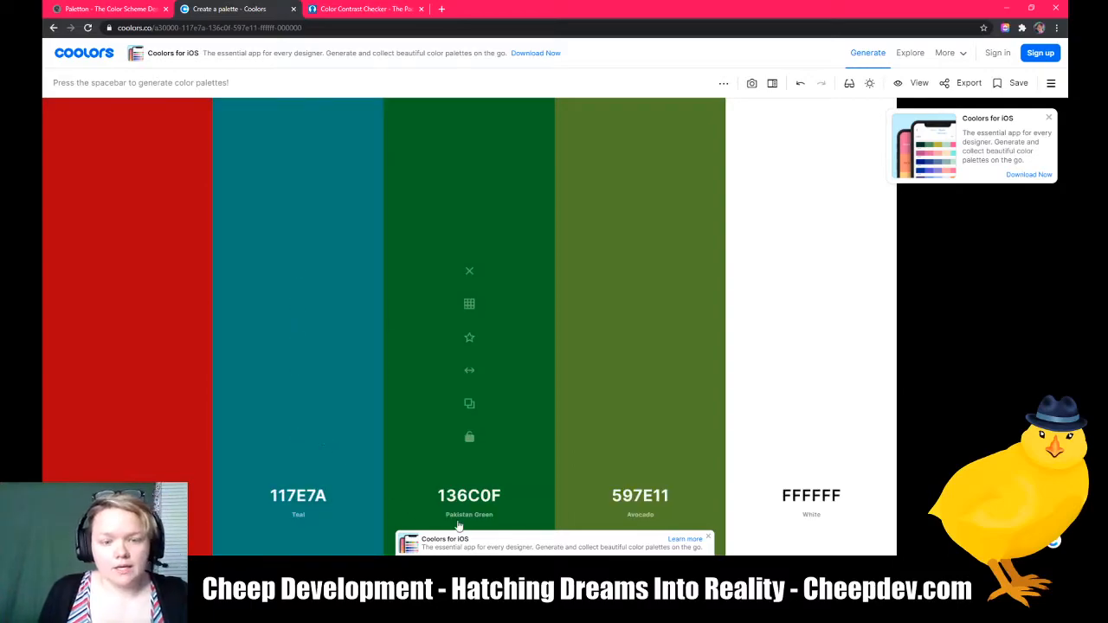
# Step: In Paletton, rotate the scheme's hue to 180° and drag the shade dot to brighten the colors
pyautogui.click(108, 9)
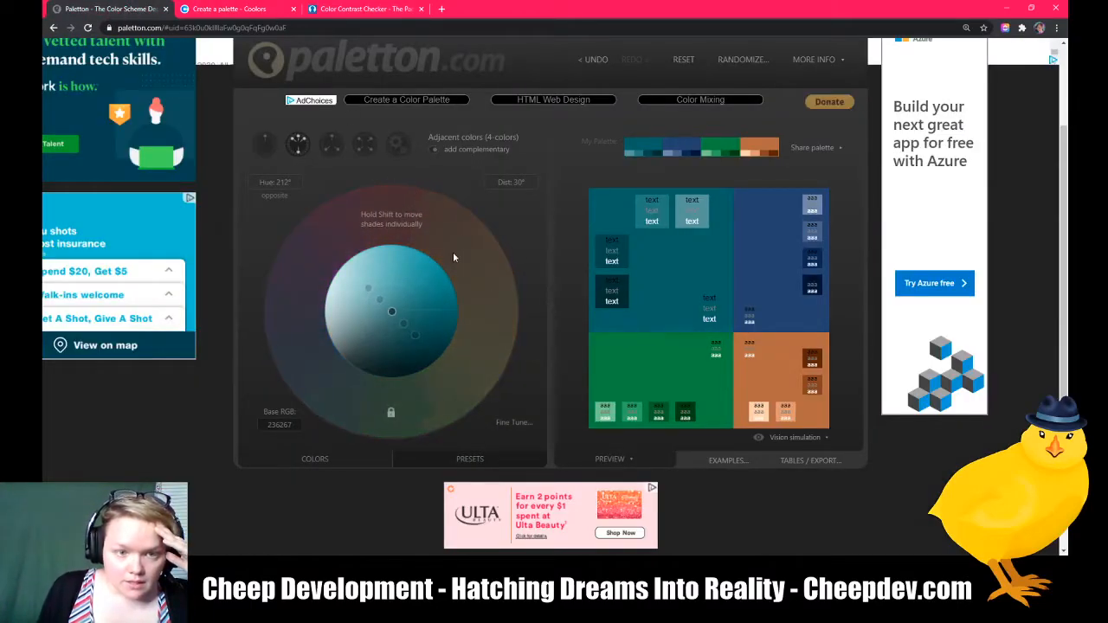
pyautogui.moveTo(438, 239); pyautogui.dragTo(393, 223)
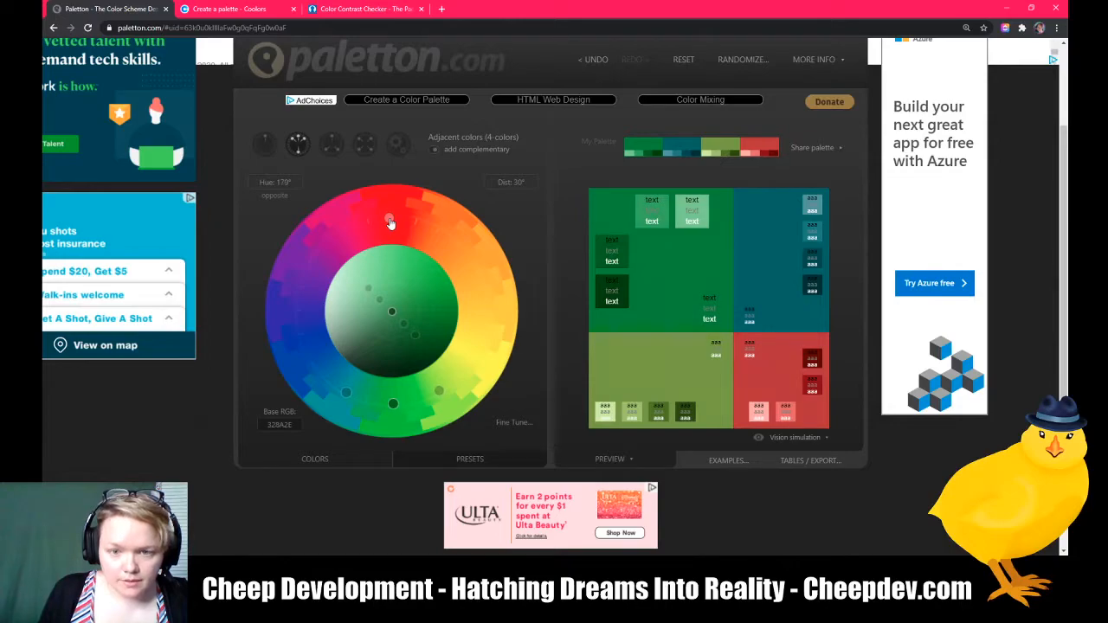
pyautogui.moveTo(389, 224); pyautogui.dragTo(404, 244)
pyautogui.moveTo(392, 311); pyautogui.dragTo(413, 286)
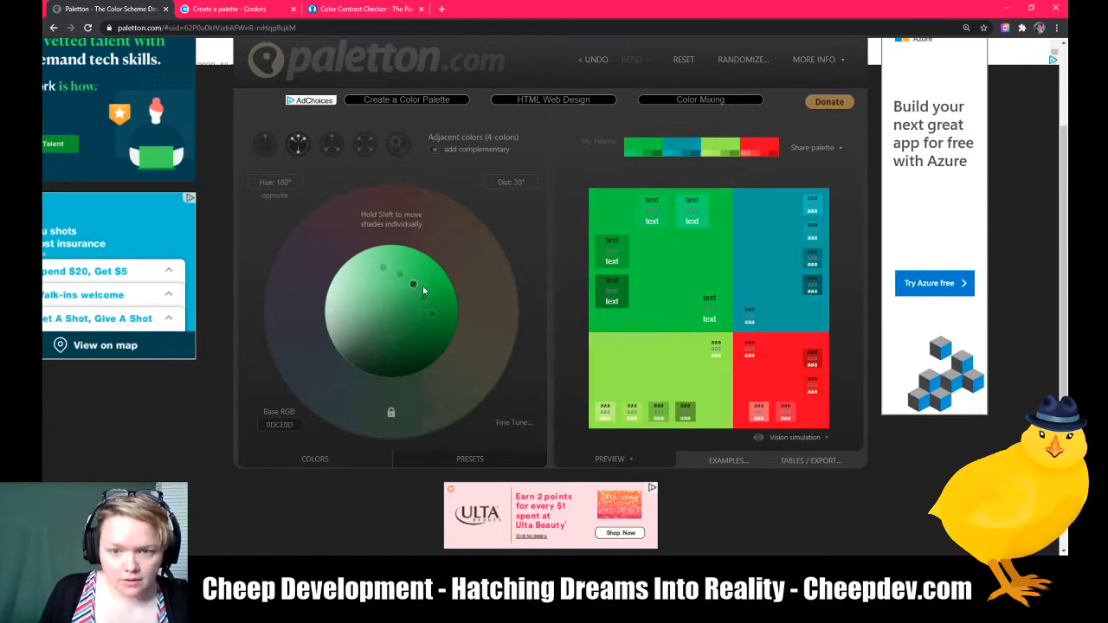
# Step: Undo the shade changes in Coolors to restore the original palette
pyautogui.click(244, 11)
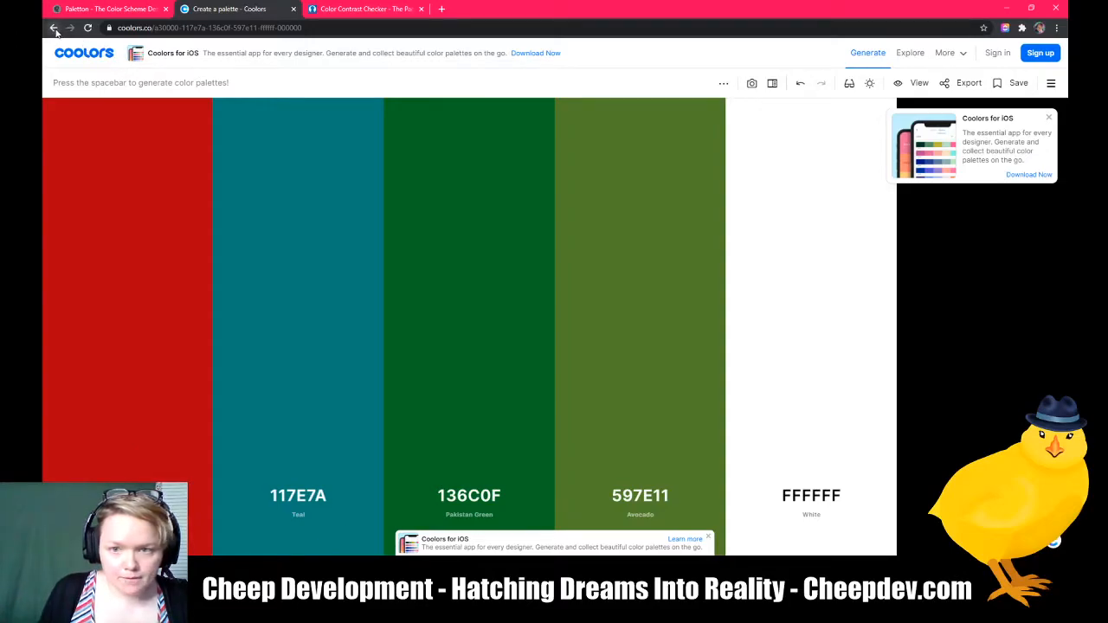
pyautogui.click(801, 84)
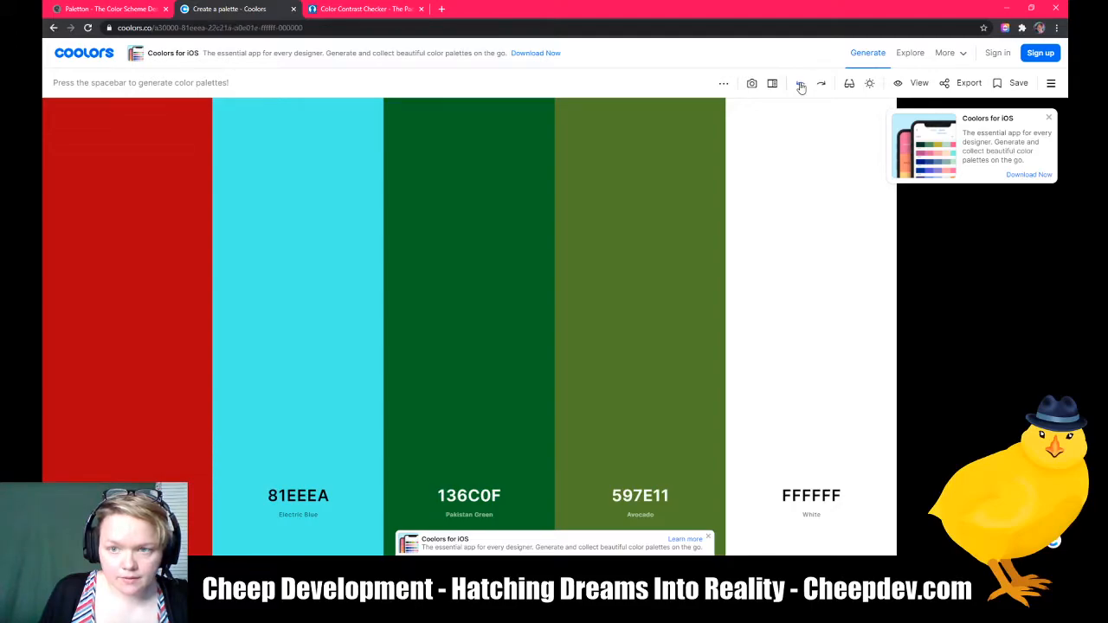
pyautogui.click(801, 84)
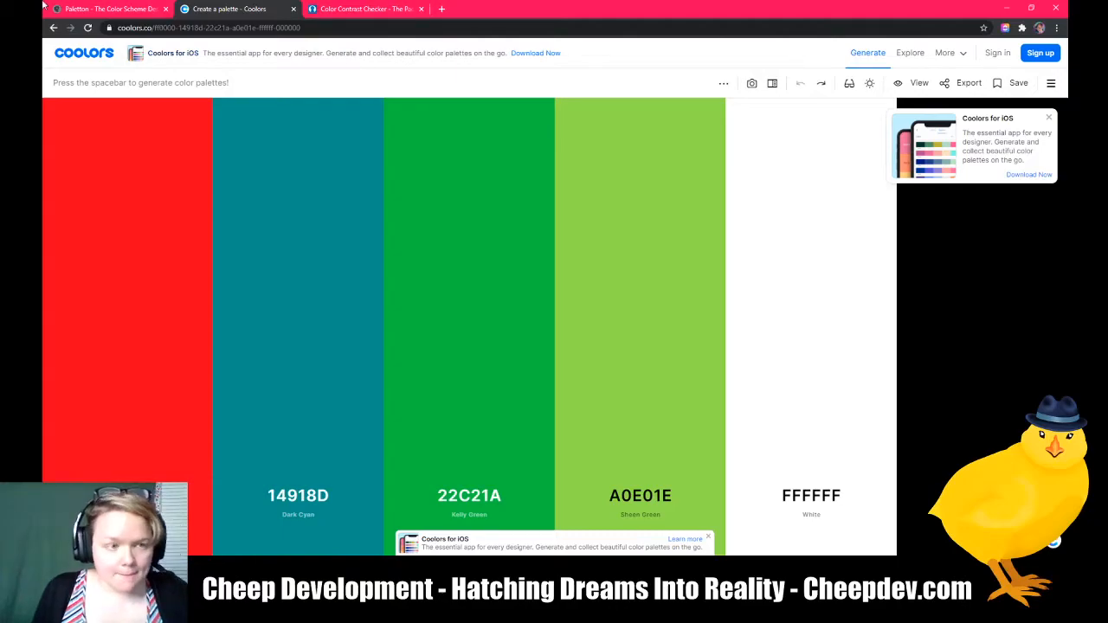
# Step: Open the first Coolors color's value editor in HEX format
pyautogui.click(108, 9)
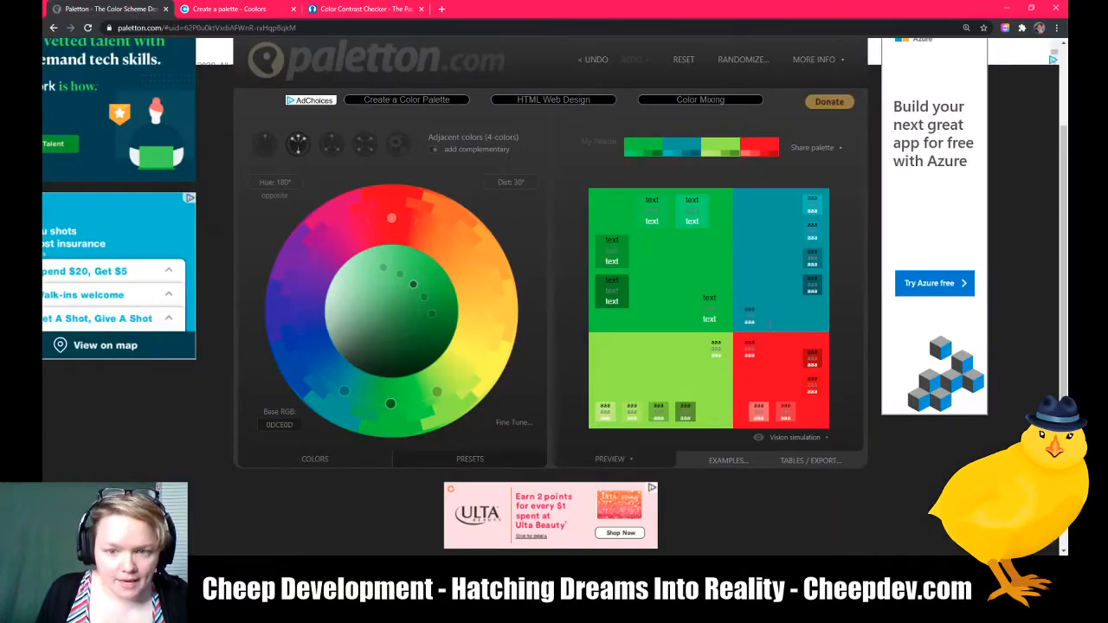
pyautogui.click(227, 8)
pyautogui.moveTo(146, 315)
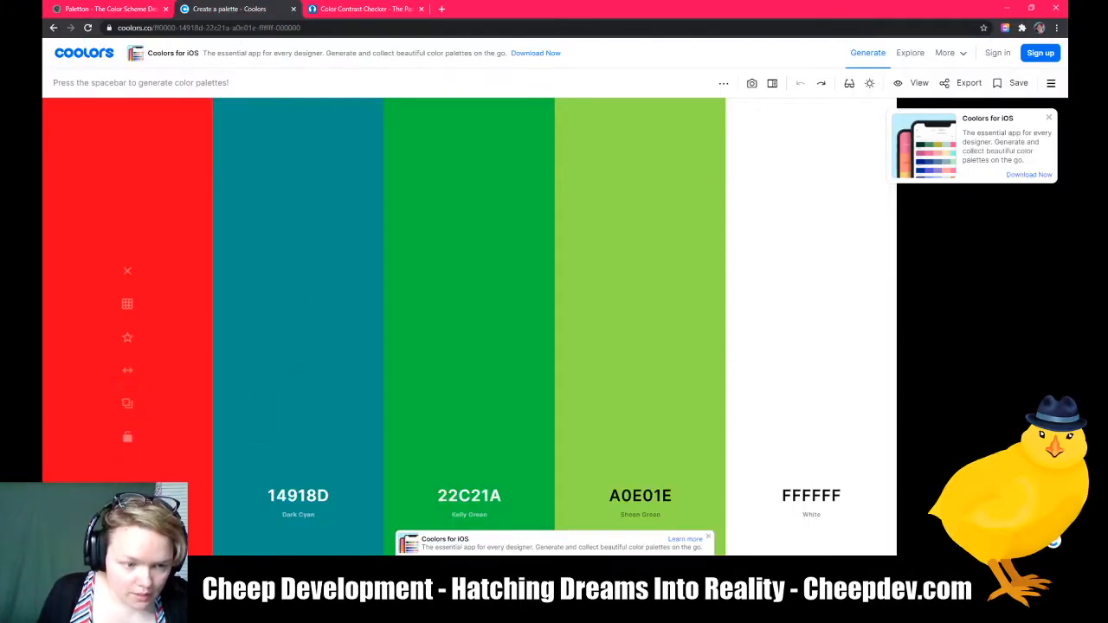
pyautogui.click(127, 496)
pyautogui.click(145, 465)
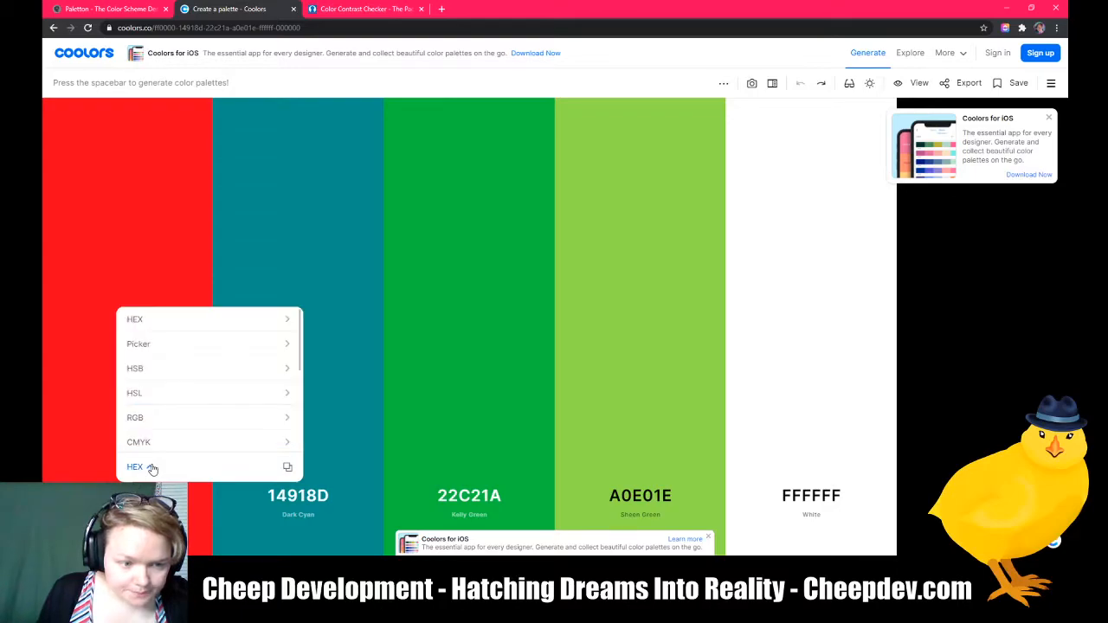
pyautogui.click(142, 320)
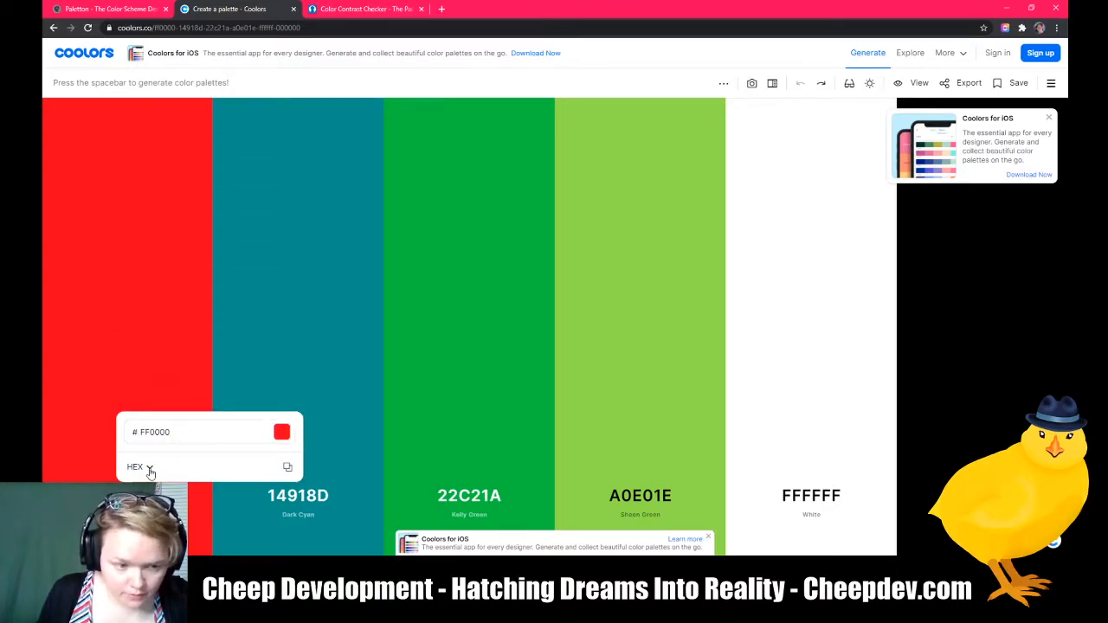
# Step: Select the FF0000 hex value and switch the color editor to the Picker view
pyautogui.moveTo(137, 433); pyautogui.dragTo(177, 440)
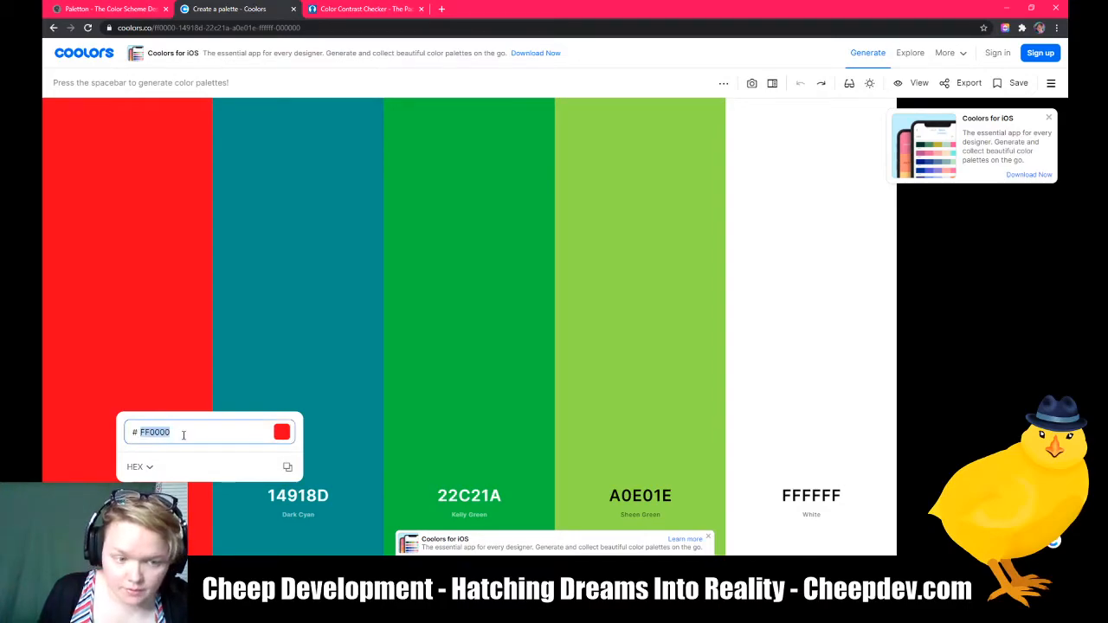
pyautogui.click(148, 468)
pyautogui.click(141, 345)
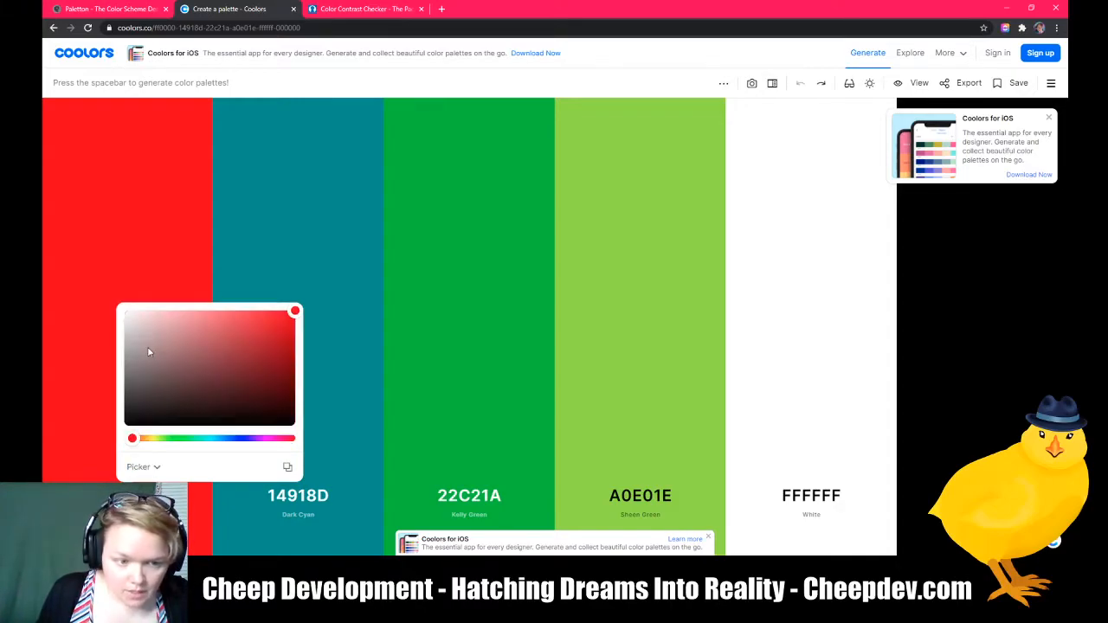
pyautogui.moveTo(177, 439); pyautogui.dragTo(74, 448)
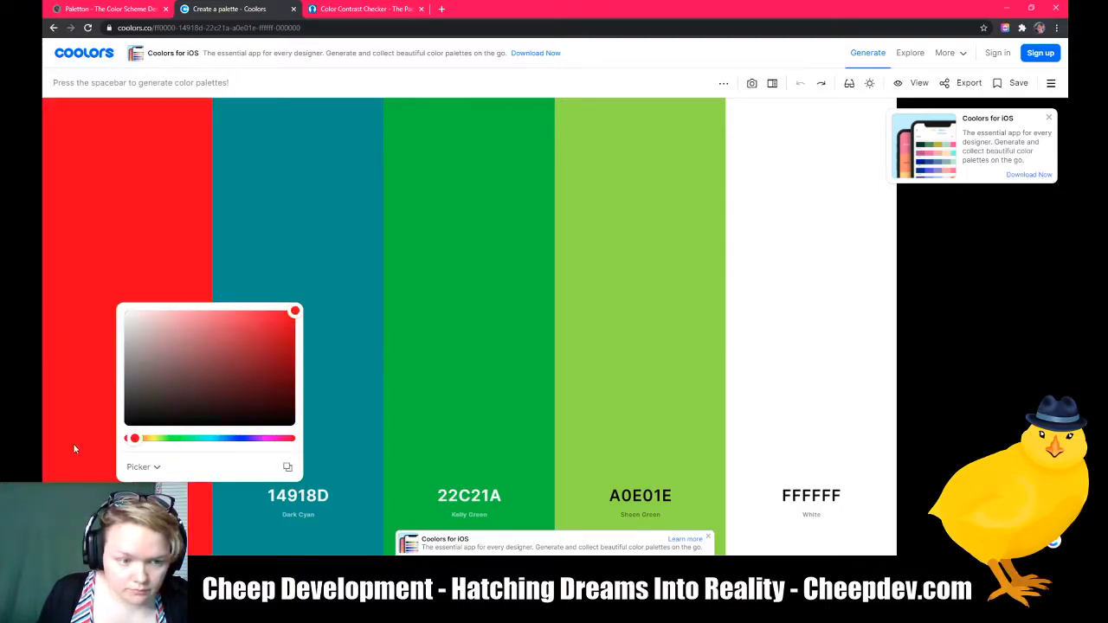
# Step: Switch the first color's editor through the HSB, HSL, RGB and CMYK formats
pyautogui.click(154, 468)
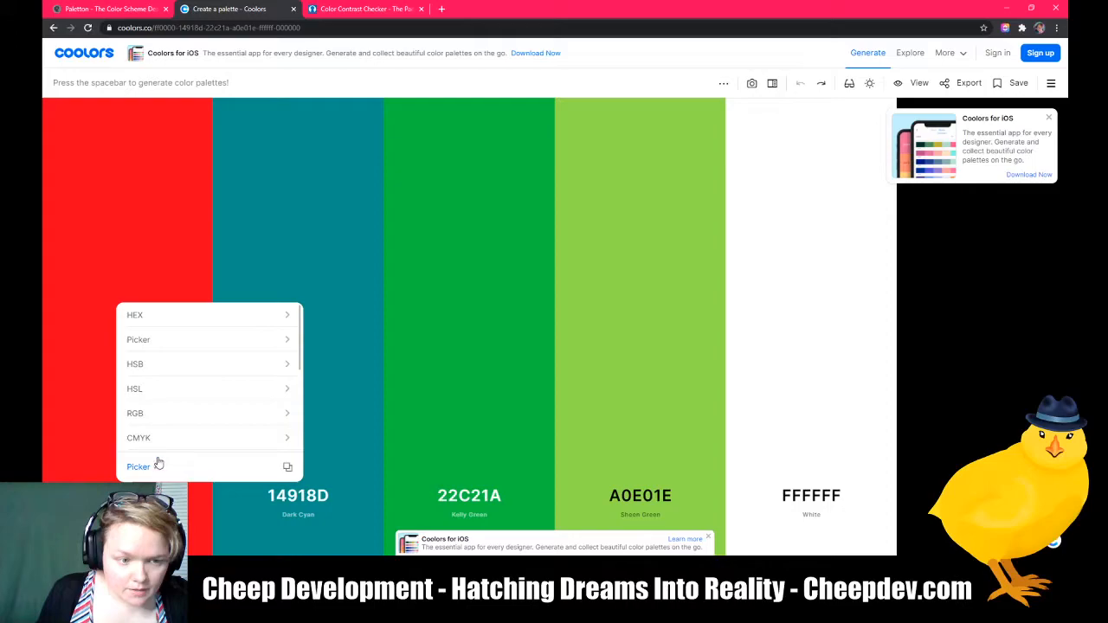
pyautogui.click(151, 372)
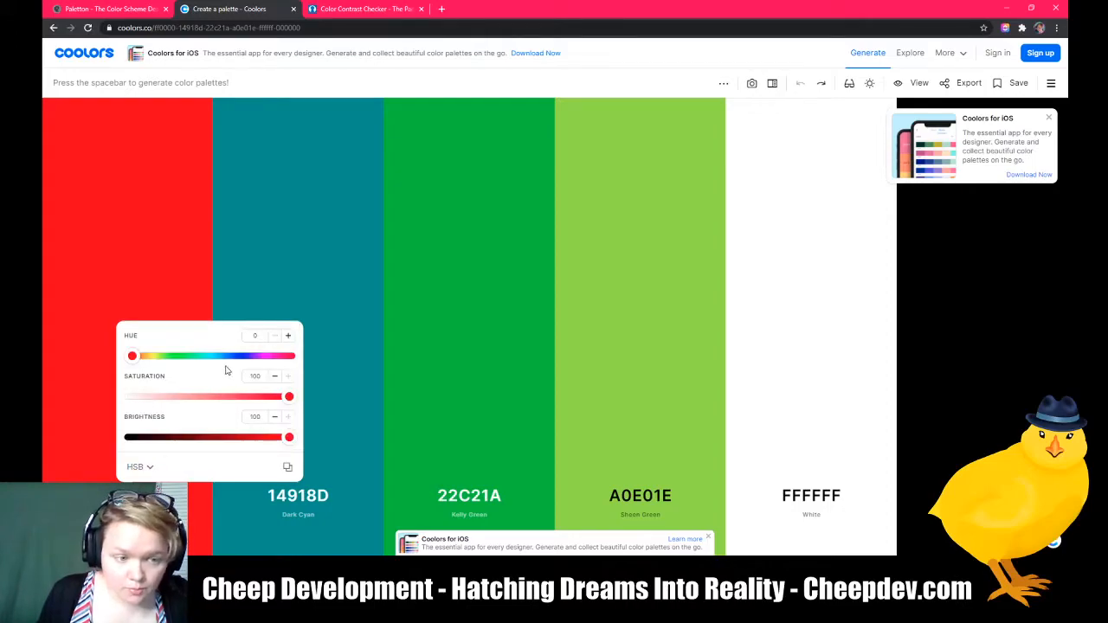
pyautogui.click(150, 467)
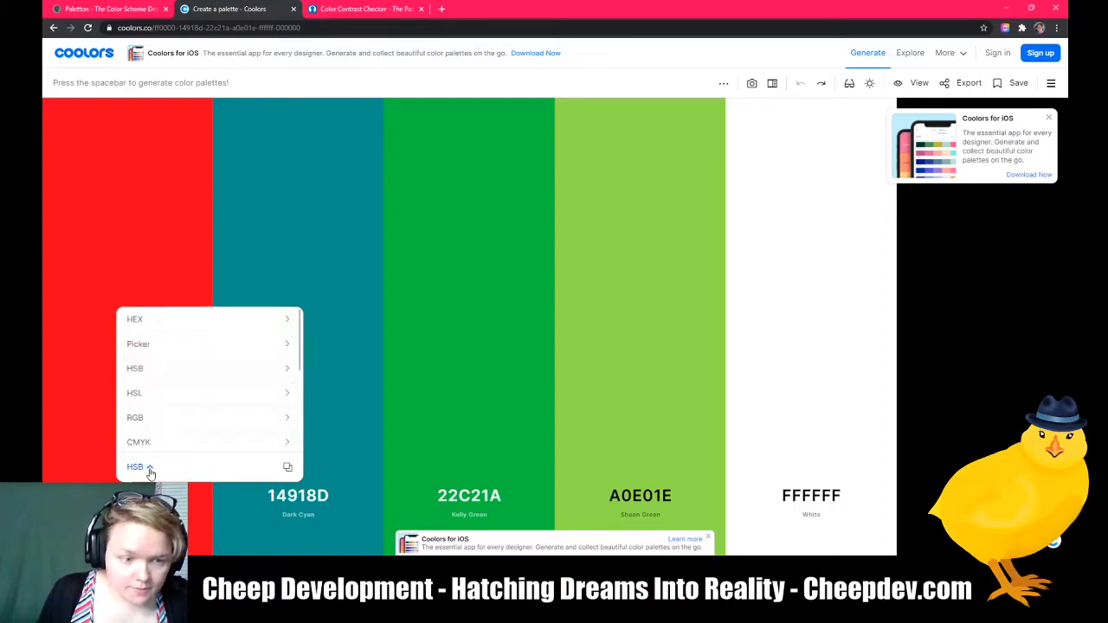
pyautogui.click(146, 396)
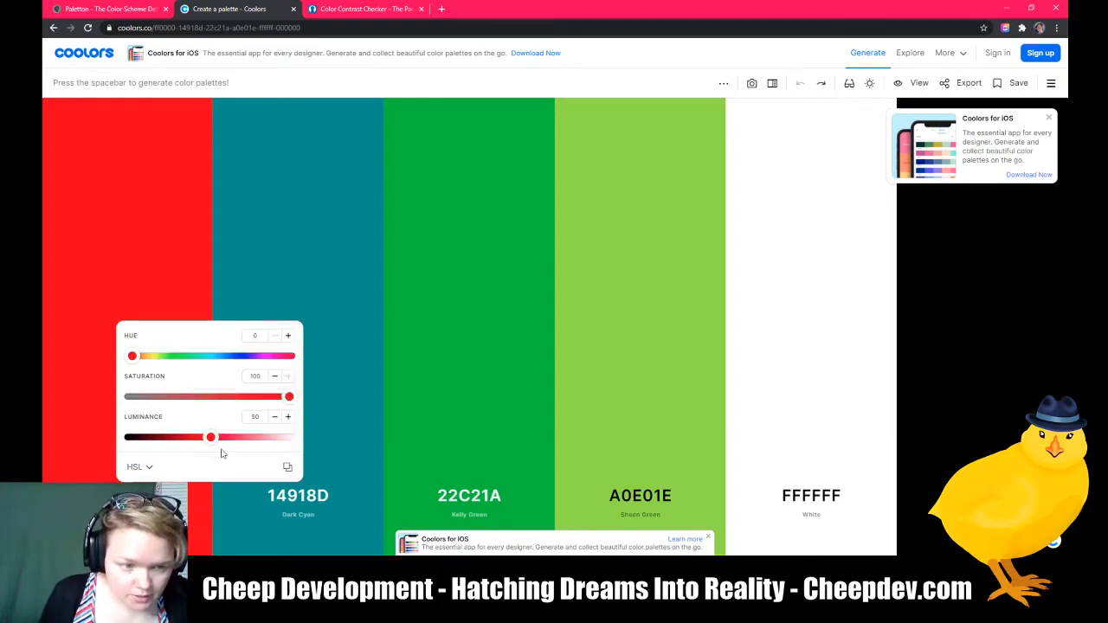
pyautogui.click(148, 468)
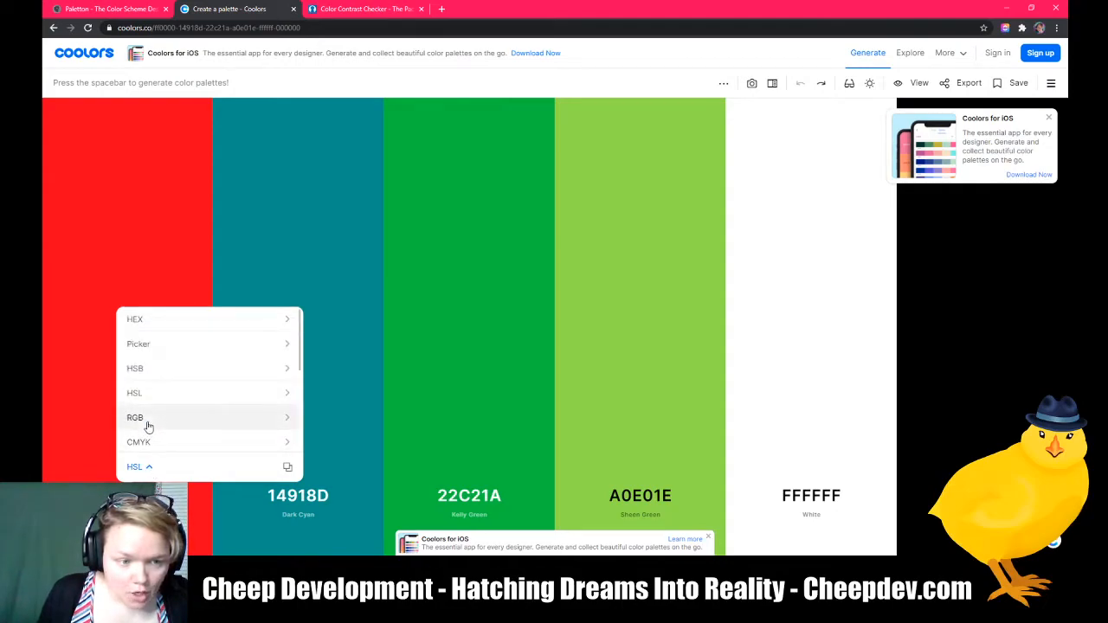
pyautogui.click(148, 422)
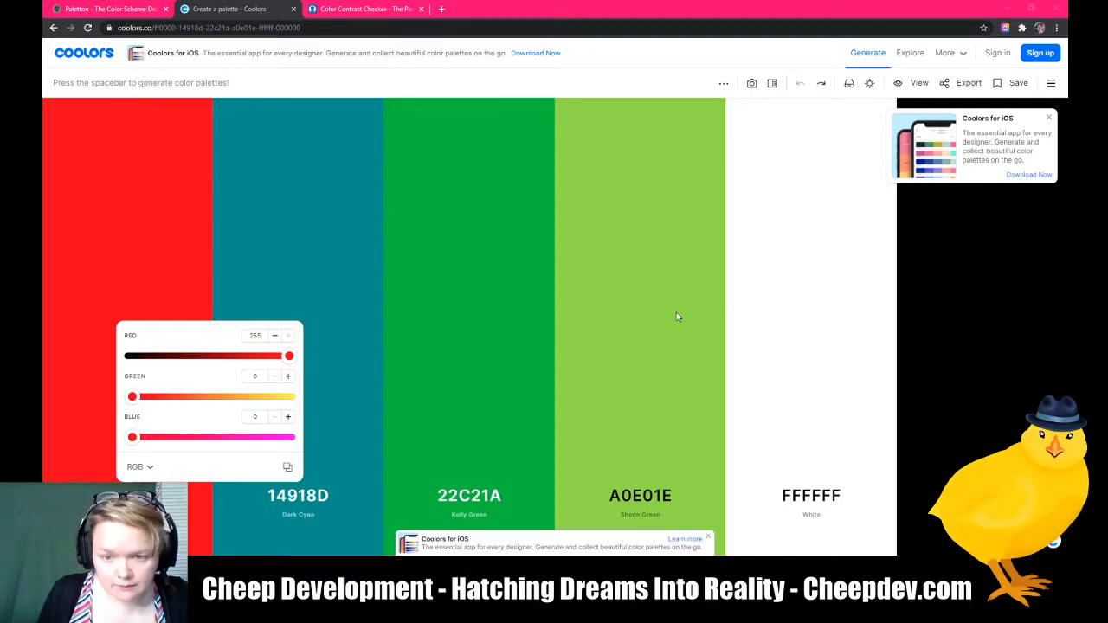
pyautogui.moveTo(678, 317)
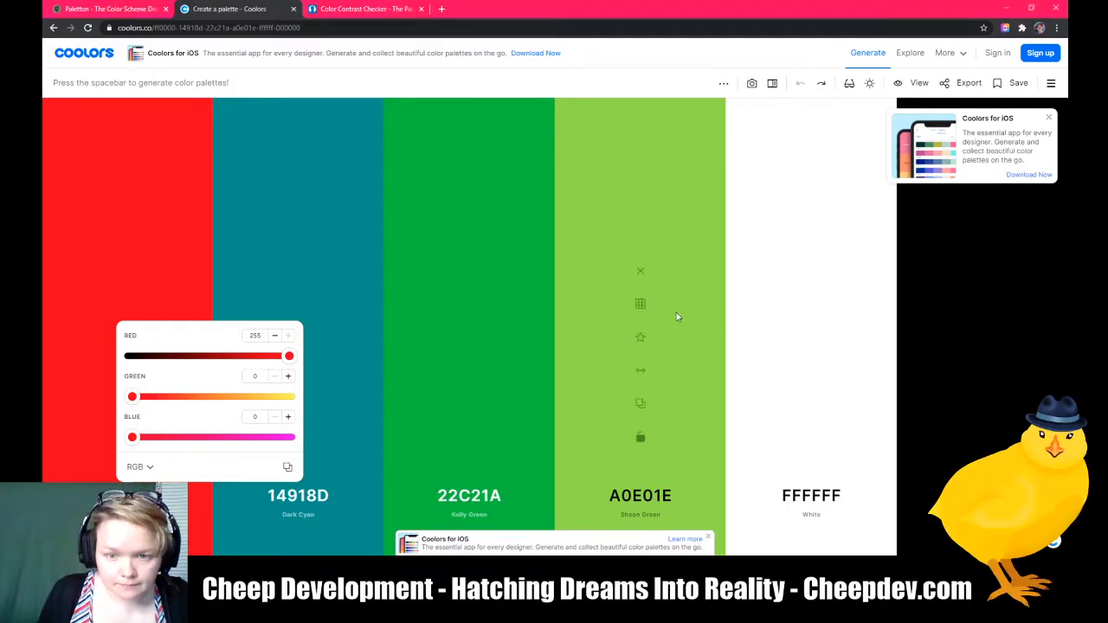
pyautogui.click(135, 469)
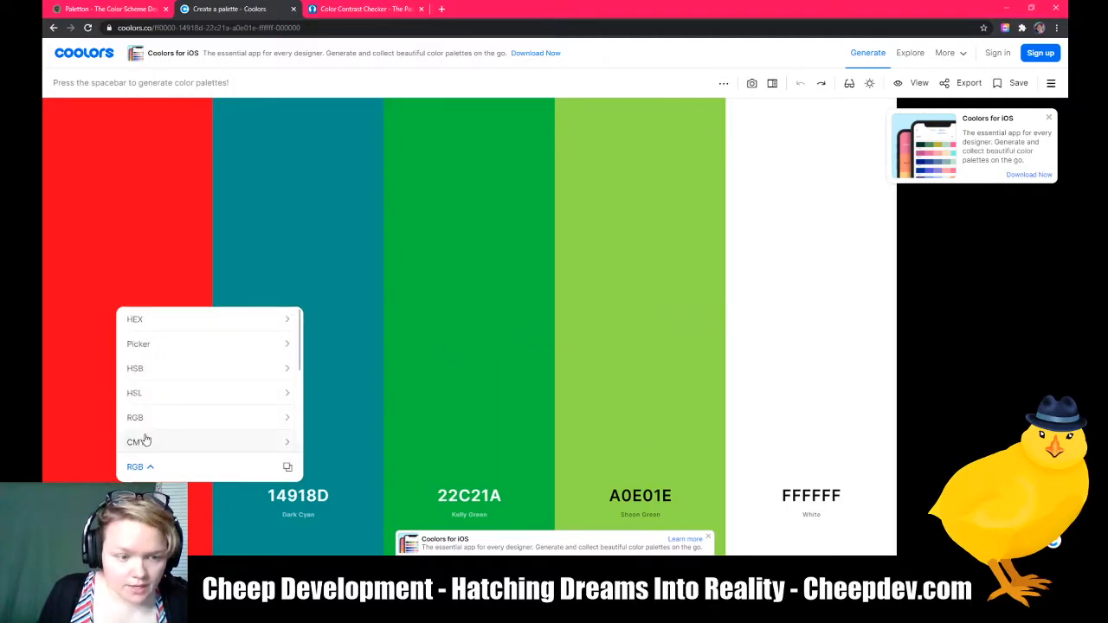
pyautogui.click(143, 442)
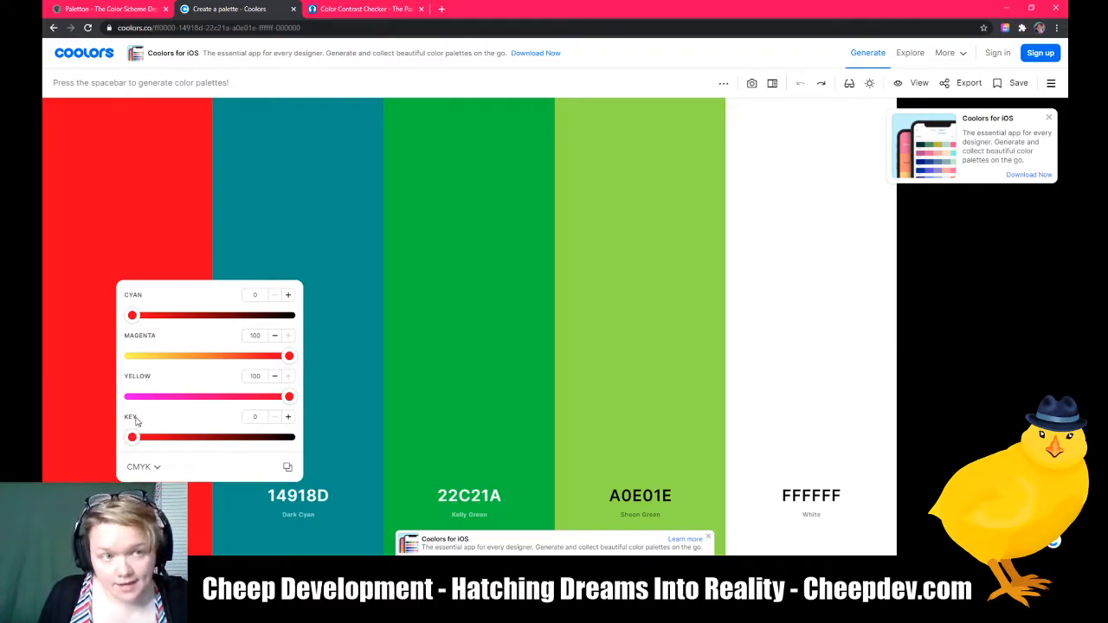
# Step: Lower the first color's magenta and yellow in CMYK to lighten it, then close the editor and undo the change
pyautogui.moveTo(131, 435)
pyautogui.mouseDown()
pyautogui.moveTo(289, 437)
pyautogui.moveTo(119, 445)
pyautogui.mouseUp()
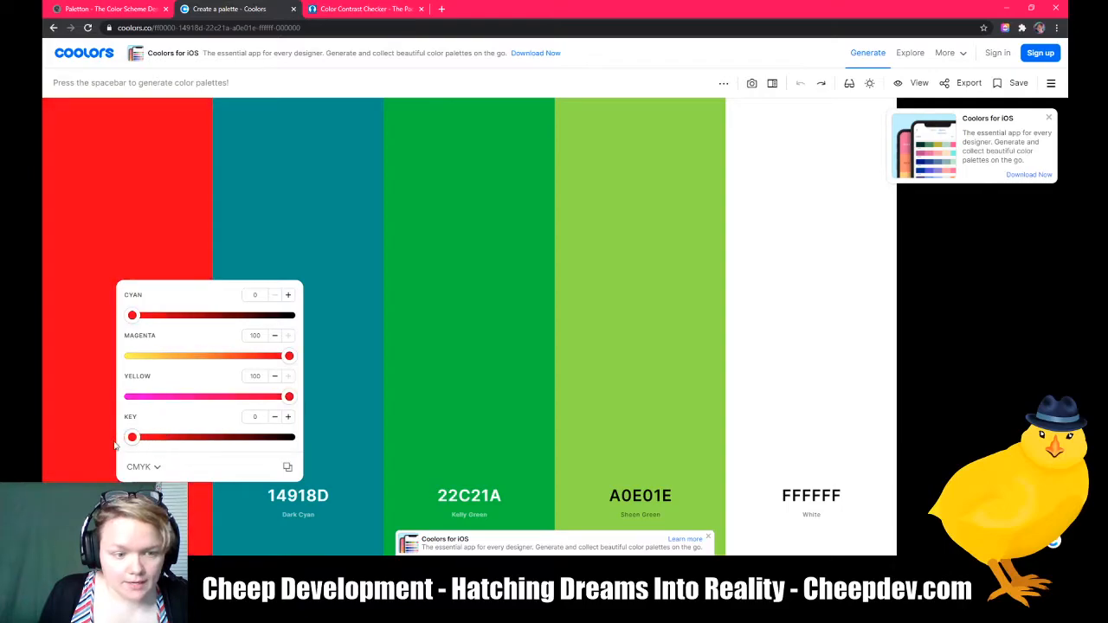
pyautogui.moveTo(282, 355); pyautogui.dragTo(171, 370)
pyautogui.moveTo(290, 397); pyautogui.dragTo(130, 397)
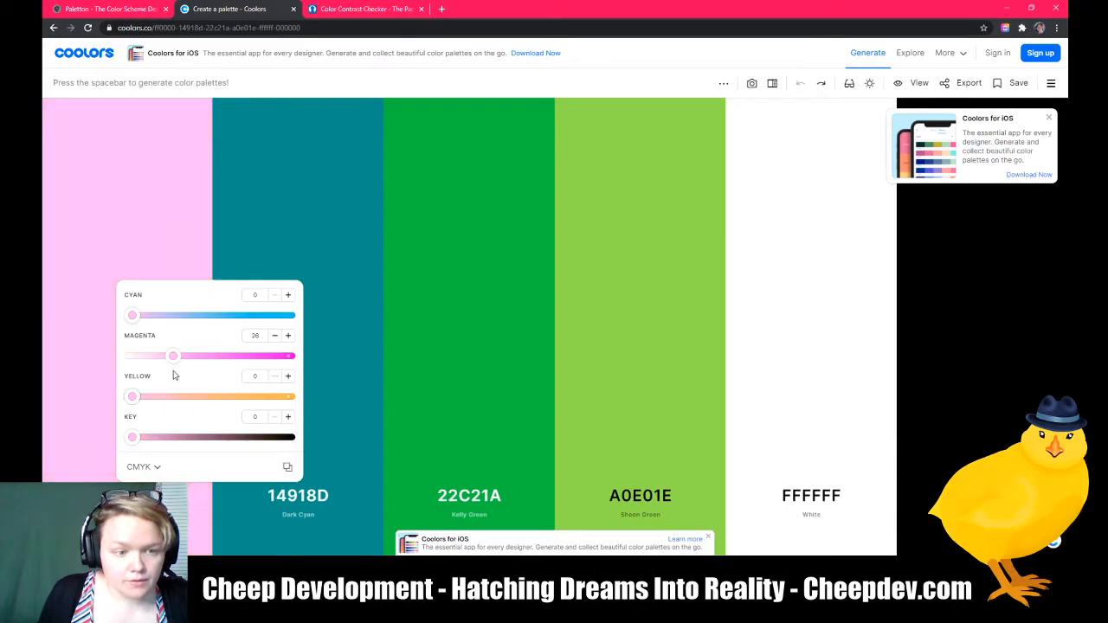
pyautogui.moveTo(172, 355); pyautogui.dragTo(137, 357)
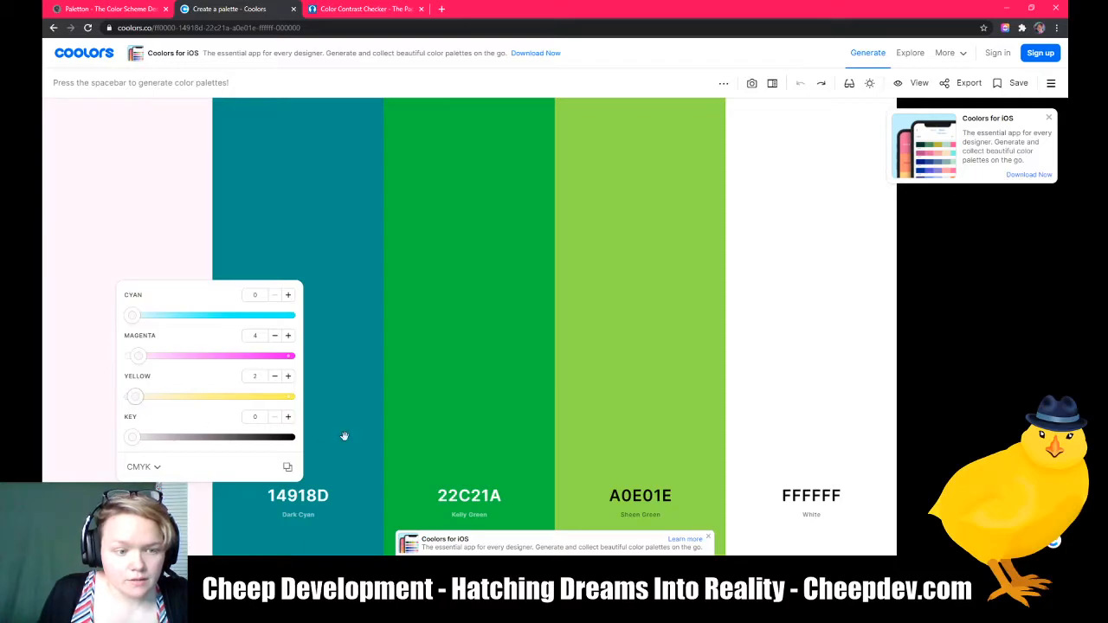
pyautogui.moveTo(145, 401); pyautogui.dragTo(146, 398)
pyautogui.moveTo(147, 359); pyautogui.dragTo(152, 357)
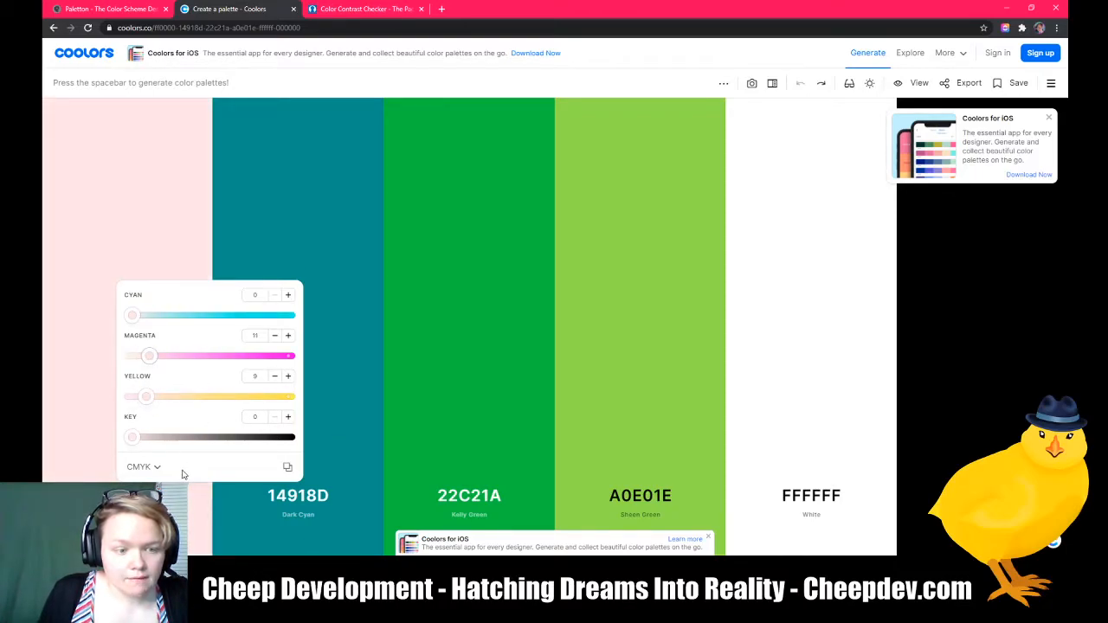
pyautogui.click(169, 244)
pyautogui.click(800, 83)
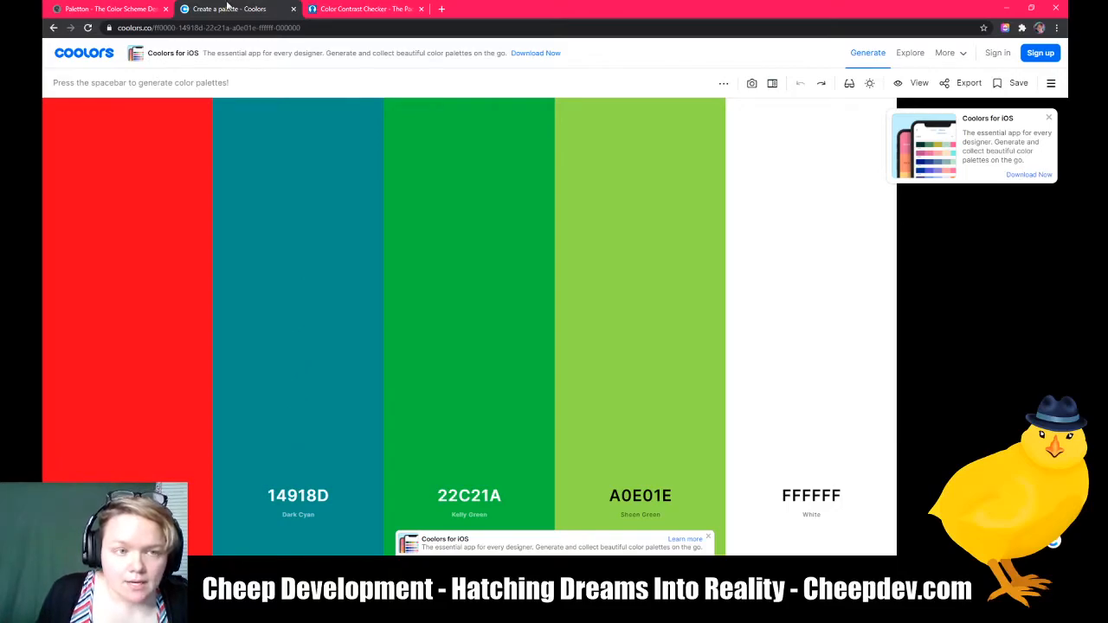
# Step: Reopen the first color's editor and switch it to the Name format
pyautogui.click(128, 495)
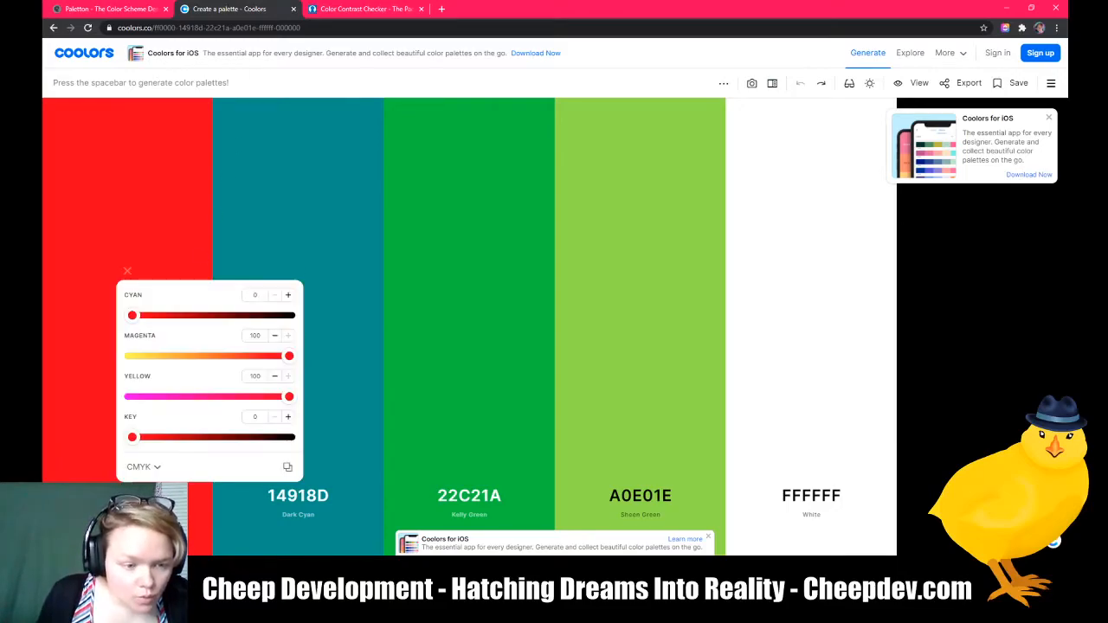
pyautogui.click(153, 466)
pyautogui.scroll(-2, 164, 435)
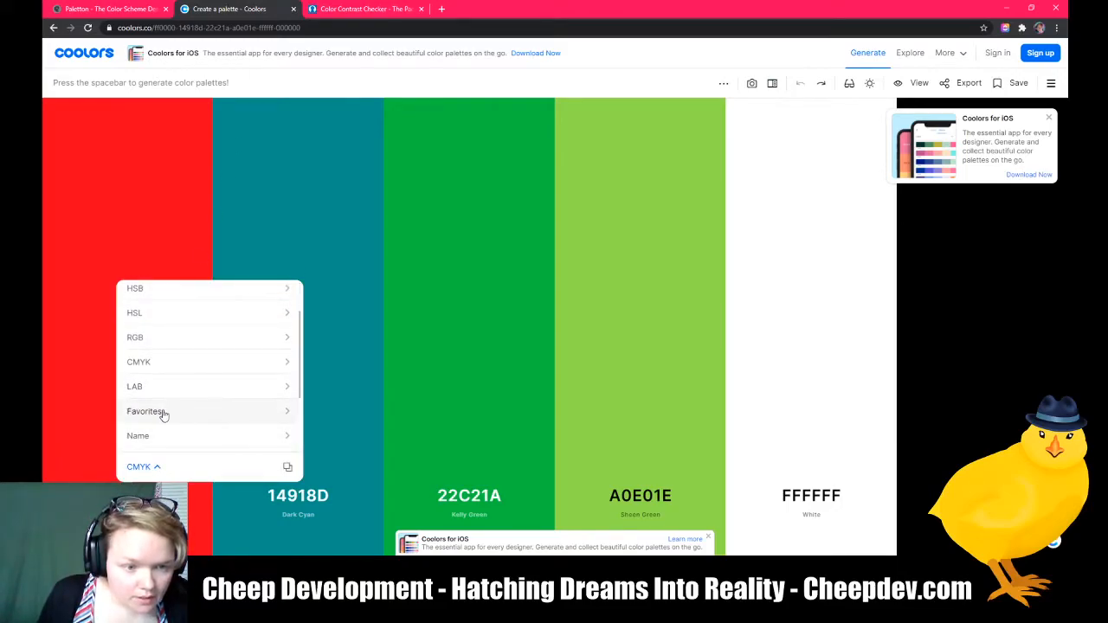
pyautogui.scroll(-2, 164, 437)
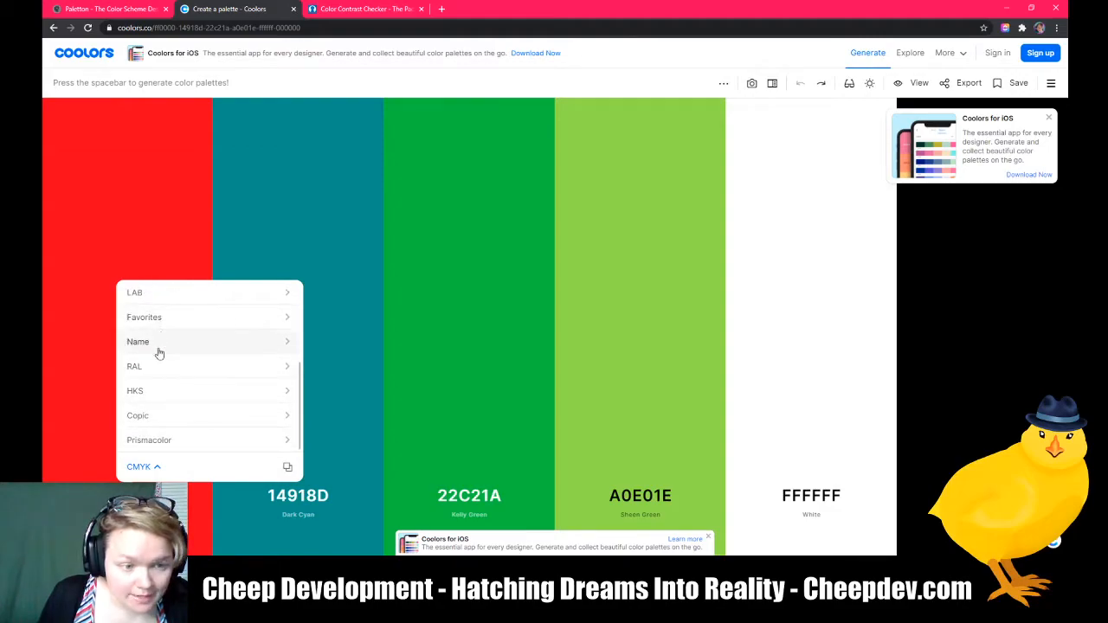
pyautogui.click(158, 350)
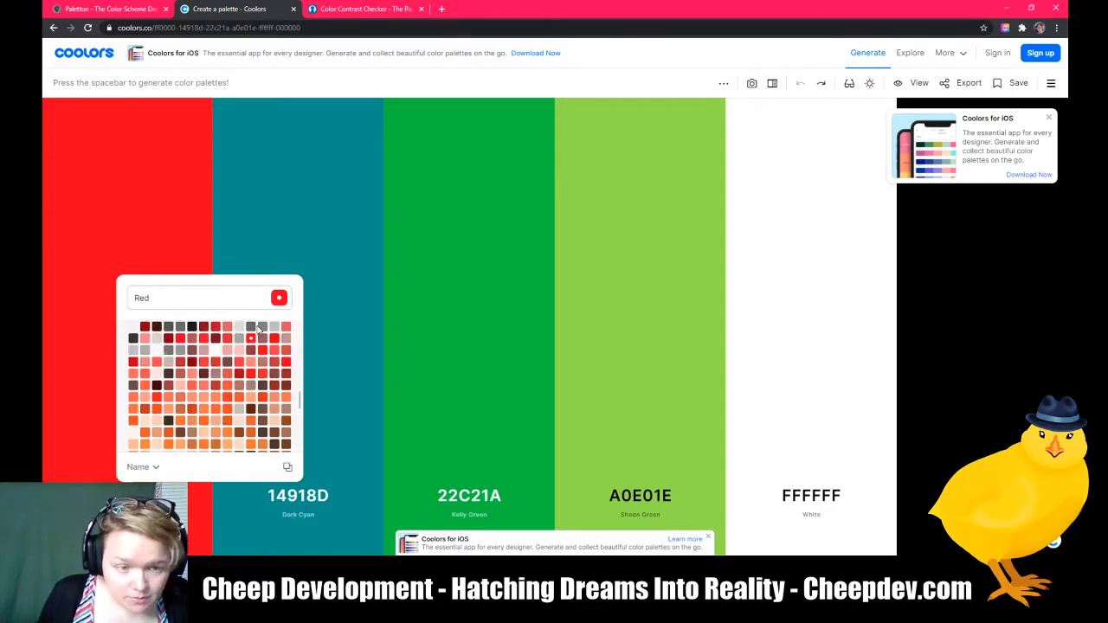
# Step: Switch the color editor to the RAL swatches and then to the Prismacolor swatches
pyautogui.click(159, 468)
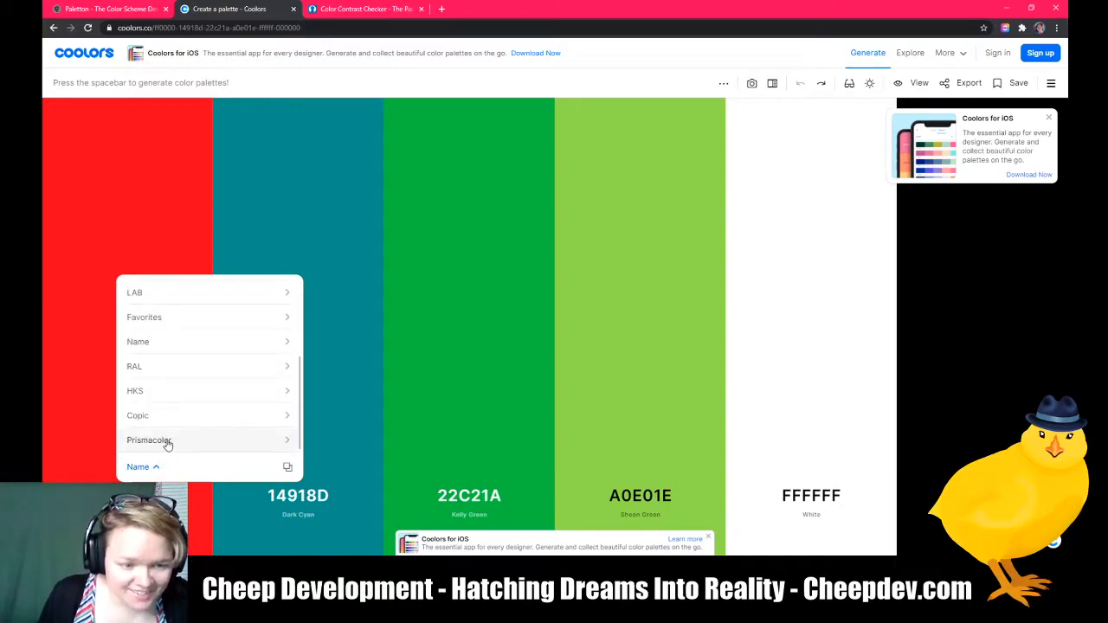
pyautogui.click(161, 370)
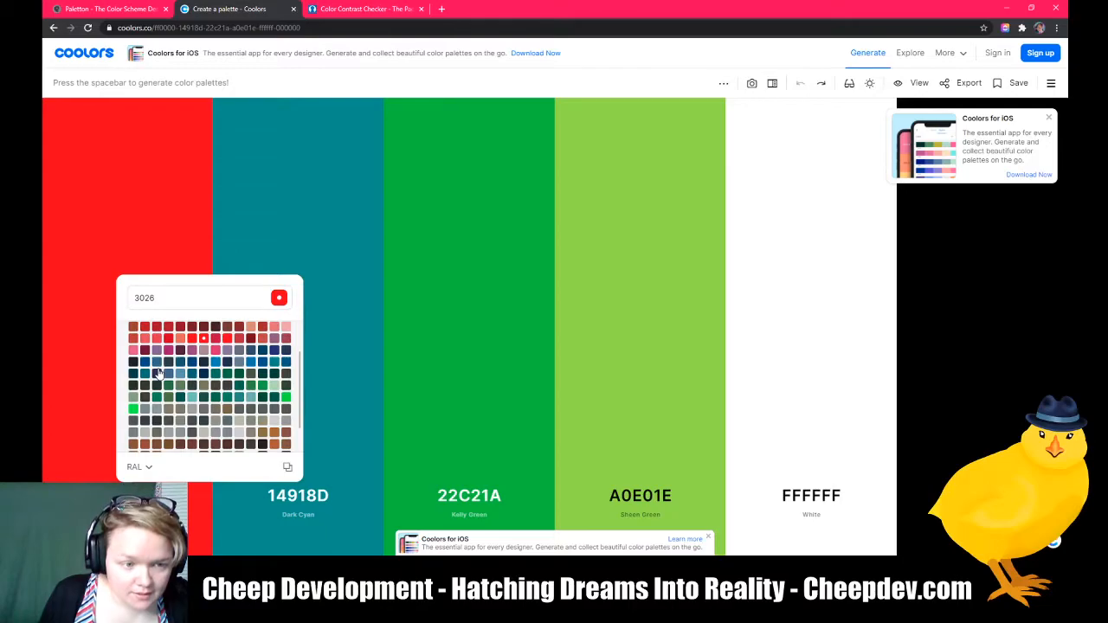
pyautogui.click(149, 468)
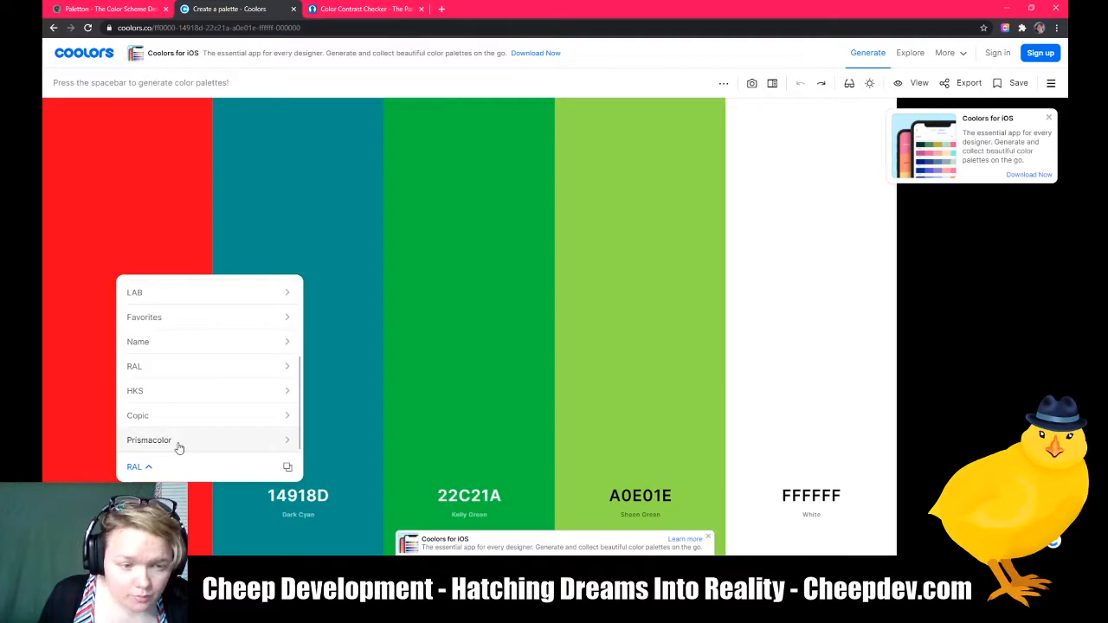
pyautogui.scroll(3, 190, 385)
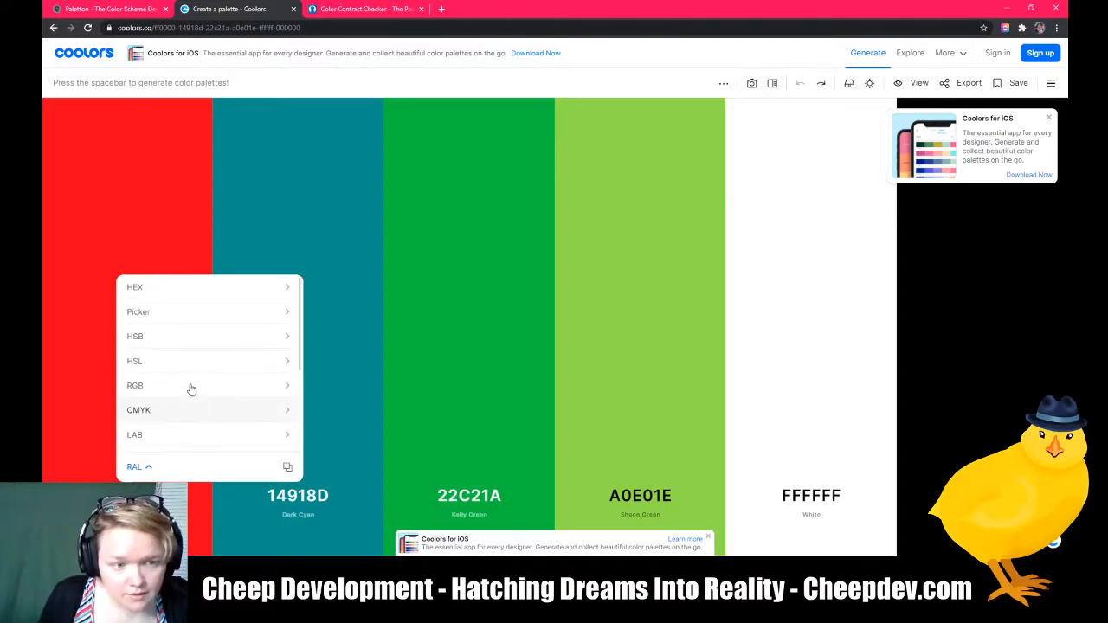
pyautogui.scroll(-3, 181, 398)
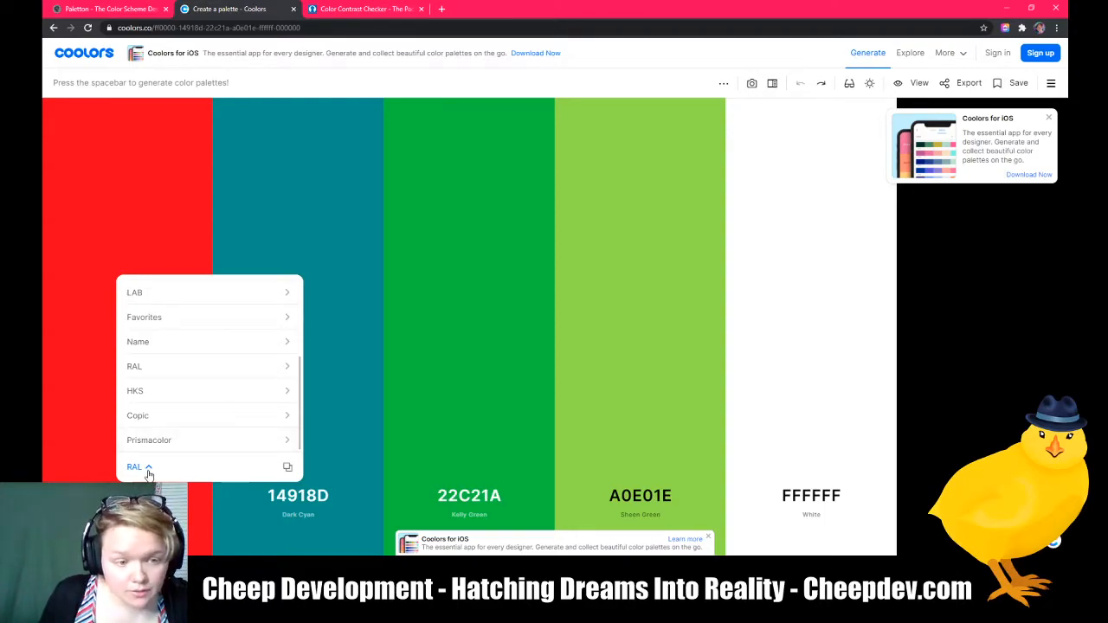
pyautogui.click(150, 441)
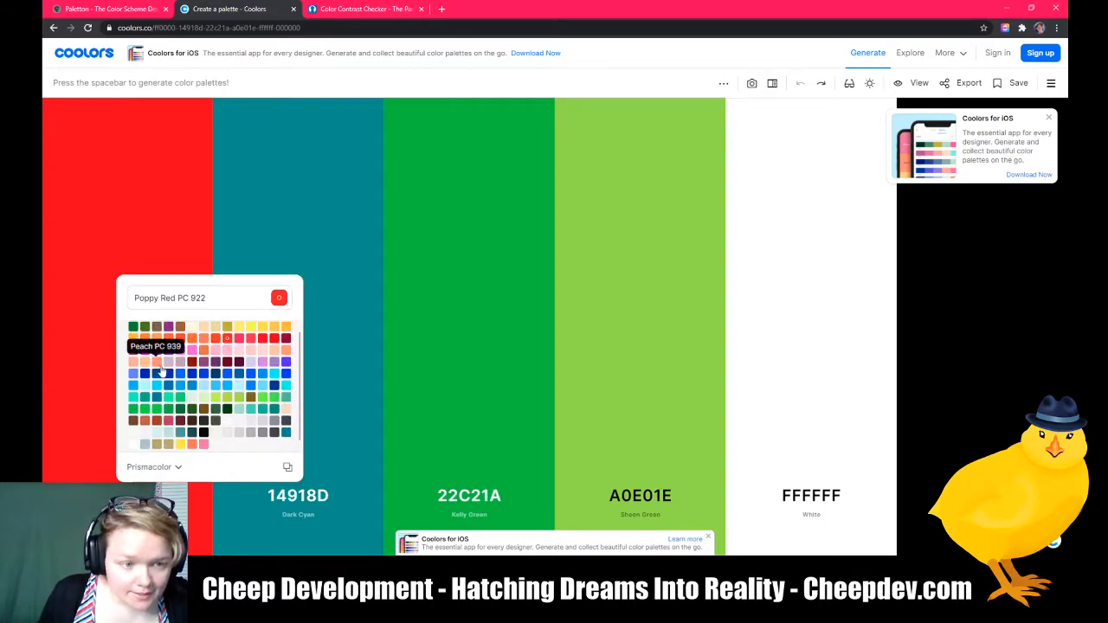
# Step: Pick the Dark Green PC 908 Prismacolor swatch for the first color, then close the editor and undo it
pyautogui.scroll(1, 163, 373)
pyautogui.click(133, 338)
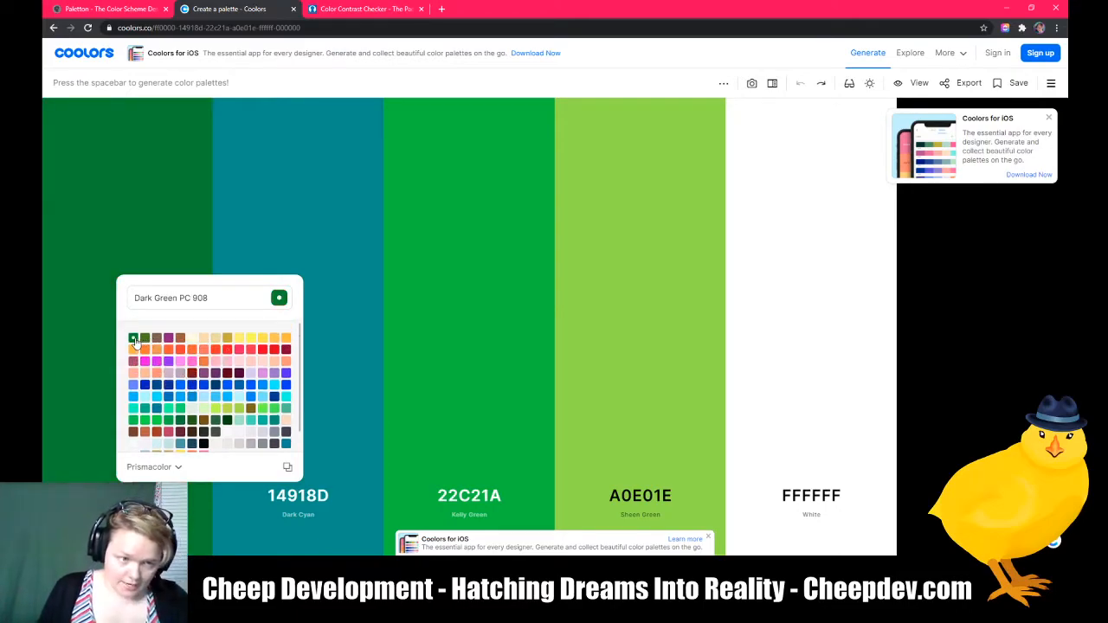
pyautogui.click(140, 174)
pyautogui.click(799, 83)
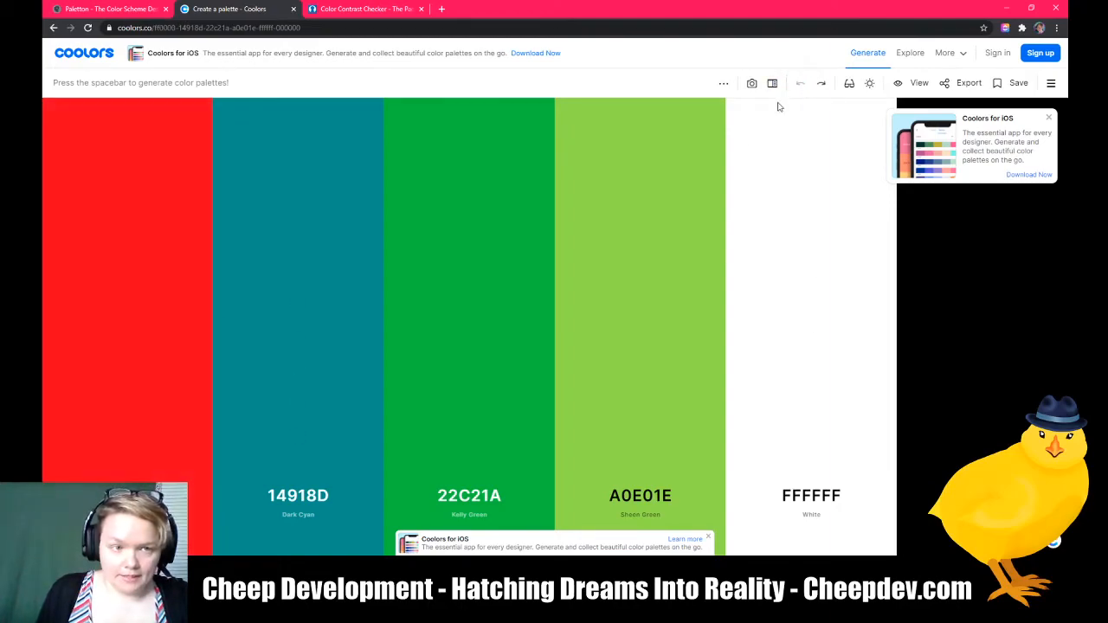
# Step: Open the palette view and inspect each color's values in turn
pyautogui.click(909, 84)
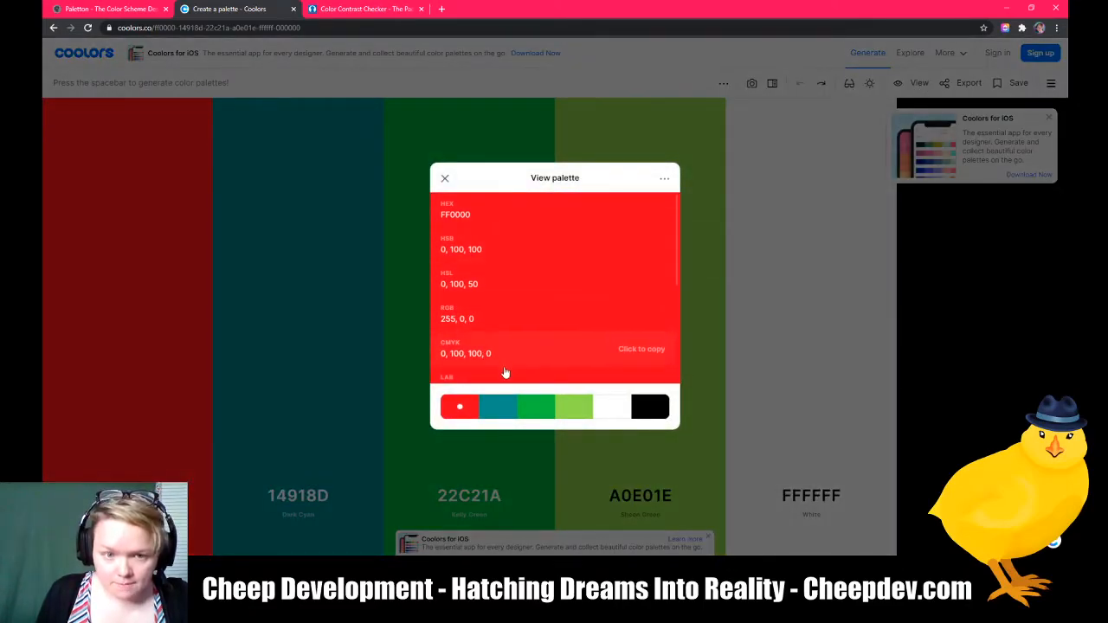
pyautogui.click(514, 412)
pyautogui.click(547, 413)
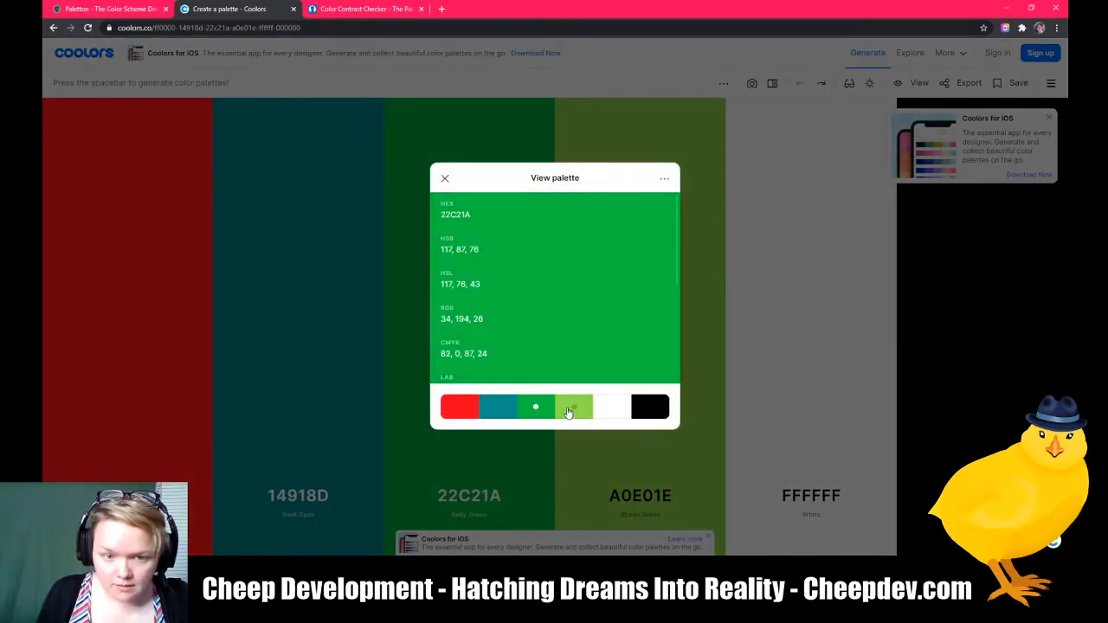
pyautogui.click(571, 412)
pyautogui.click(618, 409)
pyautogui.click(654, 410)
pyautogui.click(463, 411)
# Step: Scroll through the red color's format values, including Name, RAL and Prismacolor, then close the palette view
pyautogui.scroll(-5, 518, 320)
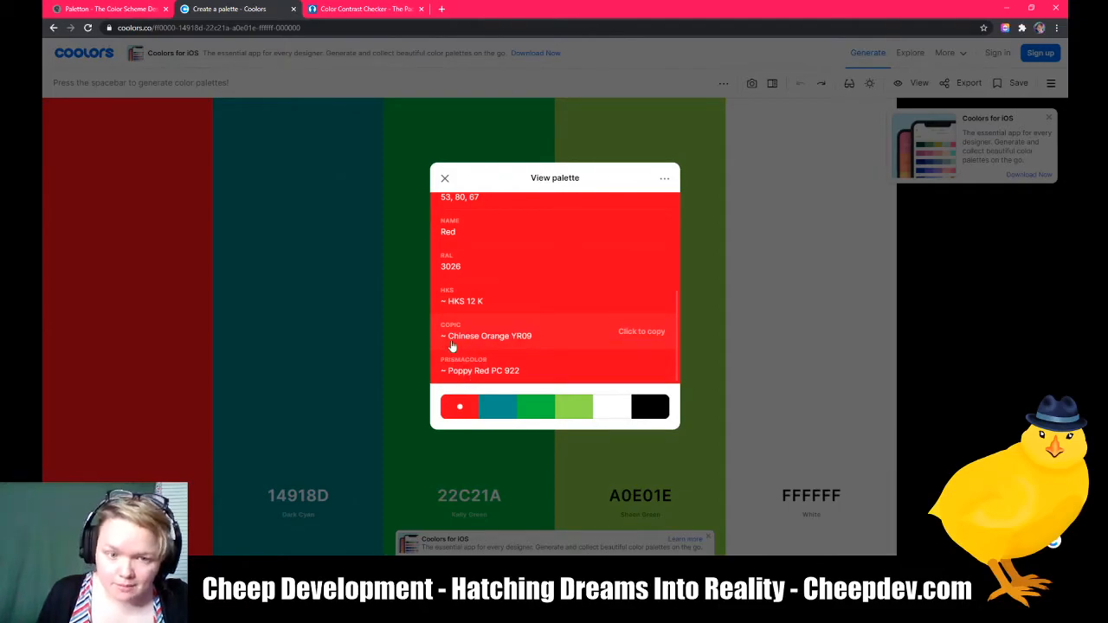
pyautogui.scroll(2, 505, 301)
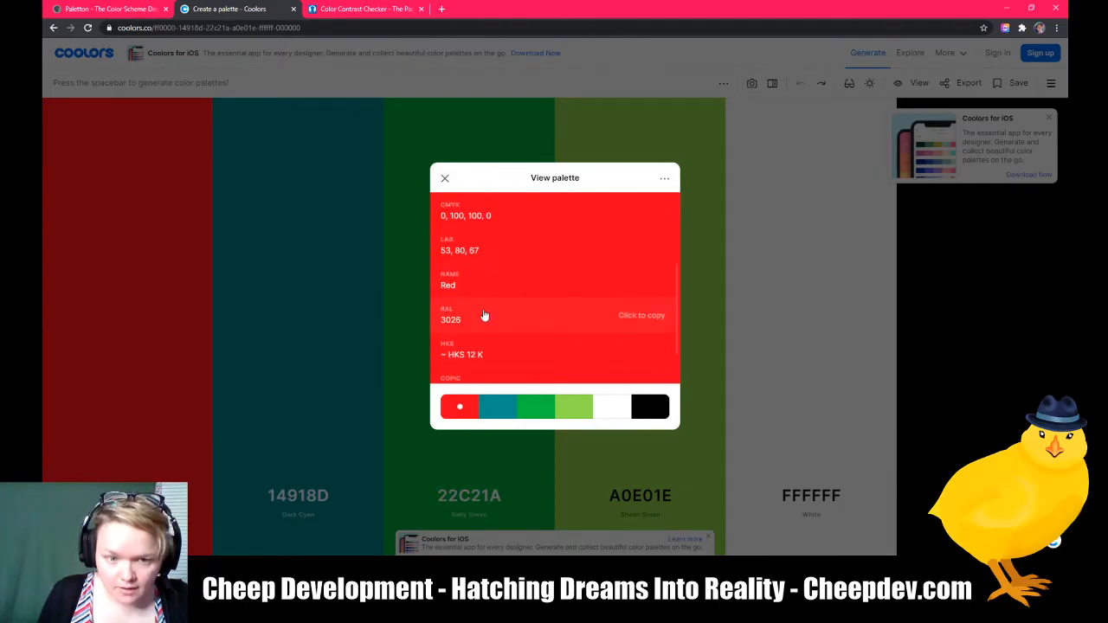
pyautogui.scroll(3, 449, 252)
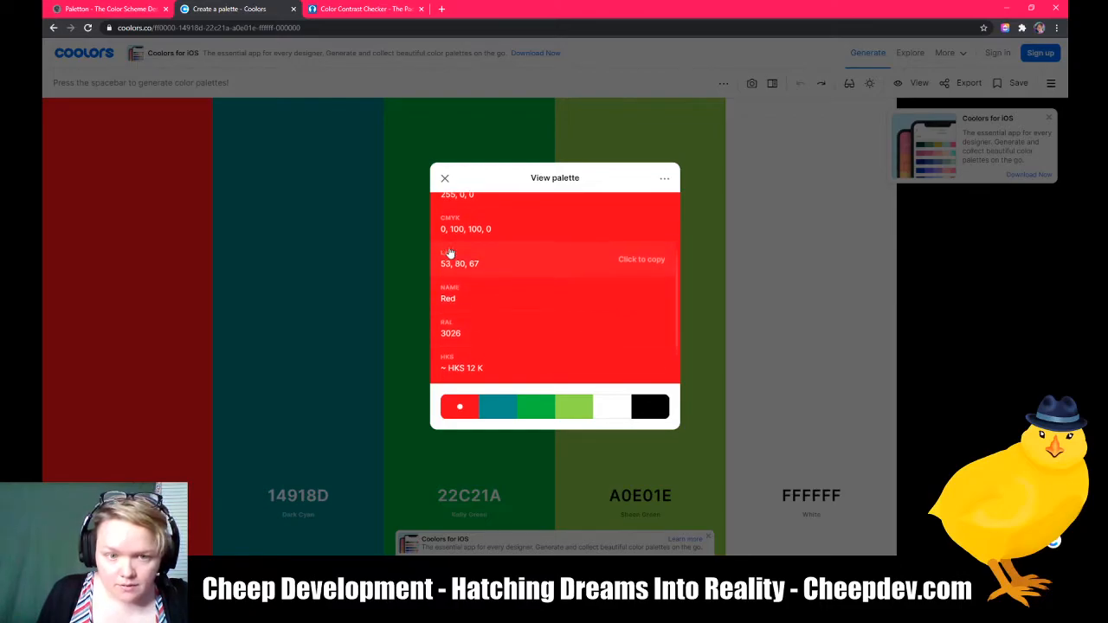
pyautogui.scroll(1, 494, 252)
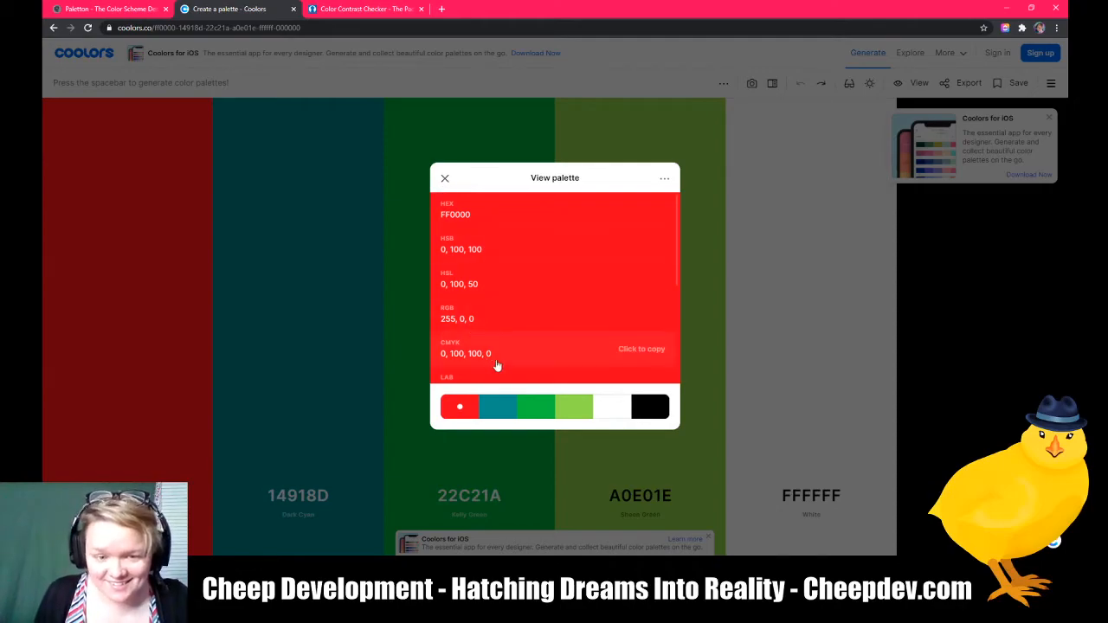
pyautogui.scroll(-5, 519, 342)
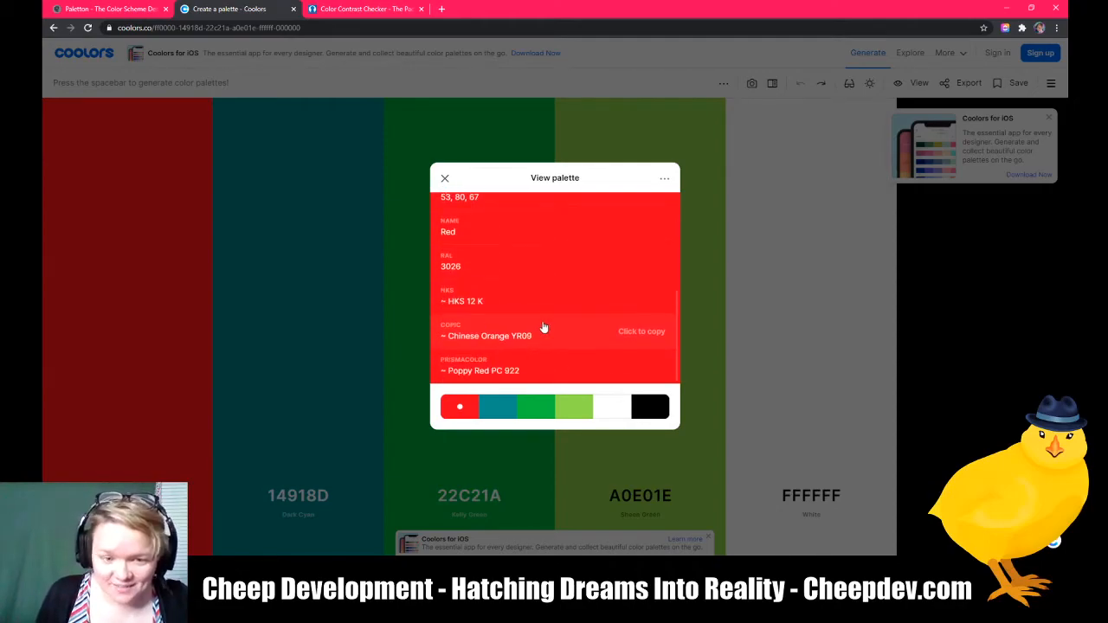
pyautogui.click(443, 179)
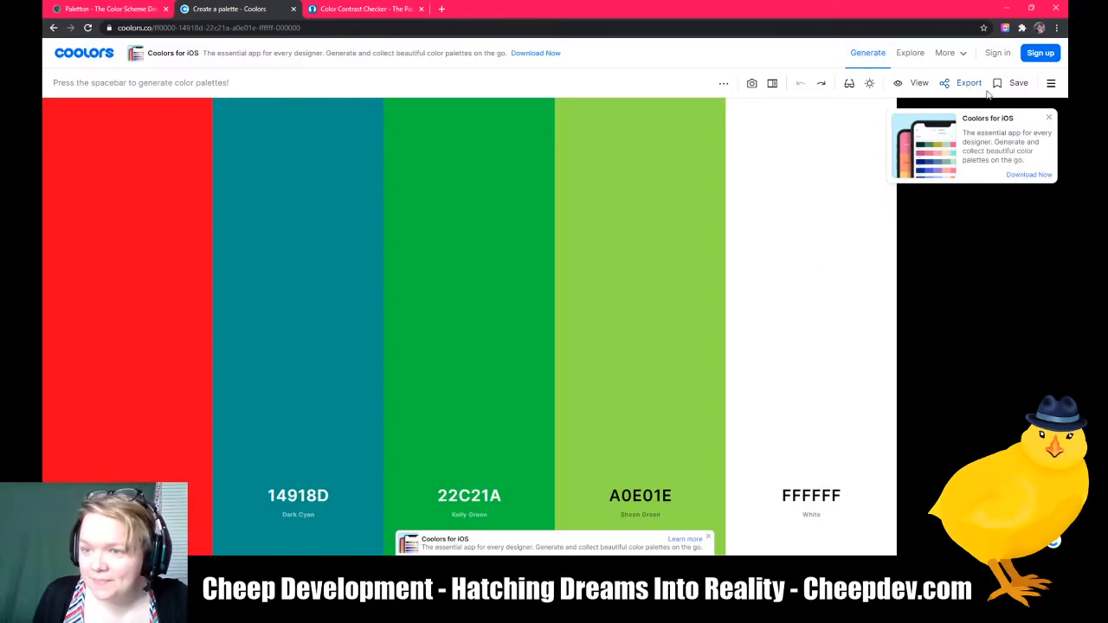
# Step: Open the color blindness simulation and preview the palette under each type from Protanopia through Achromatomaly
pyautogui.click(849, 84)
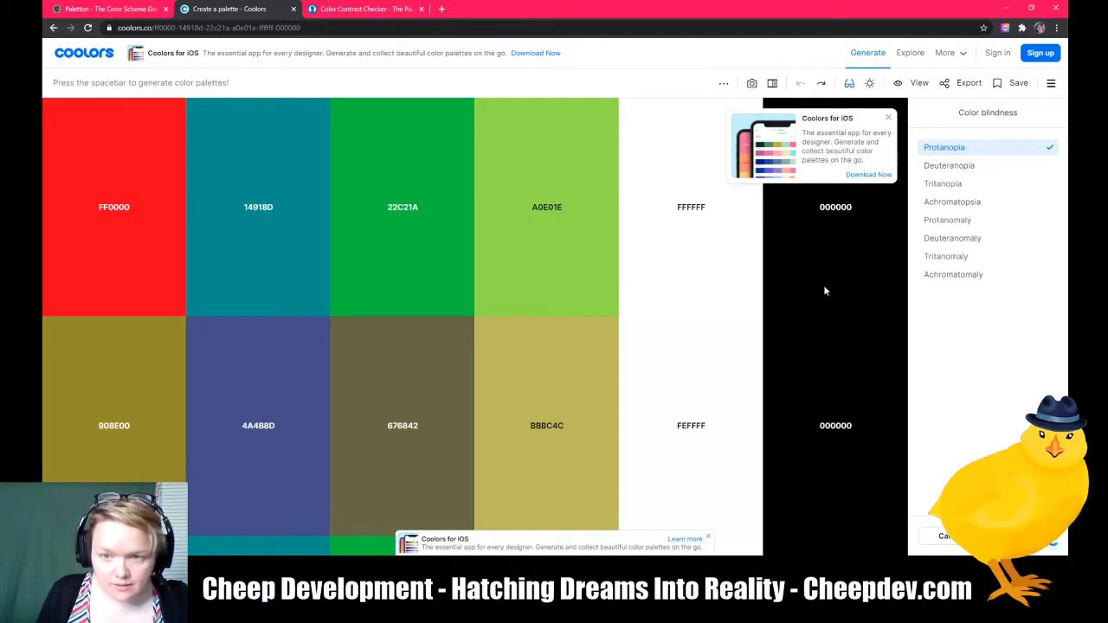
pyautogui.click(888, 120)
pyautogui.click(952, 167)
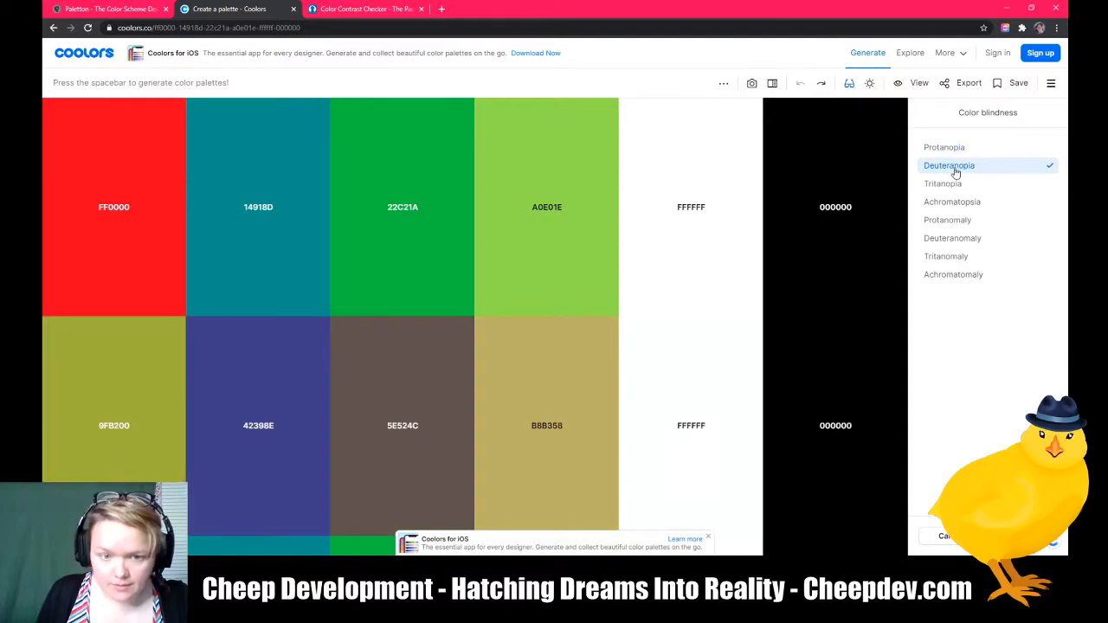
pyautogui.click(951, 184)
pyautogui.click(952, 204)
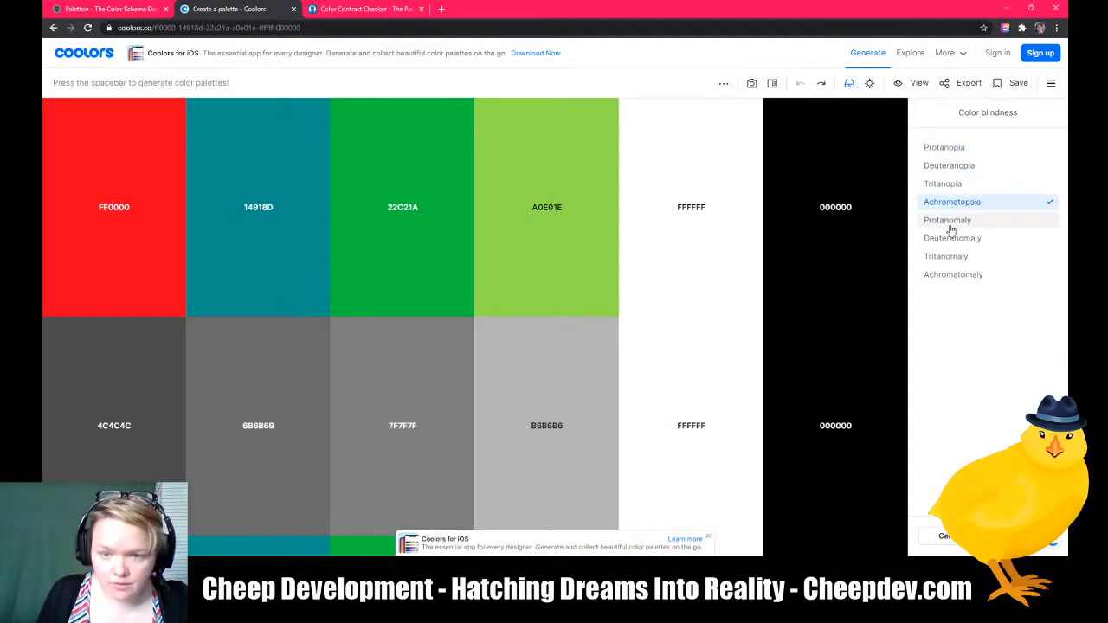
pyautogui.click(950, 224)
pyautogui.click(946, 240)
pyautogui.click(942, 257)
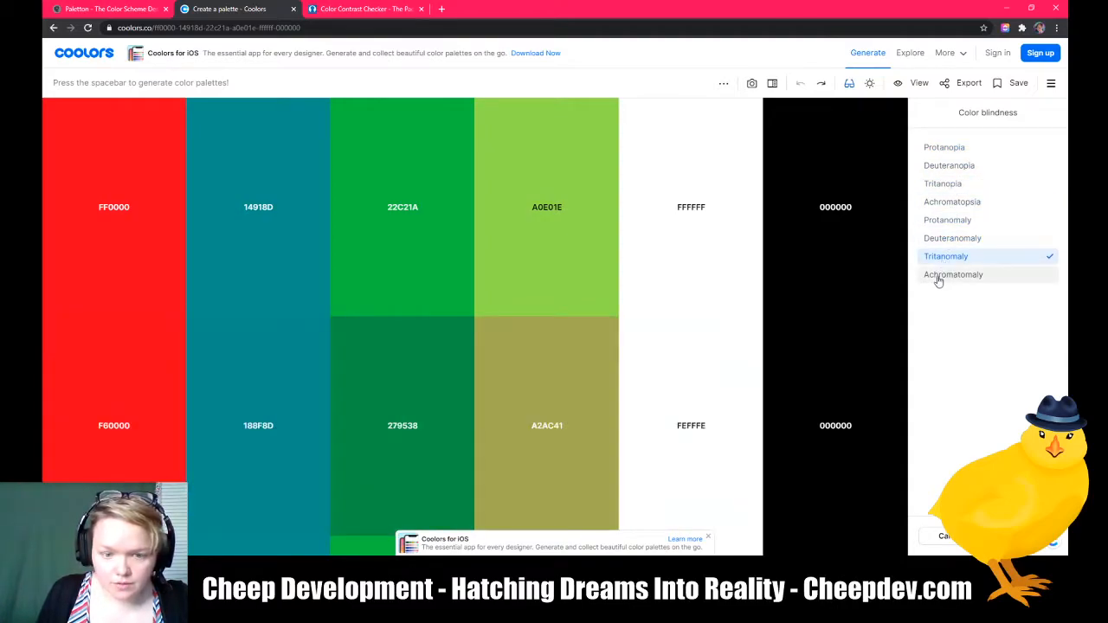
pyautogui.click(938, 276)
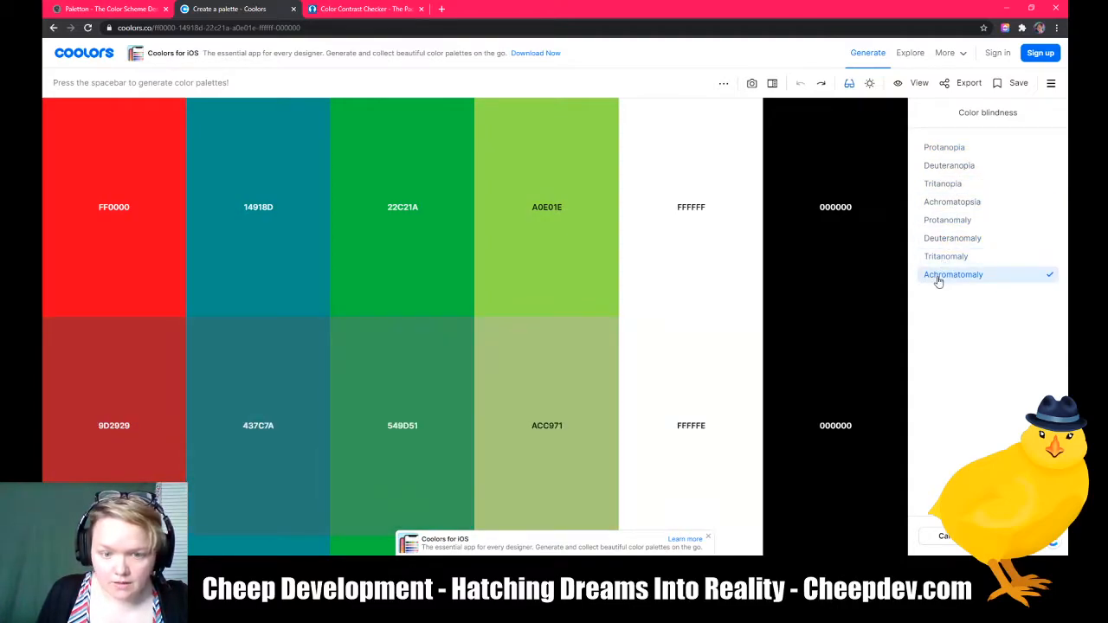
# Step: Step through every color blindness simulation again, from Protanopia down to Achromatomaly
pyautogui.click(945, 154)
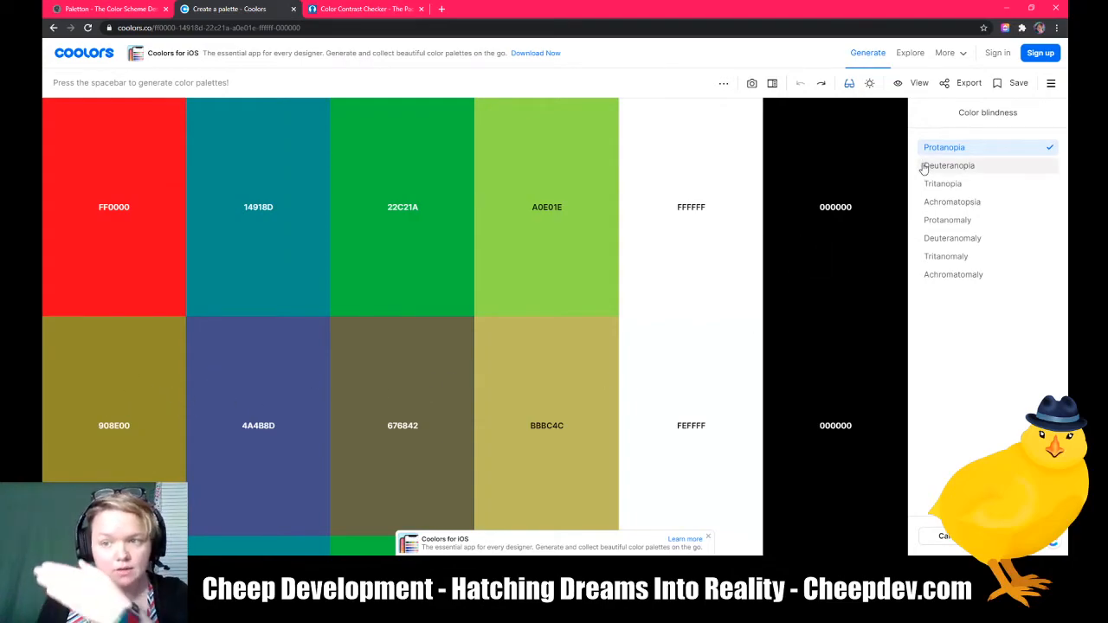
pyautogui.click(952, 168)
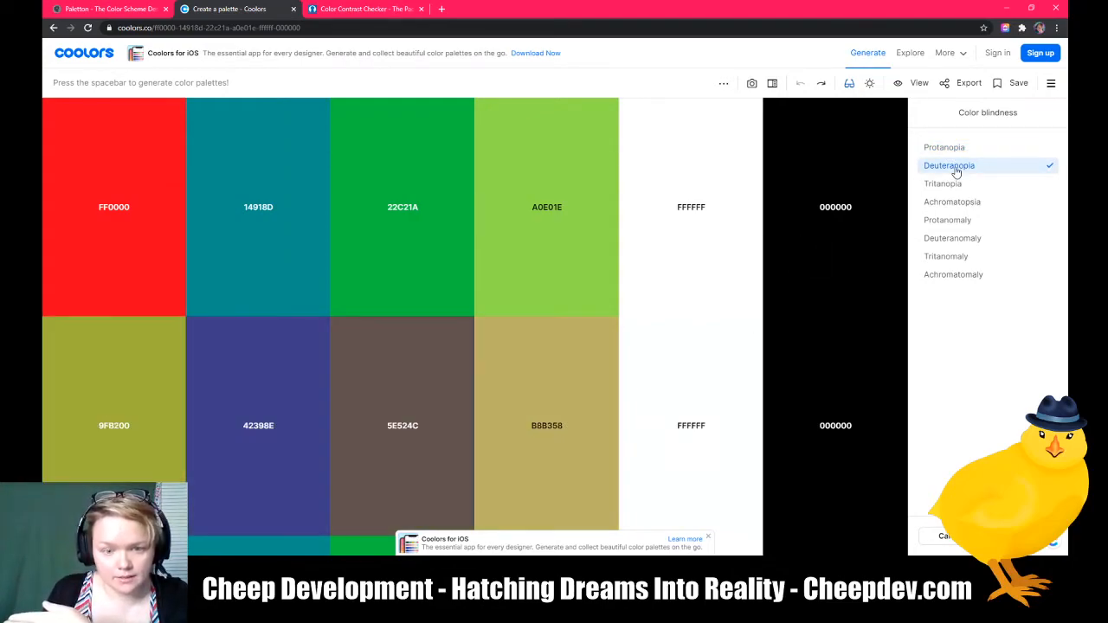
pyautogui.click(950, 185)
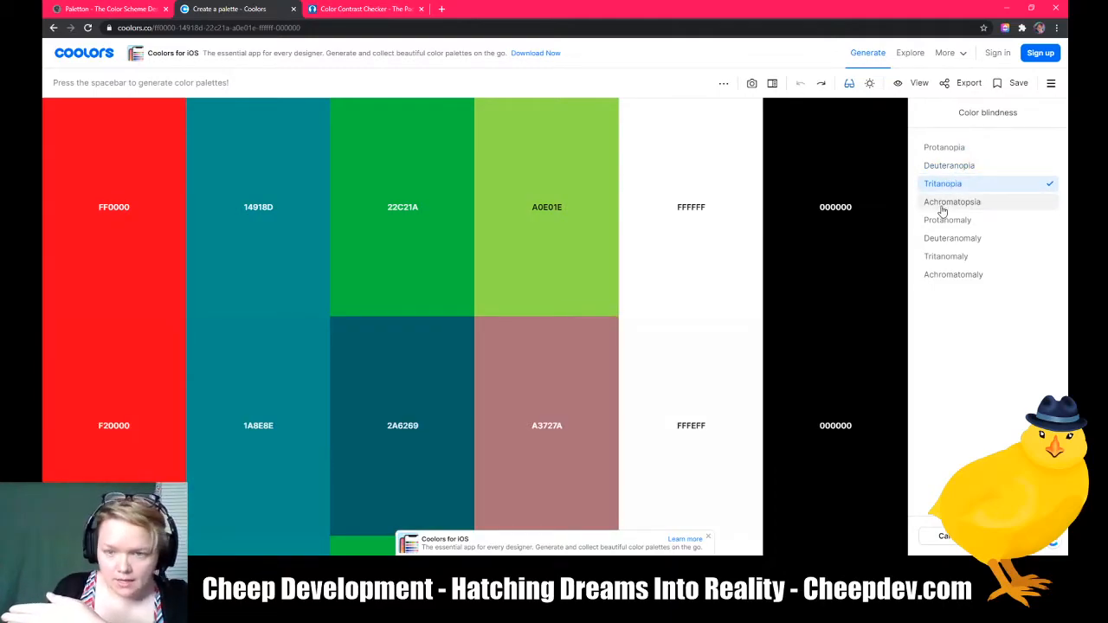
pyautogui.click(942, 206)
pyautogui.click(944, 224)
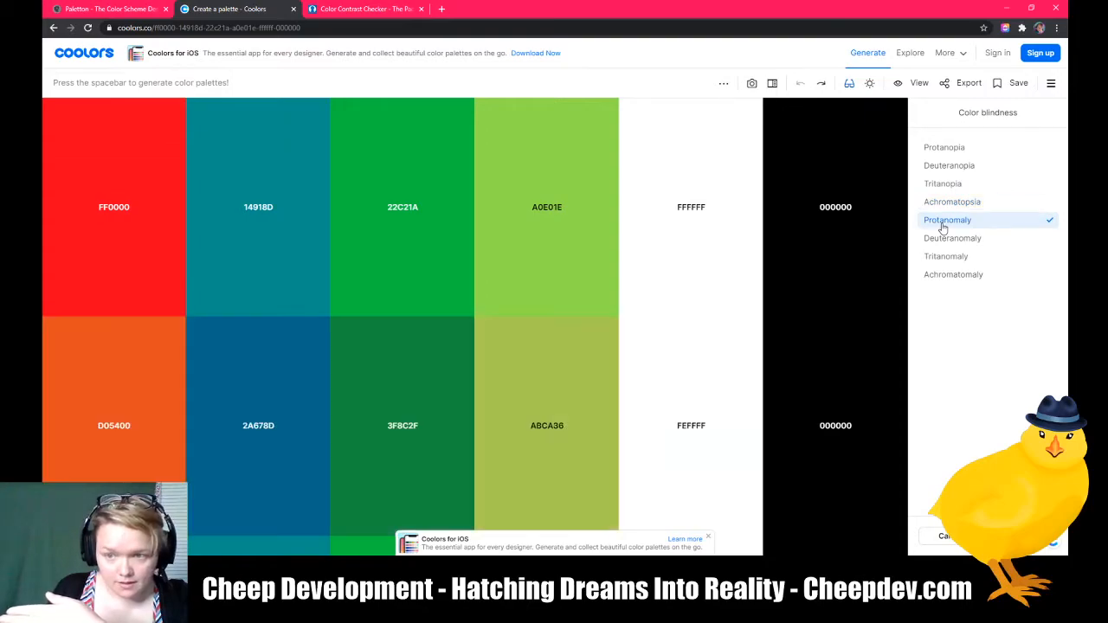
pyautogui.click(940, 240)
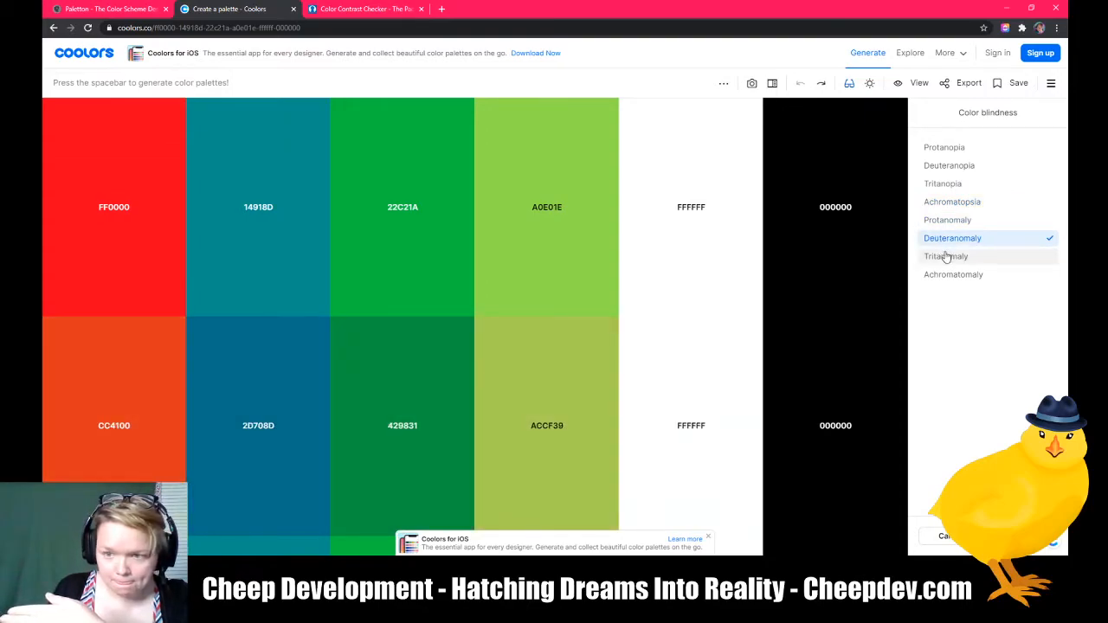
pyautogui.click(944, 257)
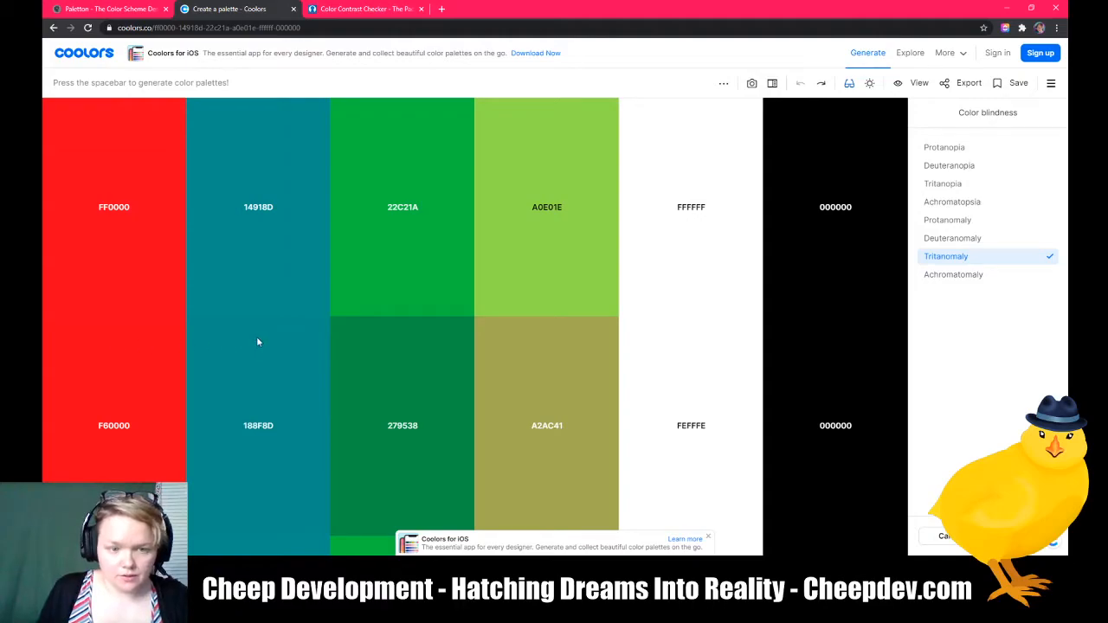
pyautogui.click(955, 275)
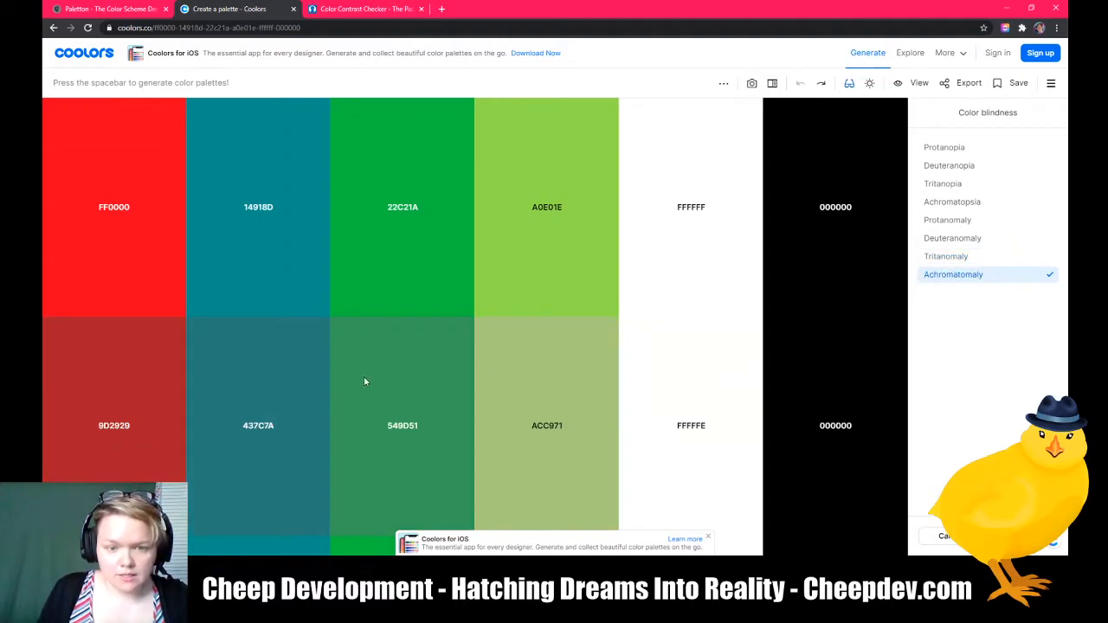
# Step: Revisit the Protanomaly, Achromatopsia, Tritanopia, Deuteranopia and Protanopia simulations in reverse order
pyautogui.click(945, 222)
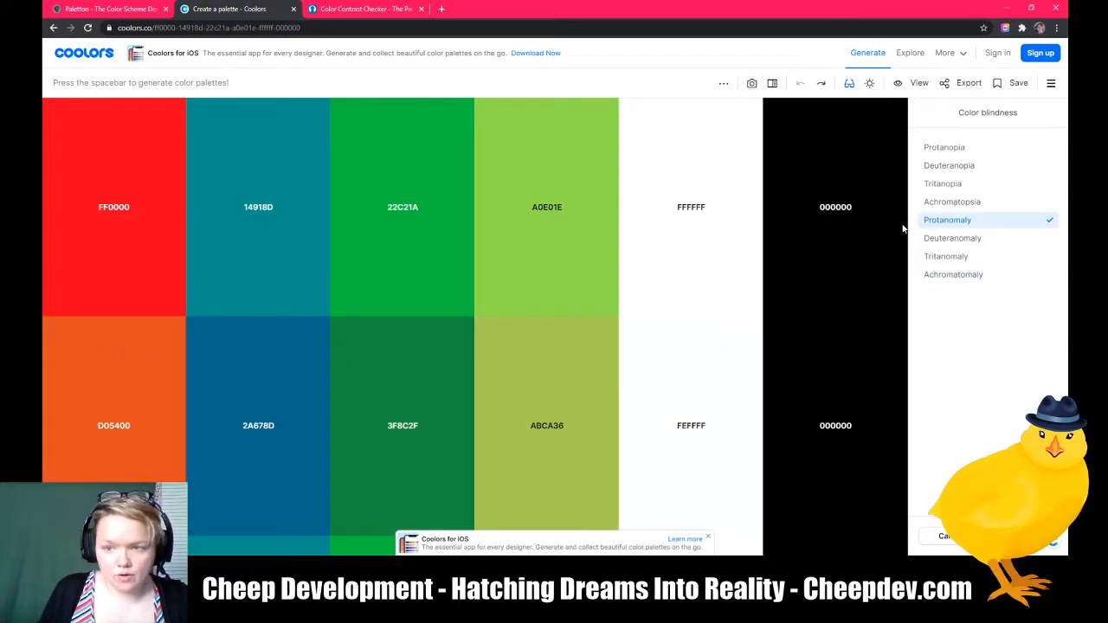
pyautogui.click(952, 201)
pyautogui.click(942, 185)
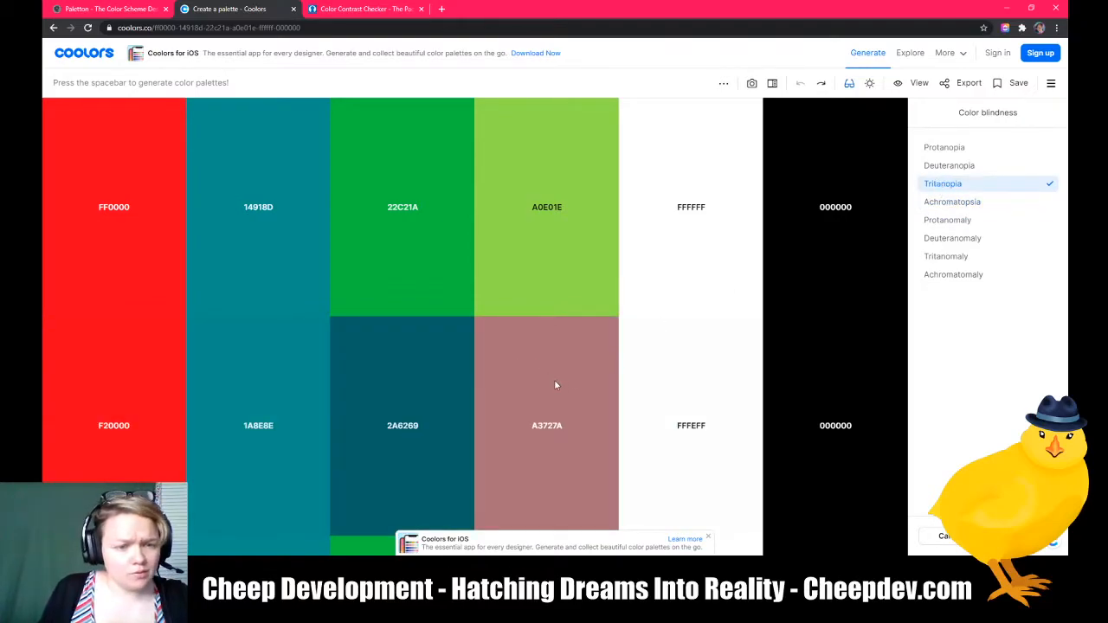
pyautogui.click(949, 165)
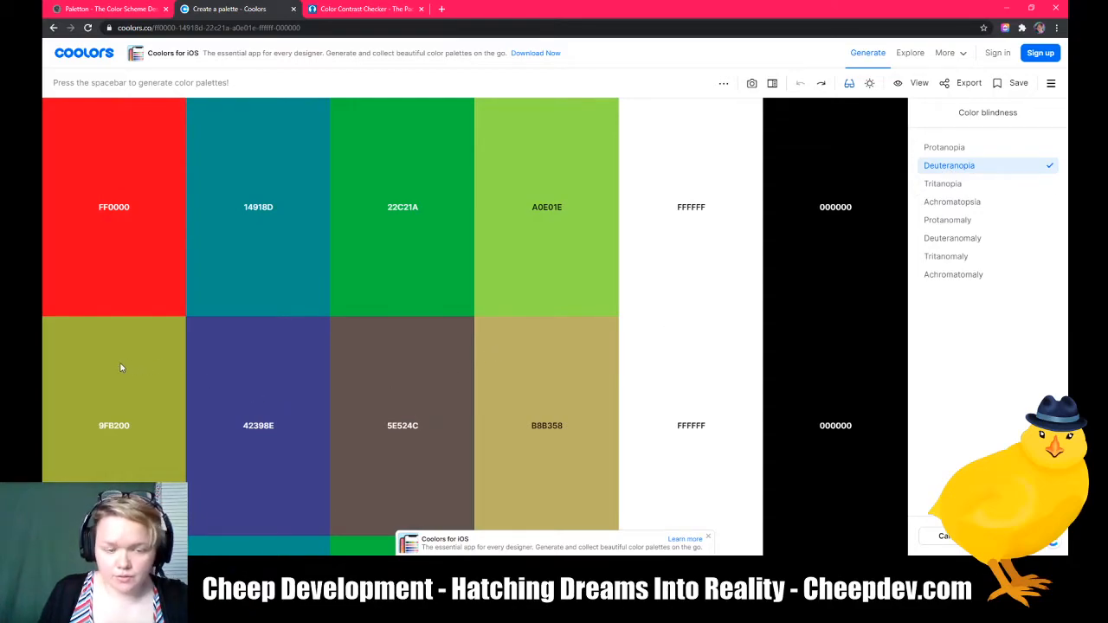
pyautogui.click(944, 149)
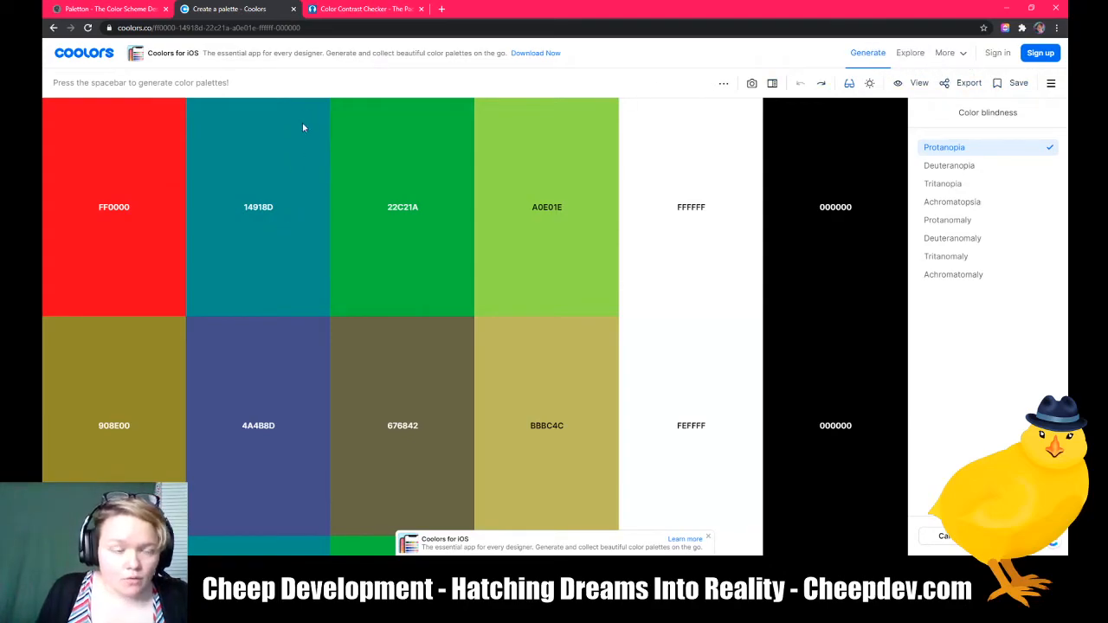
# Step: Switch to Photoshop's contrast chart and open the Colour Contrast Analyser beside it
pyautogui.click(356, 11)
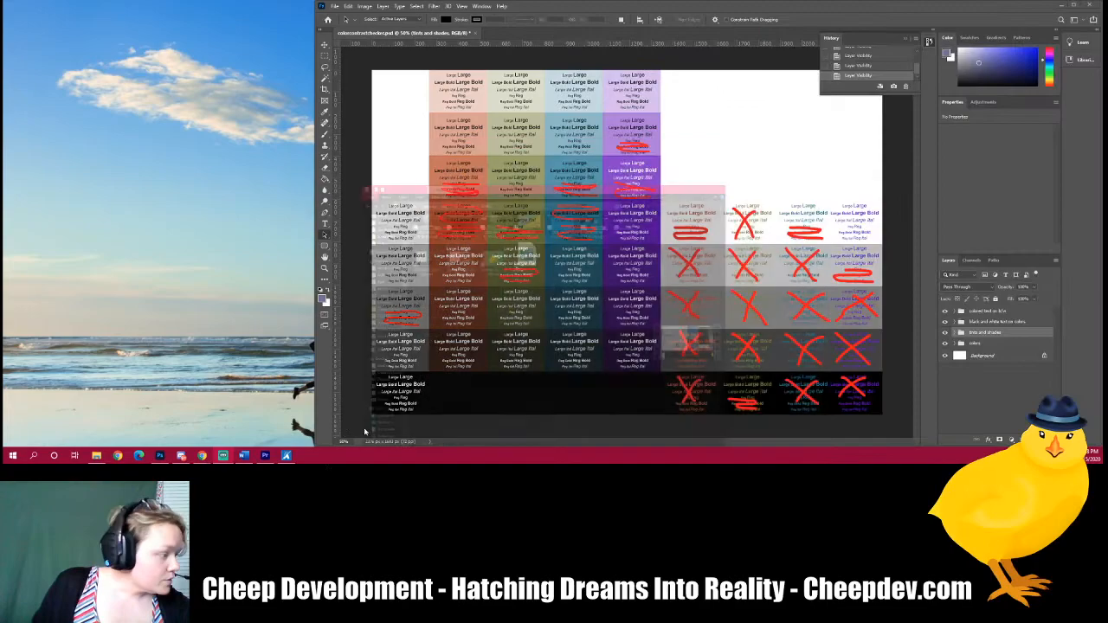
pyautogui.click(285, 455)
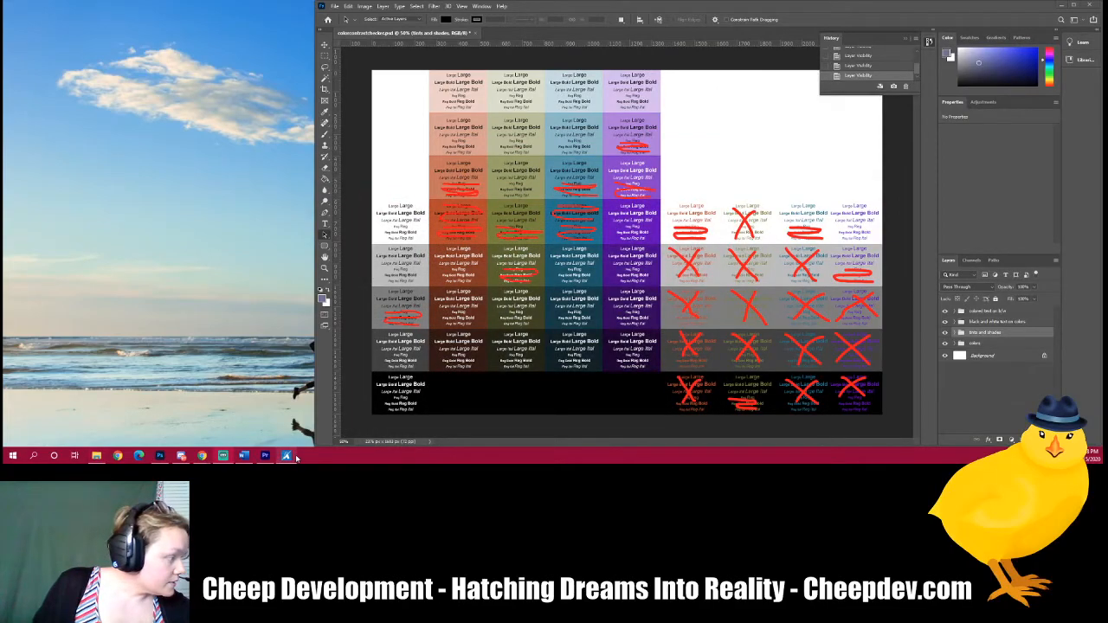
pyautogui.click(292, 456)
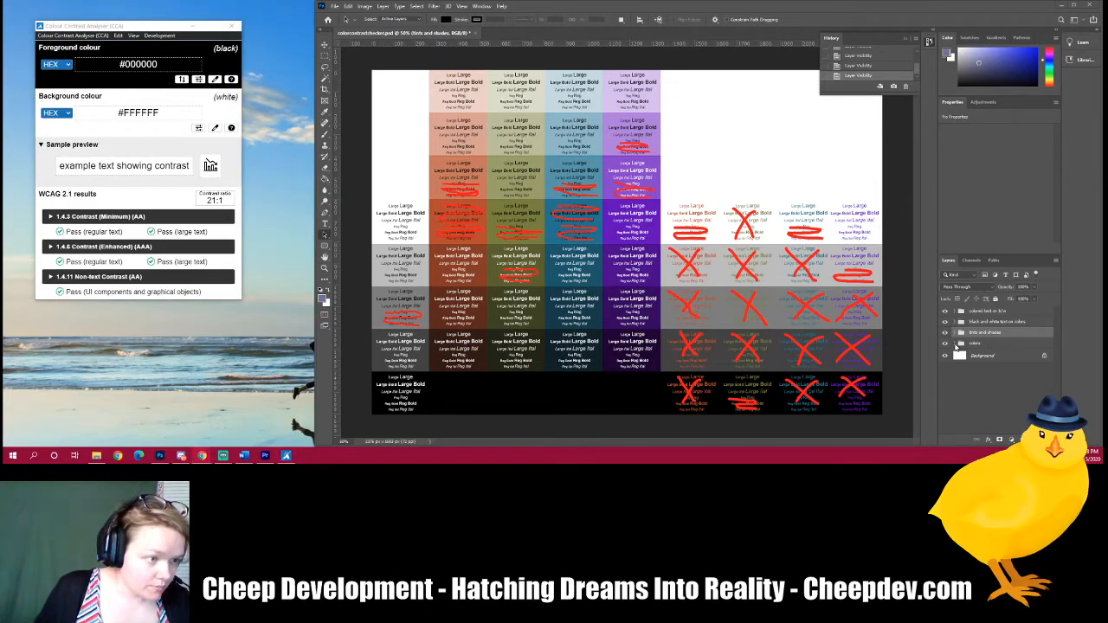
# Step: Expand the colors layer group and open the Rectangle 2 copy 2 layer's shape properties
pyautogui.click(958, 345)
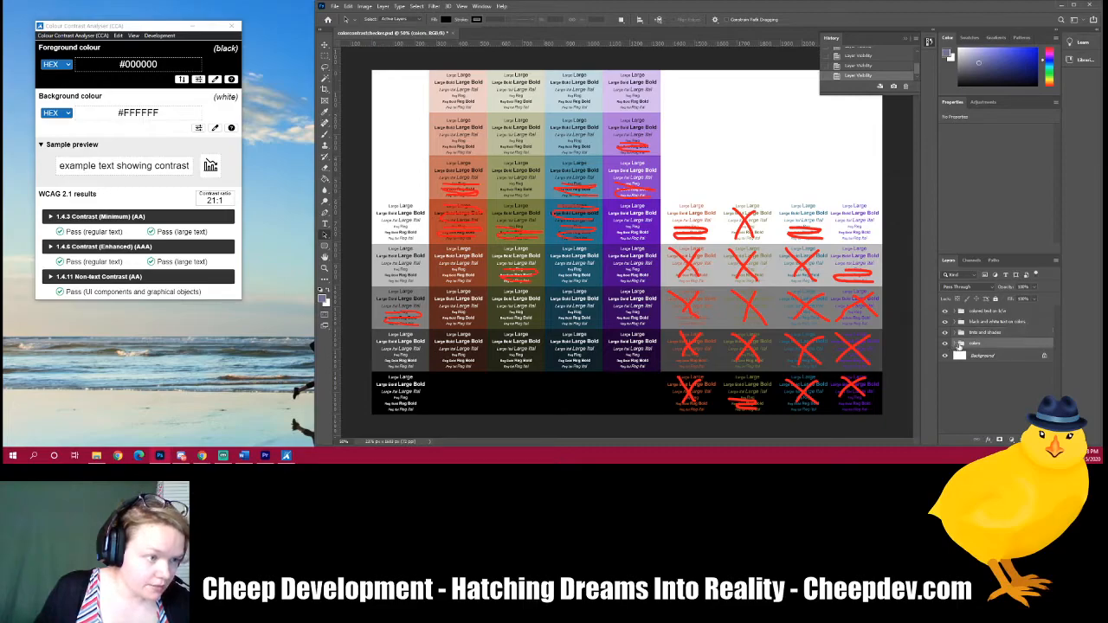
pyautogui.click(955, 344)
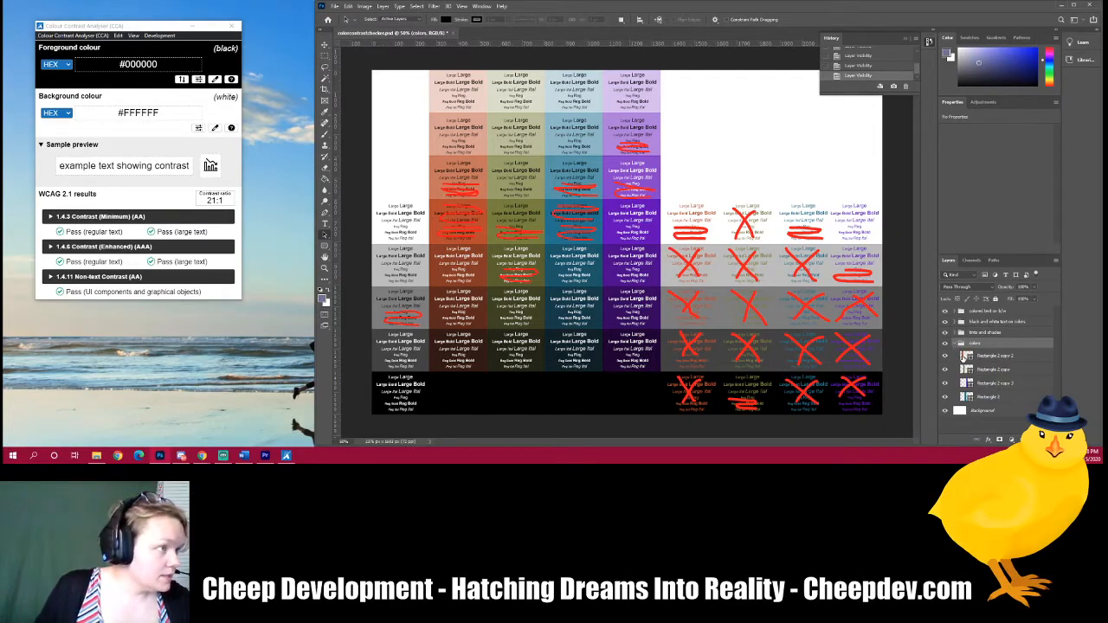
pyautogui.click(964, 356)
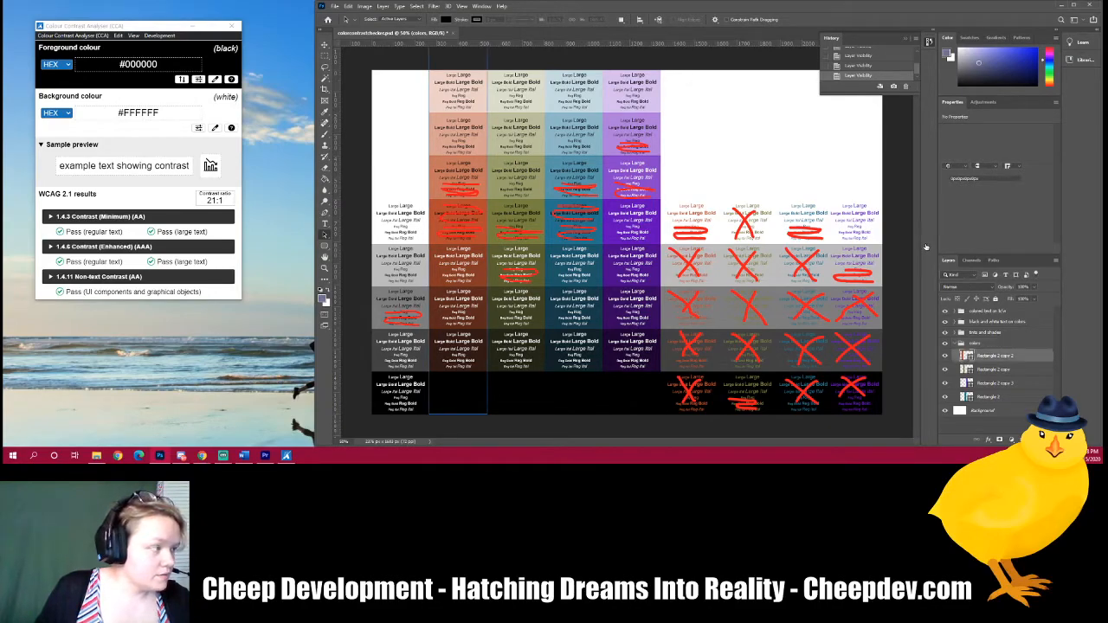
pyautogui.doubleClick(967, 357)
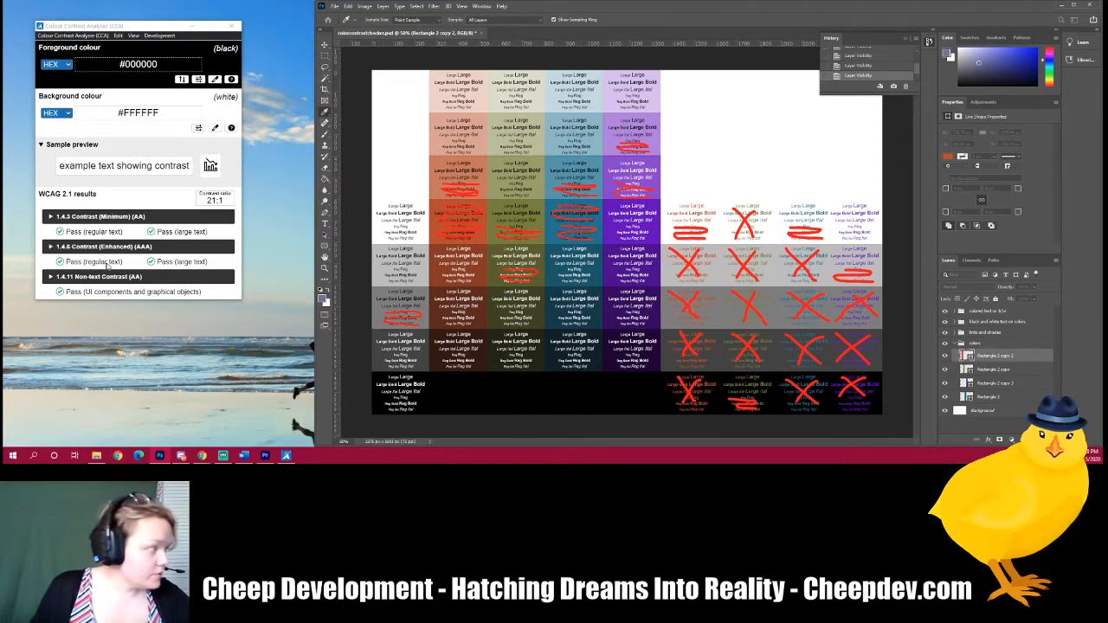
# Step: Paste B64926 as the foreground colour in the Colour Contrast Analyser
pyautogui.click(143, 64)
pyautogui.write('b64926')
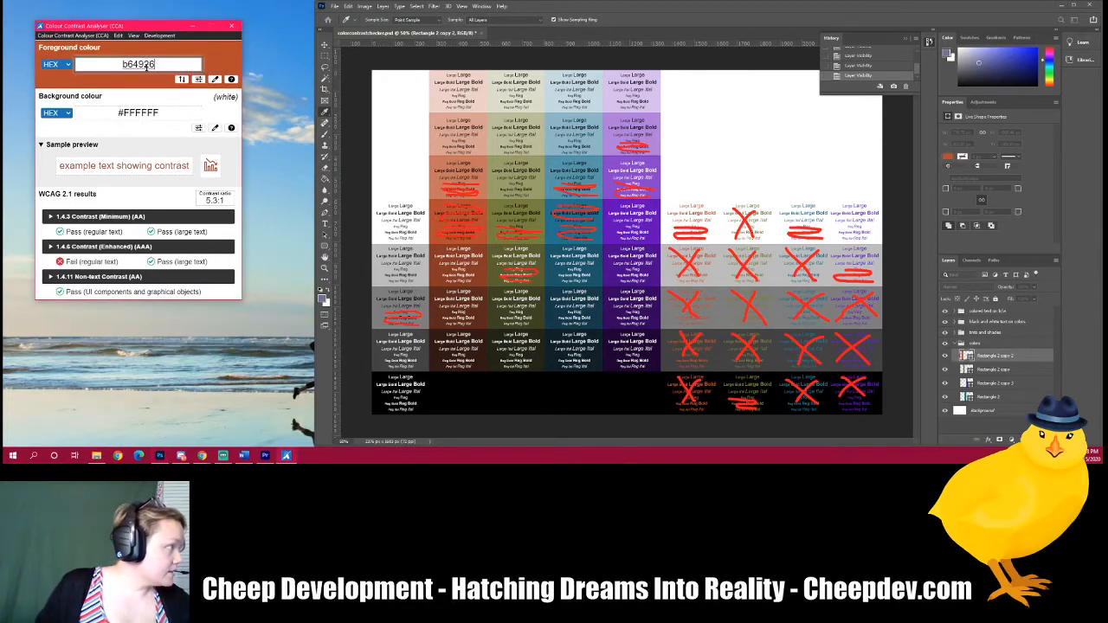
pyautogui.click(173, 112)
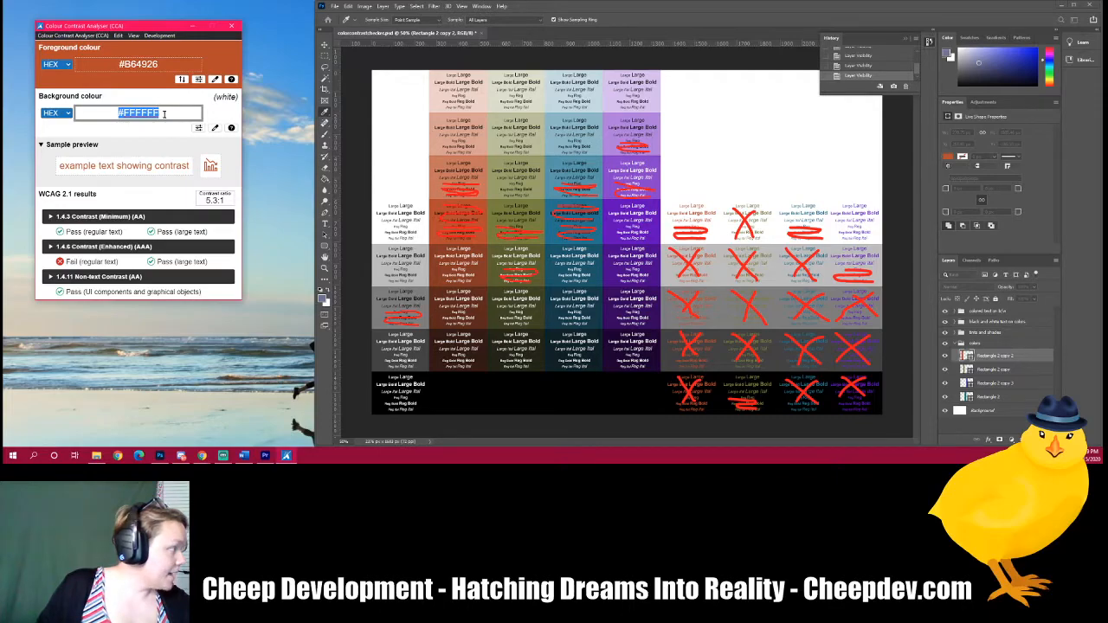
pyautogui.click(157, 186)
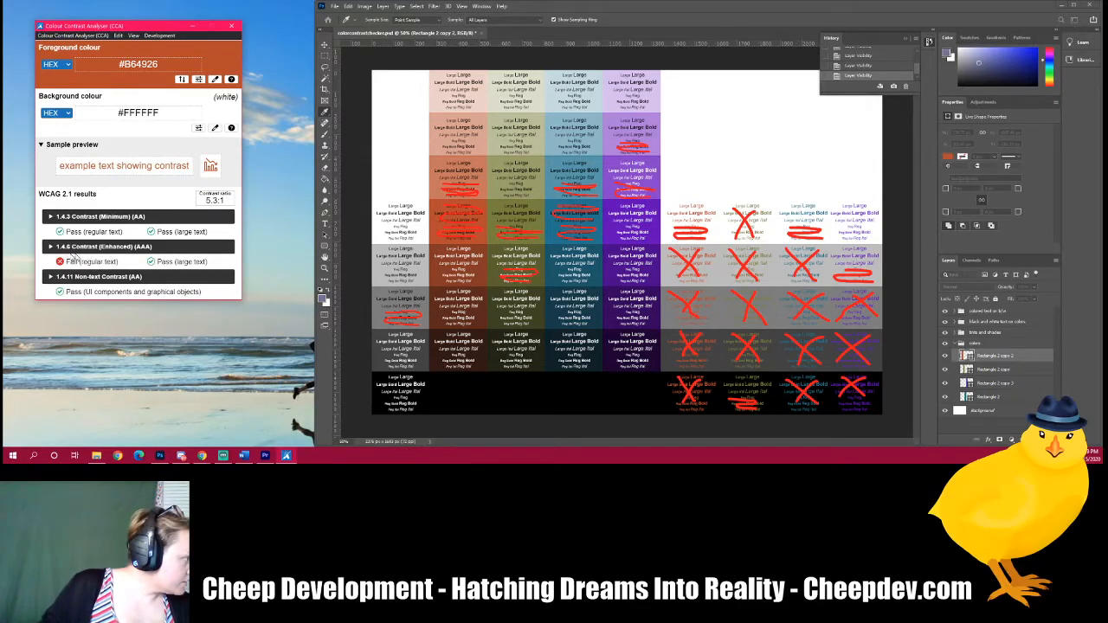
# Step: Expand the three WCAG contrast criteria sections to read their descriptions
pyautogui.click(51, 218)
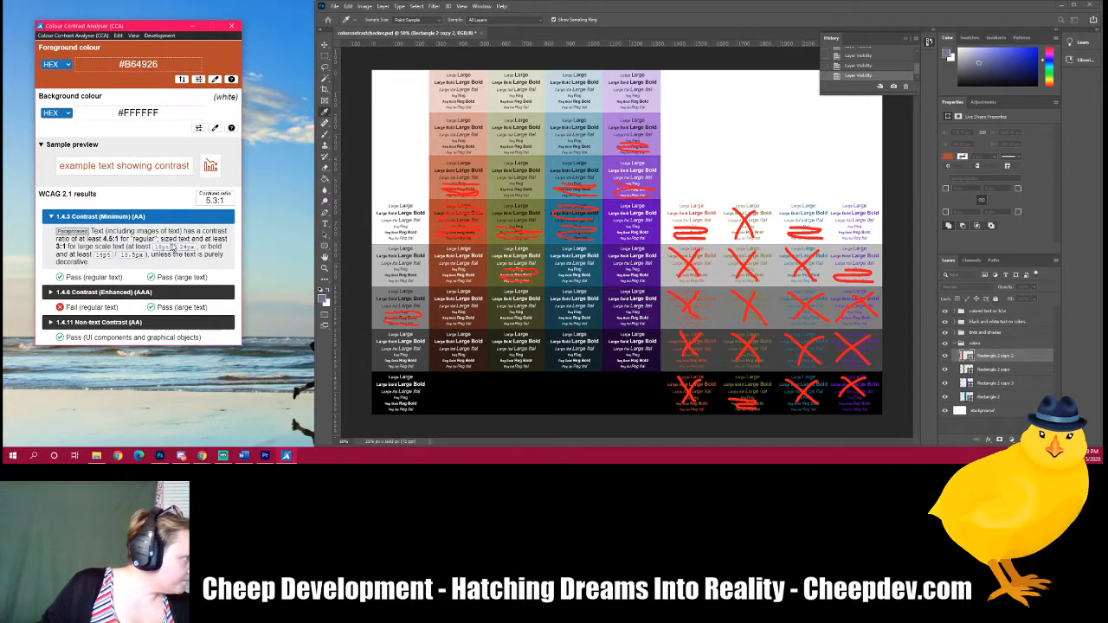
pyautogui.click(49, 293)
pyautogui.click(51, 368)
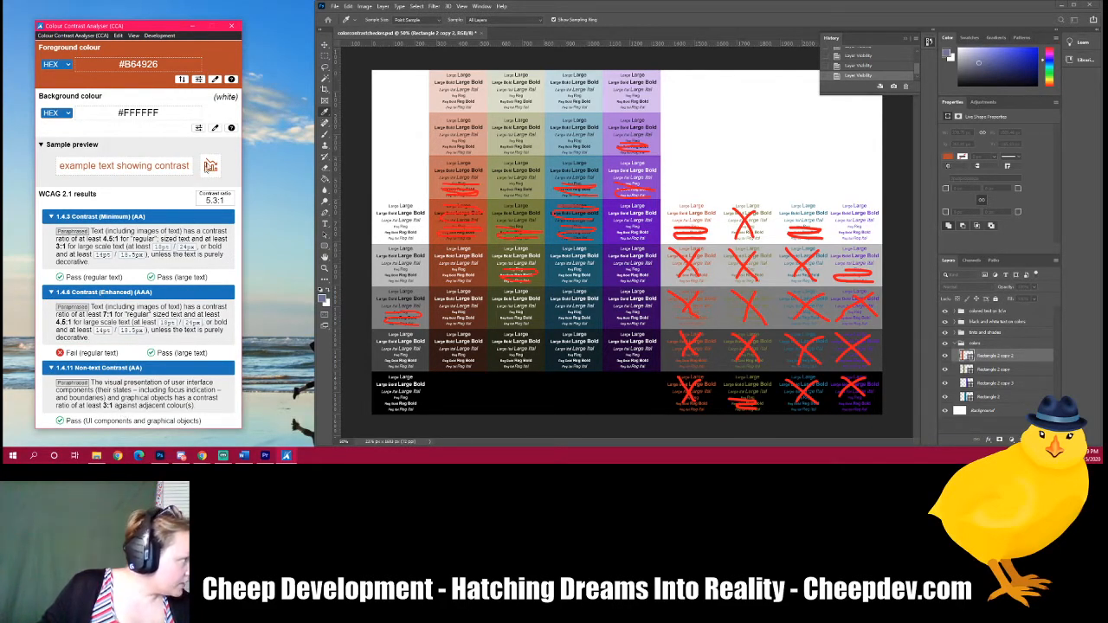
# Step: Swap foreground and background colours twice, then set the background colour to 000000
pyautogui.click(182, 80)
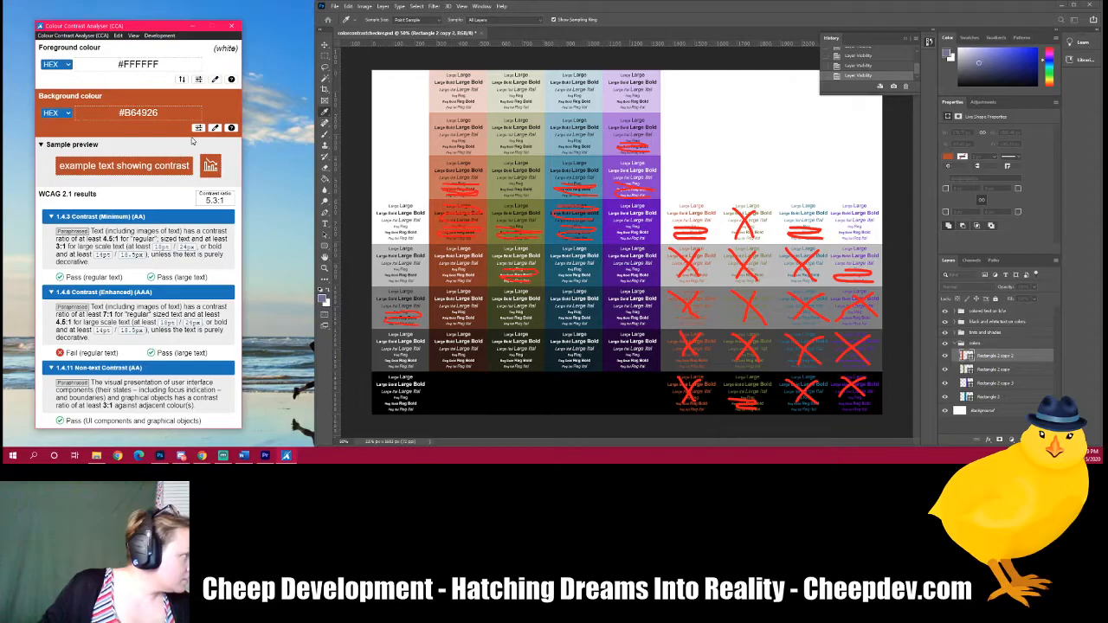
pyautogui.click(182, 79)
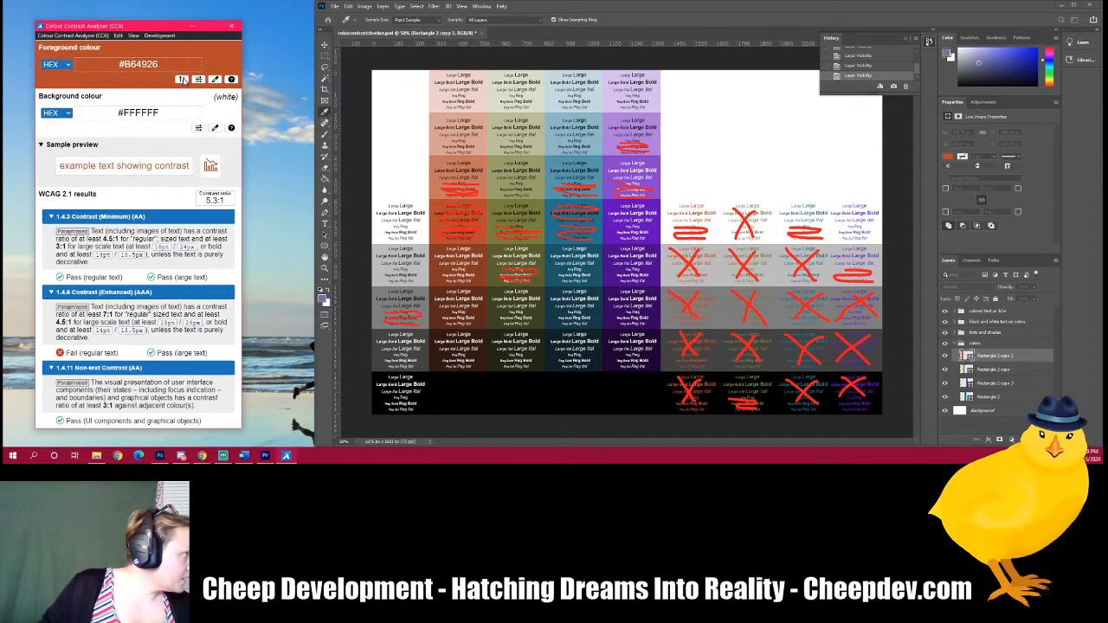
pyautogui.click(138, 112)
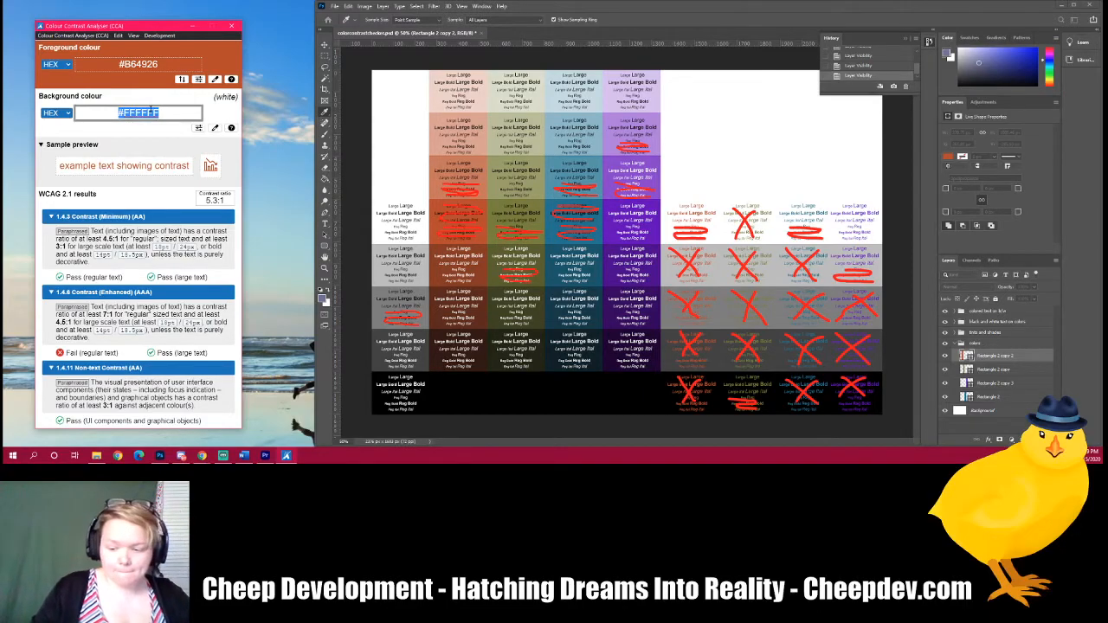
pyautogui.write('000000')
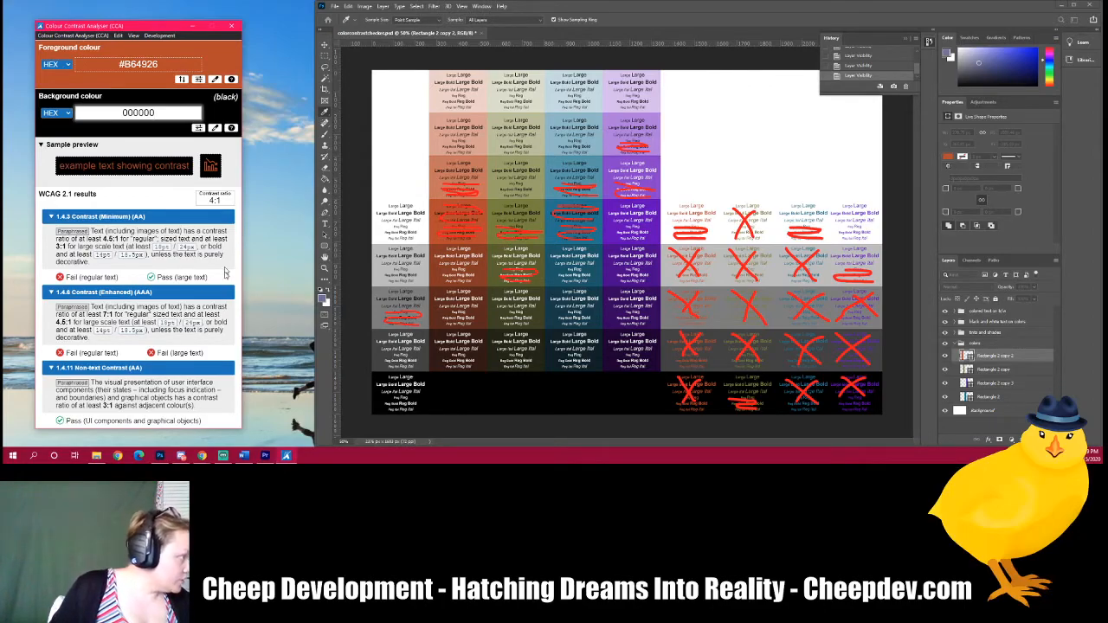
# Step: Collapse the History panel in Photoshop
pyautogui.click(232, 274)
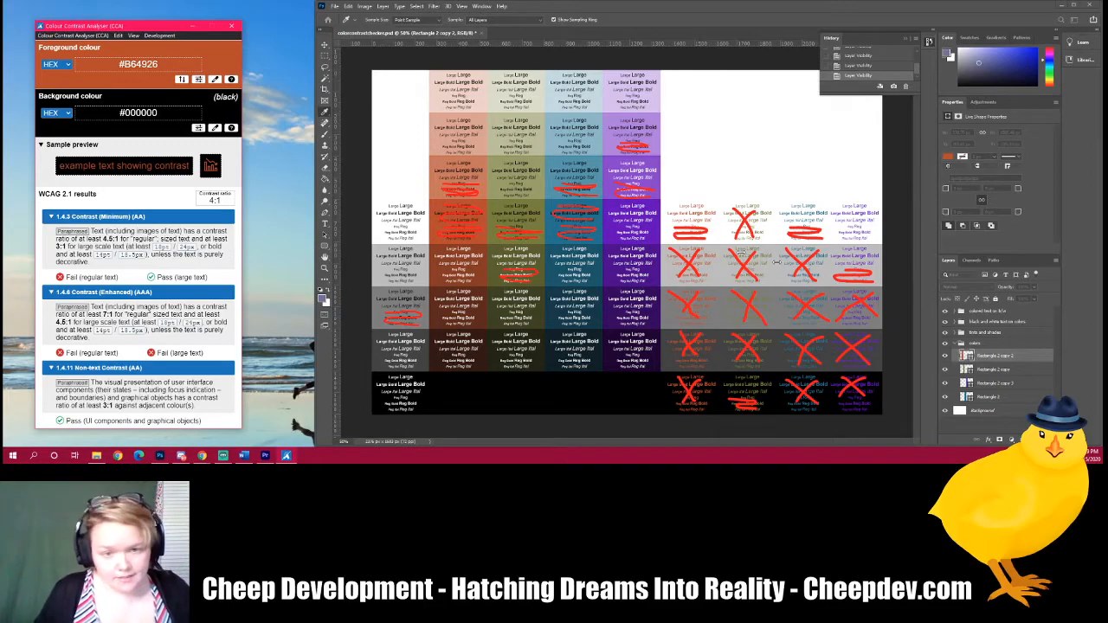
pyautogui.click(849, 19)
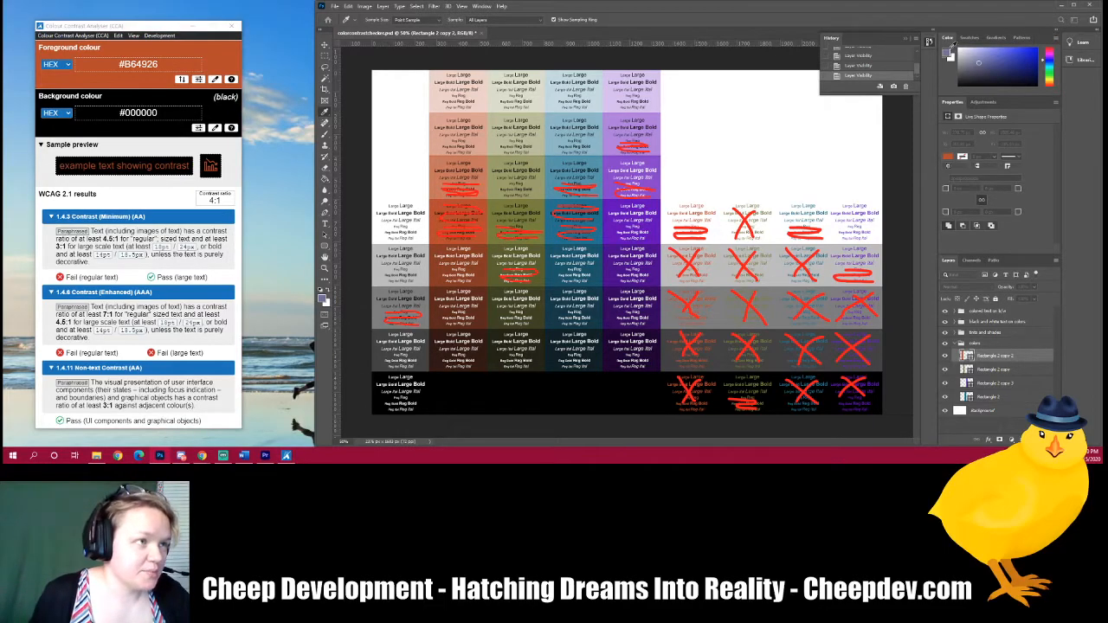
pyautogui.click(929, 44)
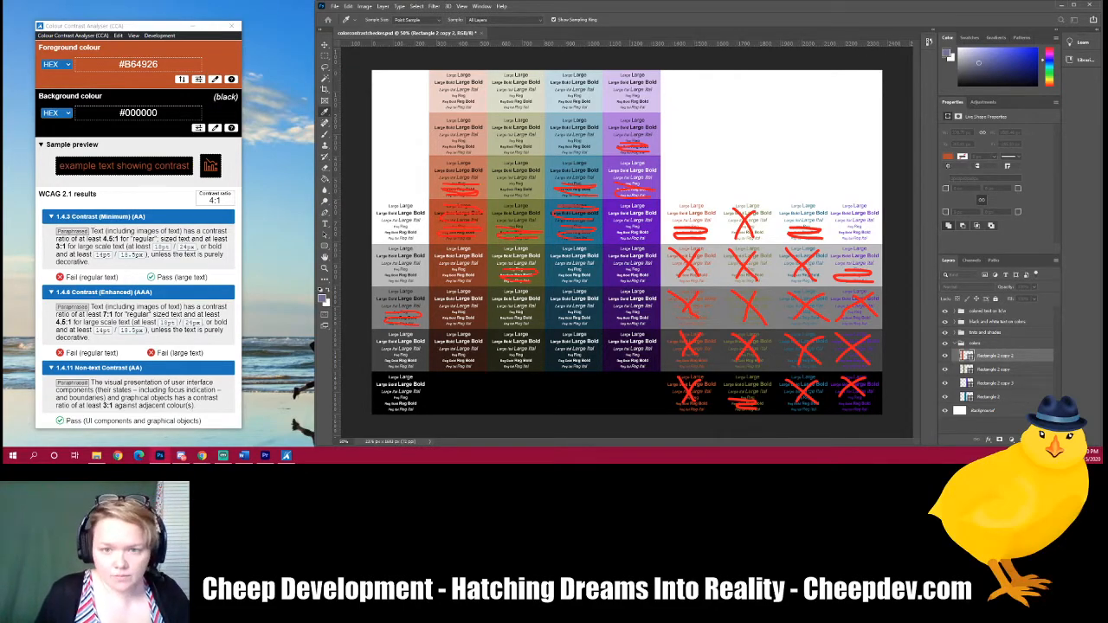
# Step: Temporarily hide the text layer groups to view only the bare colour columns, then show them again
pyautogui.moveTo(2, 76); pyautogui.dragTo(593, 74)
pyautogui.click(637, 105)
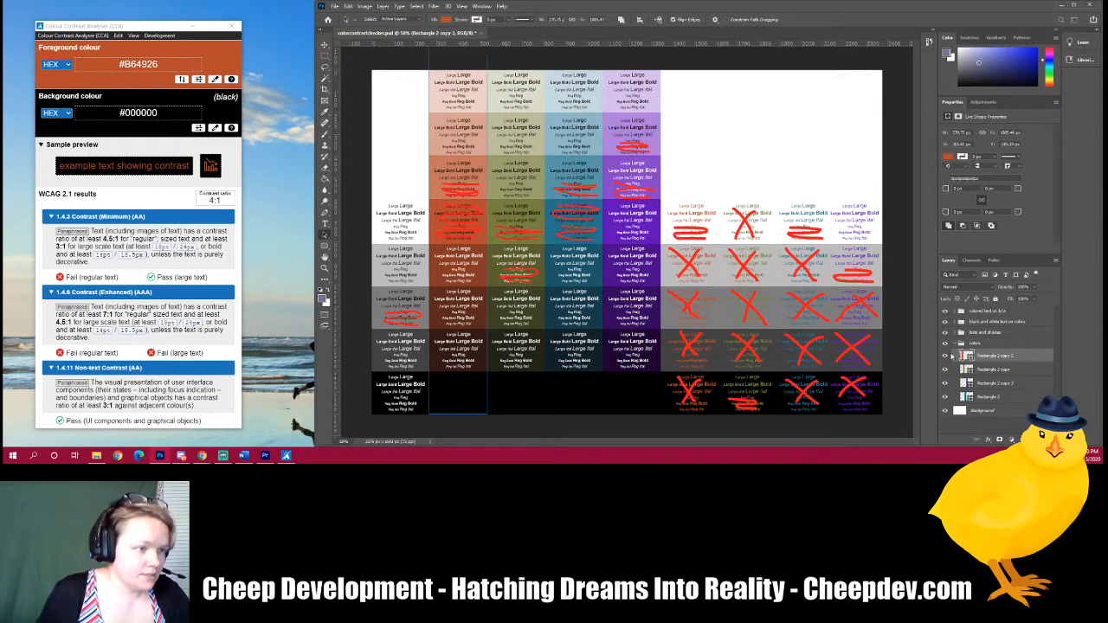
pyautogui.click(944, 334)
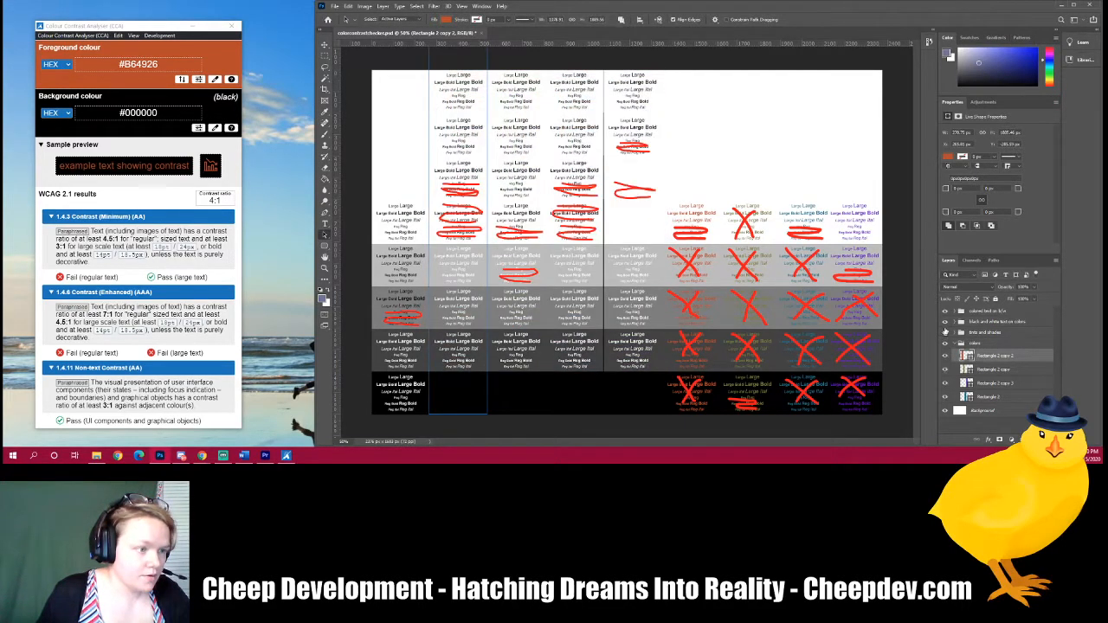
pyautogui.click(946, 323)
pyautogui.click(945, 312)
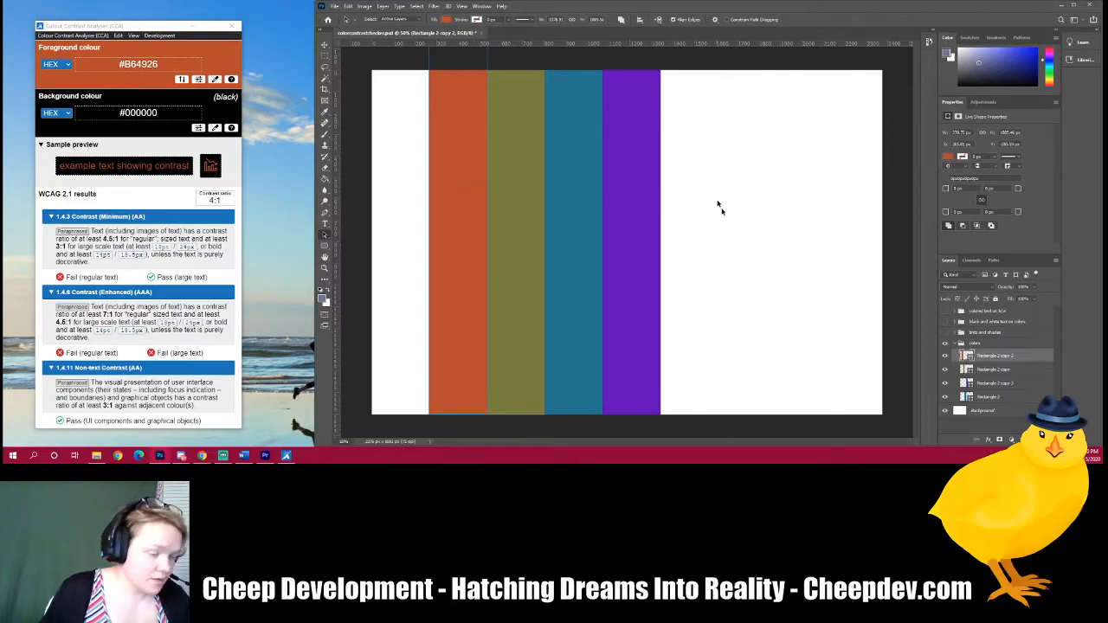
pyautogui.click(945, 333)
pyautogui.click(945, 322)
pyautogui.click(945, 311)
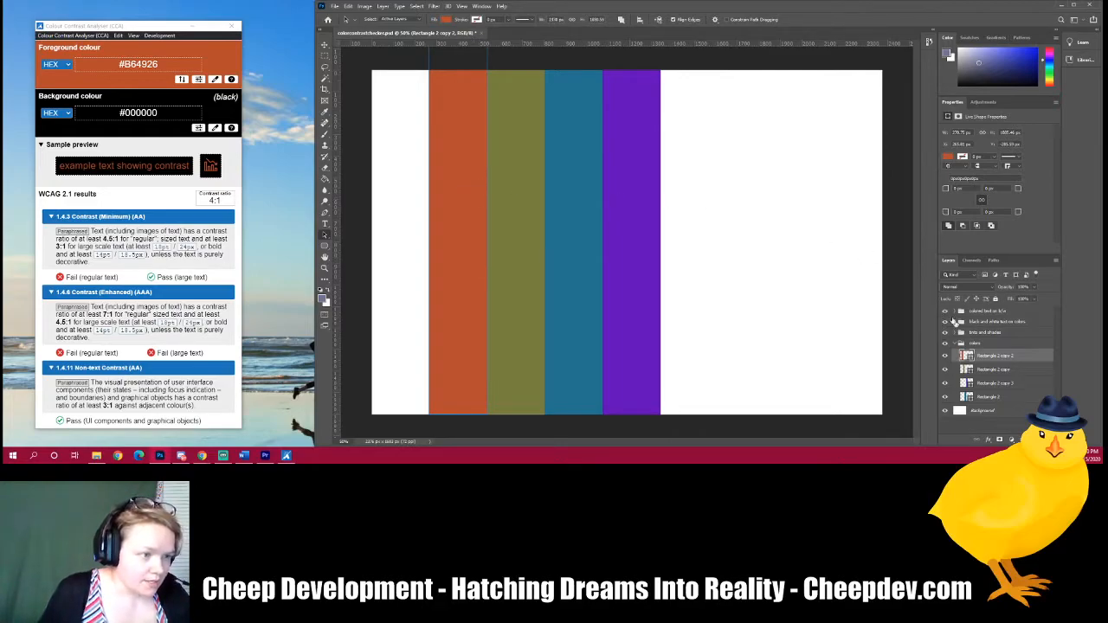
# Step: Expand the birds and shades layer group and inspect its rectangle layers on the canvas
pyautogui.click(954, 334)
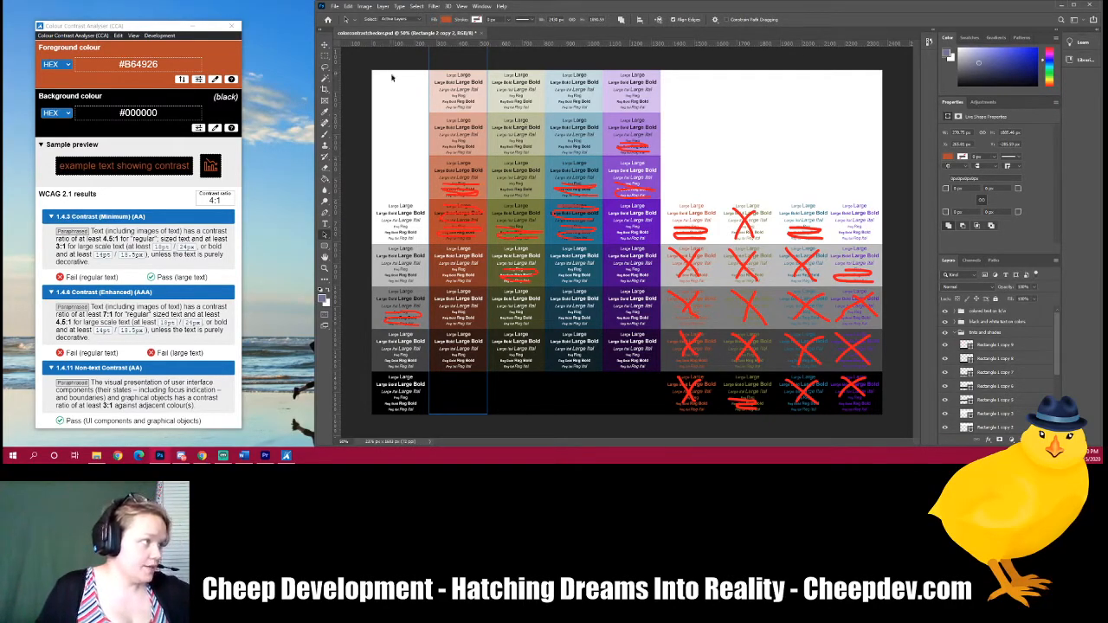
pyautogui.moveTo(372, 65); pyautogui.dragTo(864, 207)
pyautogui.moveTo(798, 225); pyautogui.dragTo(389, 397)
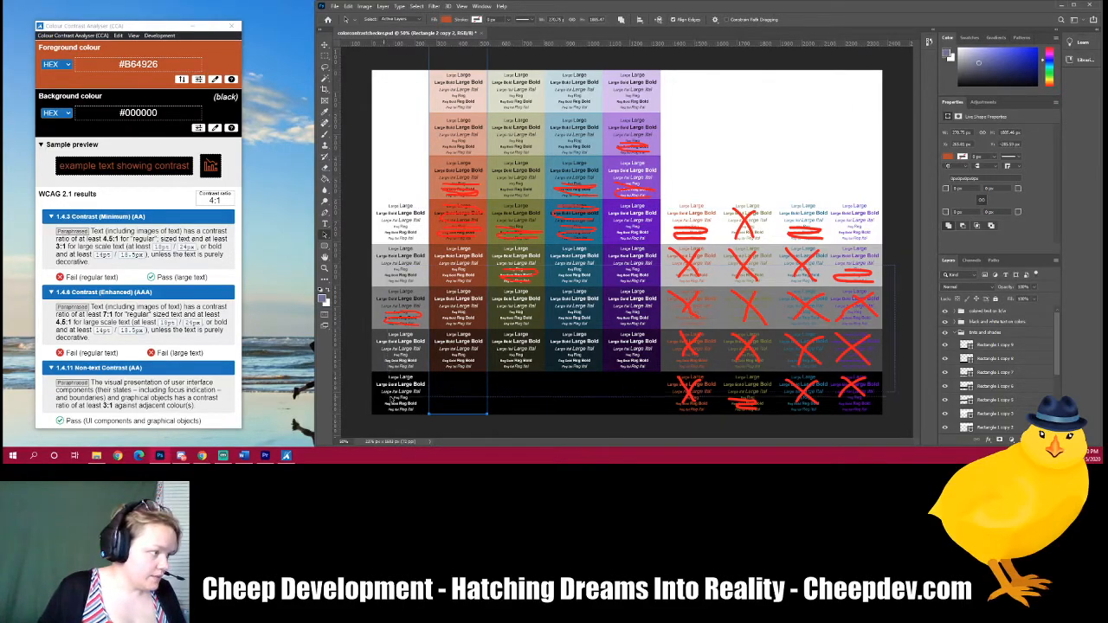
pyautogui.click(389, 59)
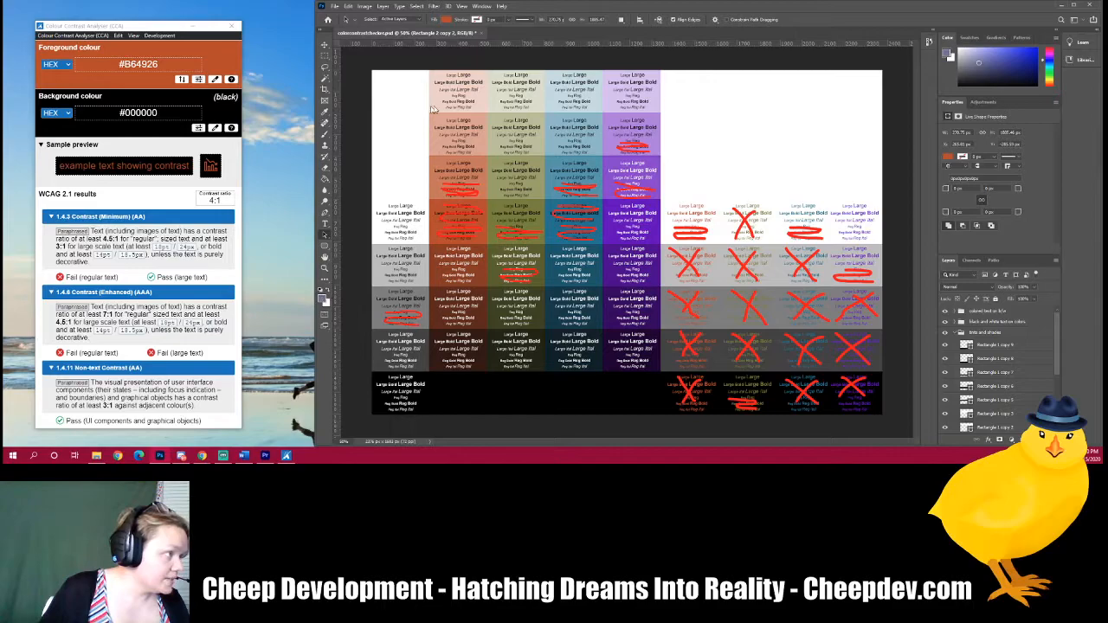
# Step: Open the foreground Color Picker, sample colours from the light top-row cells, then close the picker without applying
pyautogui.press('n')
pyautogui.moveTo(545, 76); pyautogui.dragTo(710, 82)
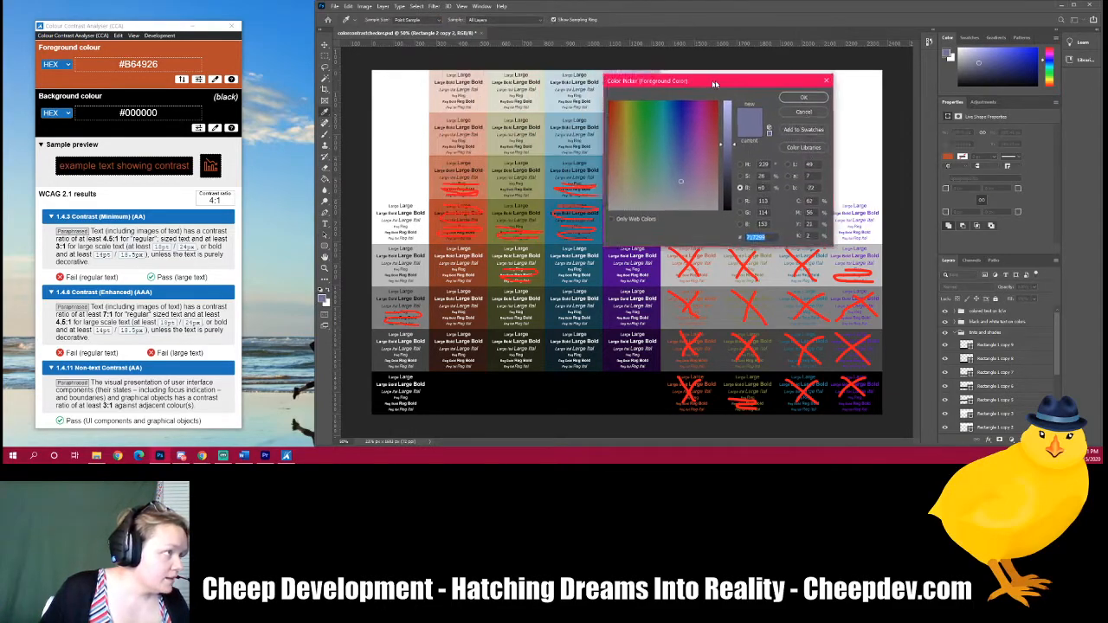
pyautogui.click(481, 103)
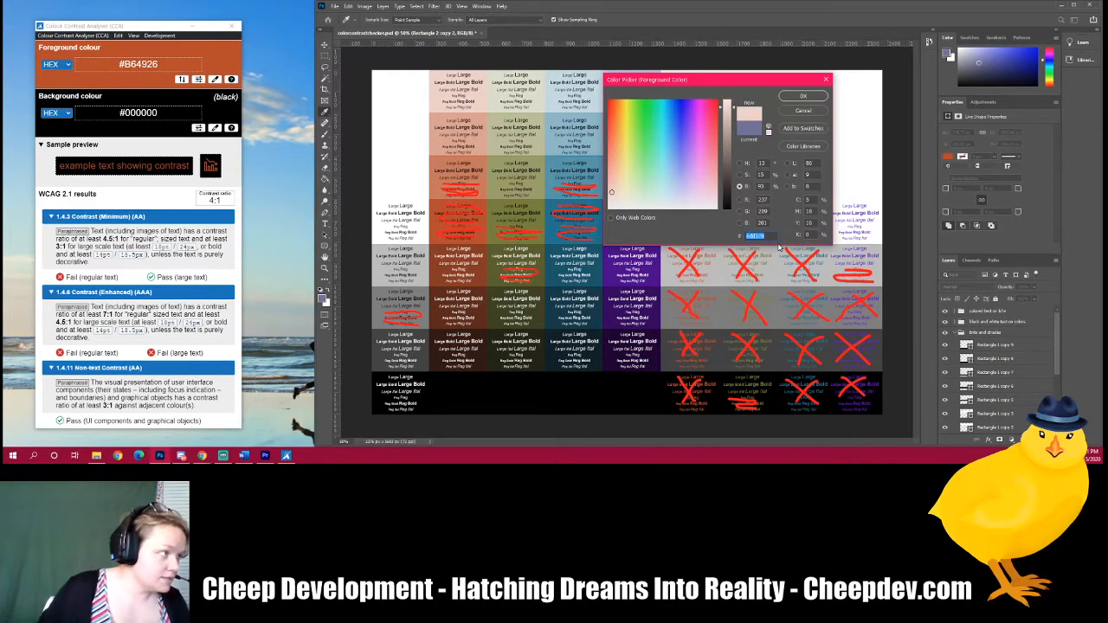
pyautogui.click(544, 100)
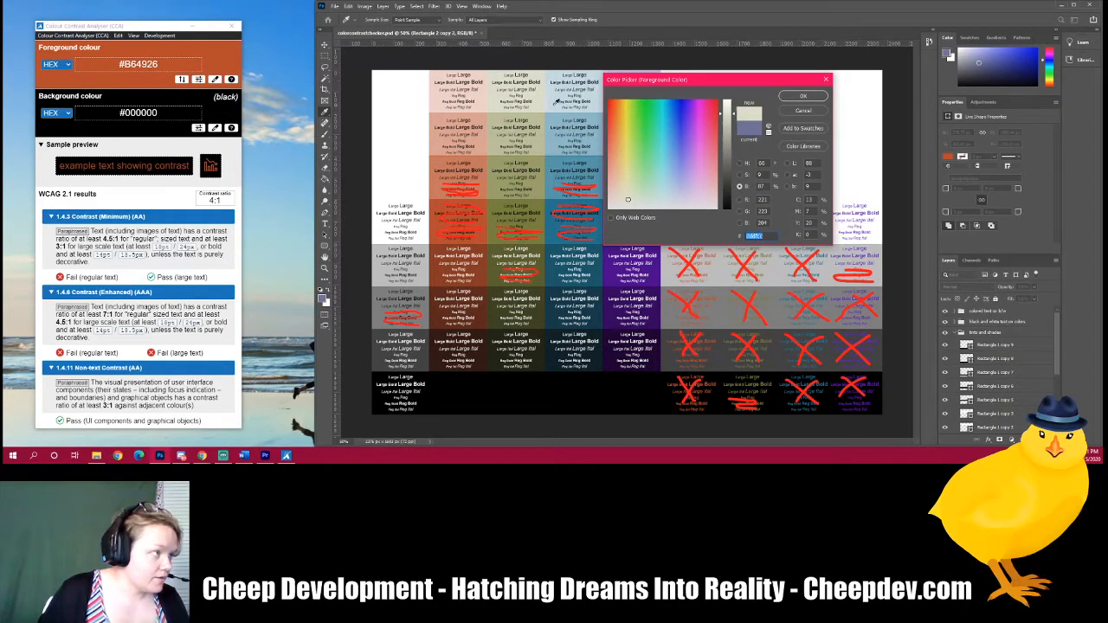
pyautogui.click(553, 104)
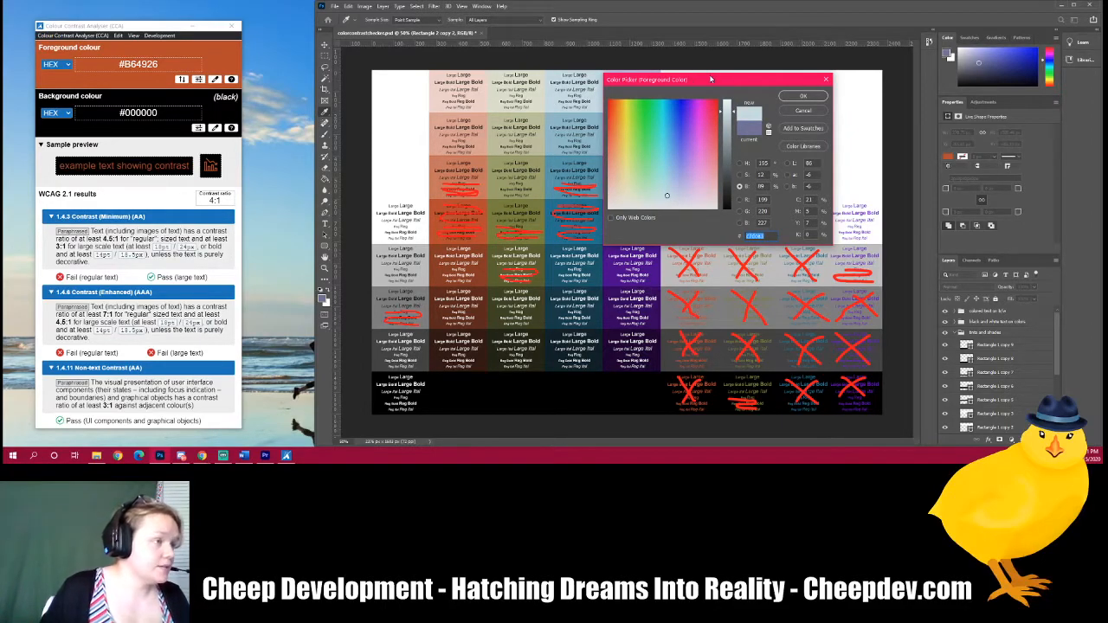
pyautogui.moveTo(714, 80); pyautogui.dragTo(729, 161)
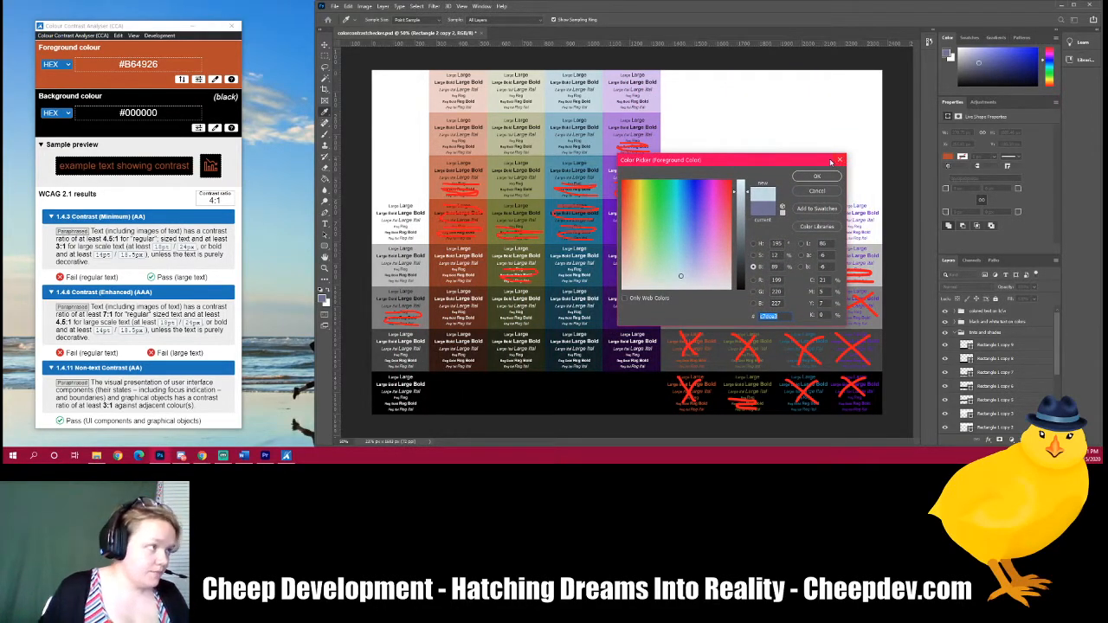
pyautogui.click(839, 162)
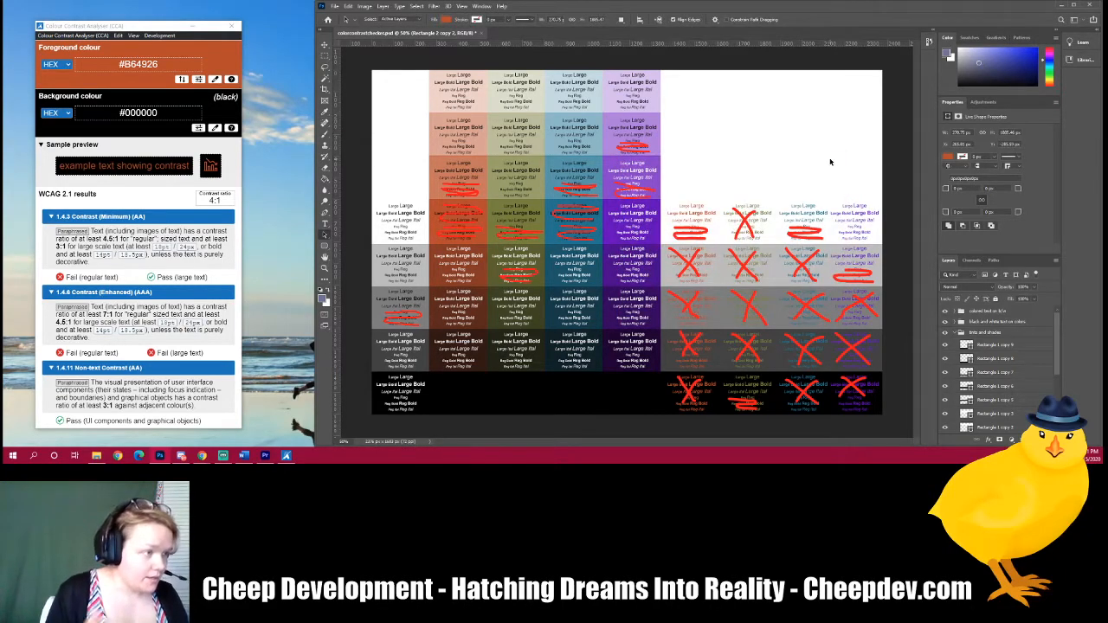